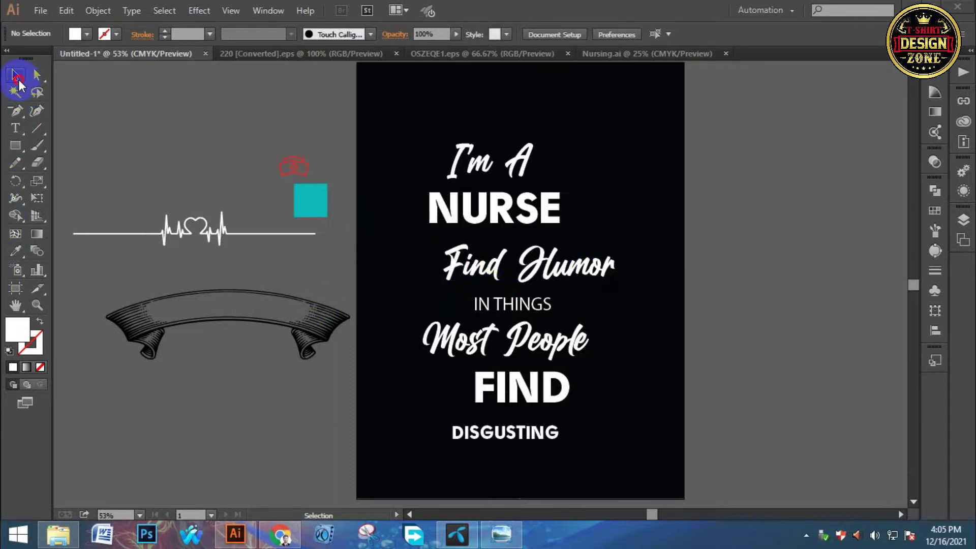
pyautogui.click(154, 139)
pyautogui.hotkey('ctrl', '0')
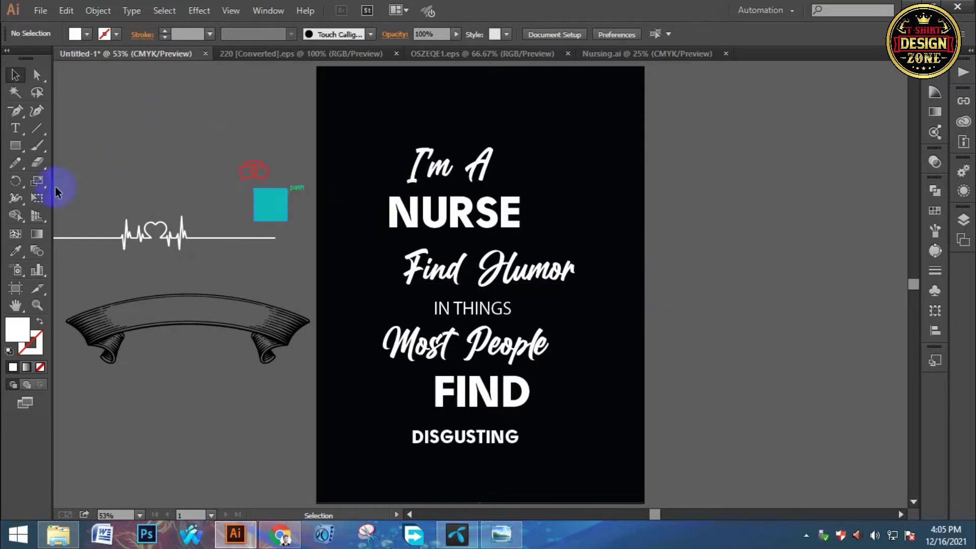
pyautogui.moveTo(359, 127); pyautogui.dragTo(602, 453)
pyautogui.click(647, 409)
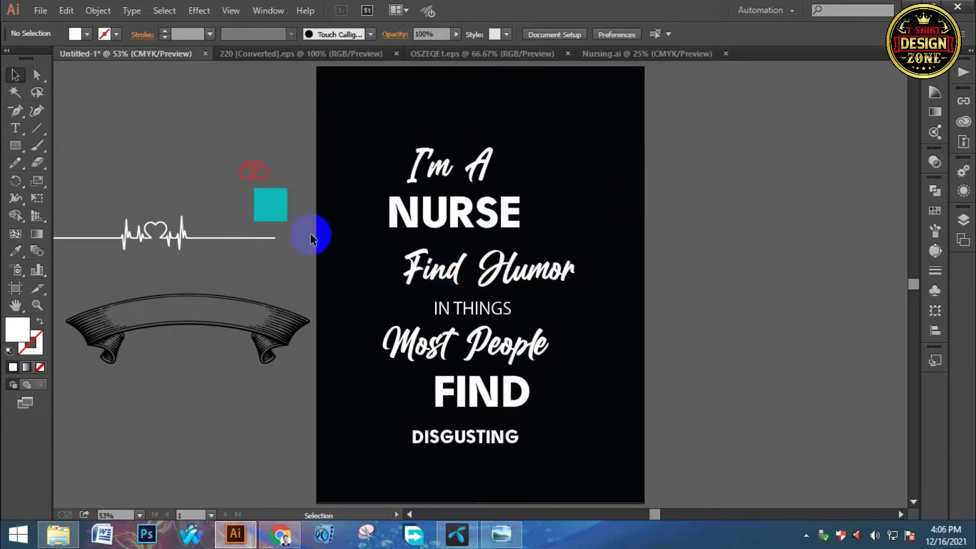
# Match the "IN THINGS" line to the font and size of "NURSE" with the Eyedropper.
pyautogui.click(466, 316)
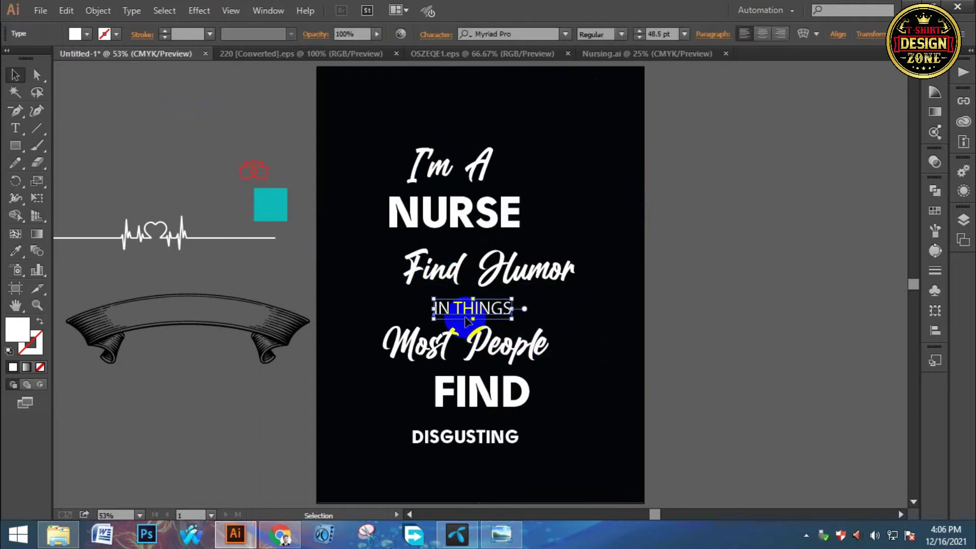
pyautogui.press('i')
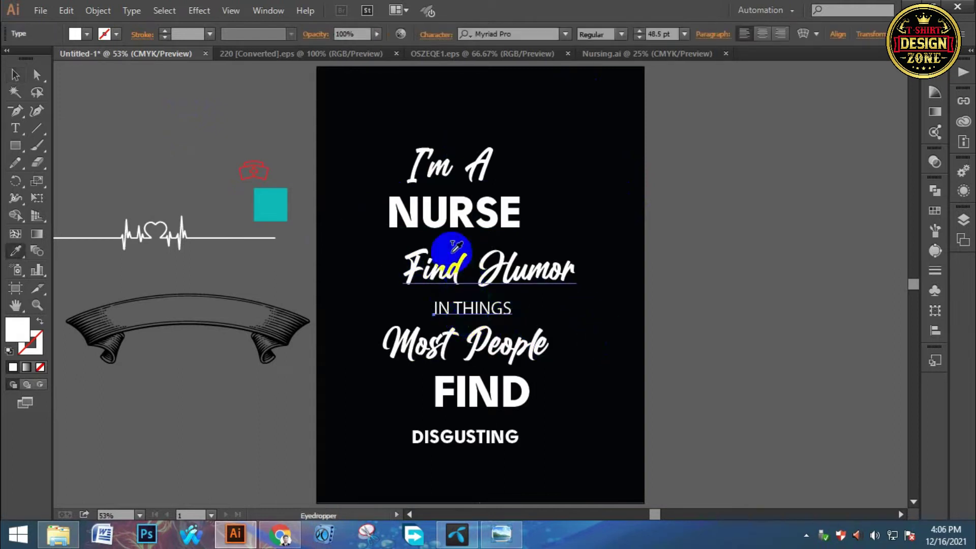
pyautogui.click(443, 218)
pyautogui.click(15, 75)
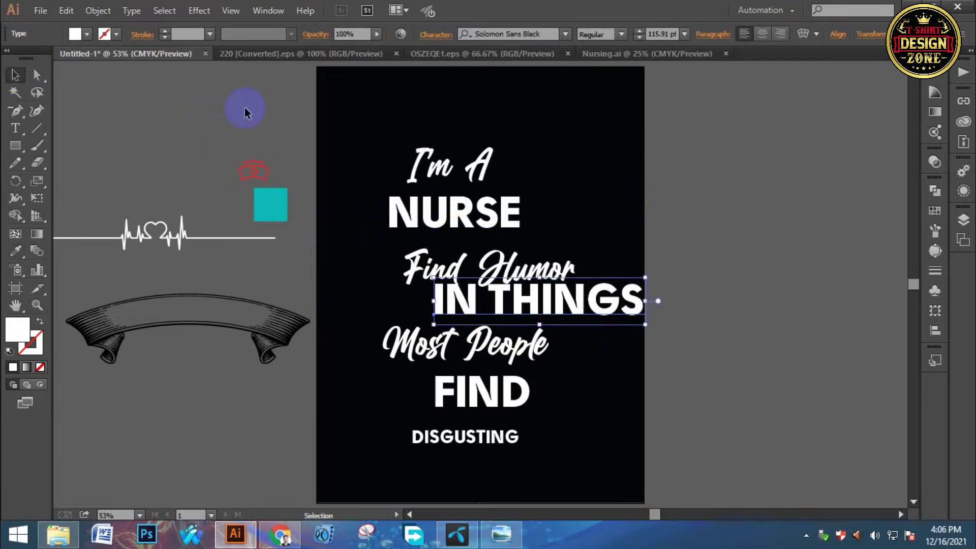
pyautogui.click(247, 110)
# Move the "I'm A" and "Find Humor" lines up a little and shift "IN THINGS" left beneath "Find Humor".
pyautogui.moveTo(421, 273); pyautogui.dragTo(449, 249)
pyautogui.moveTo(466, 154); pyautogui.dragTo(468, 141)
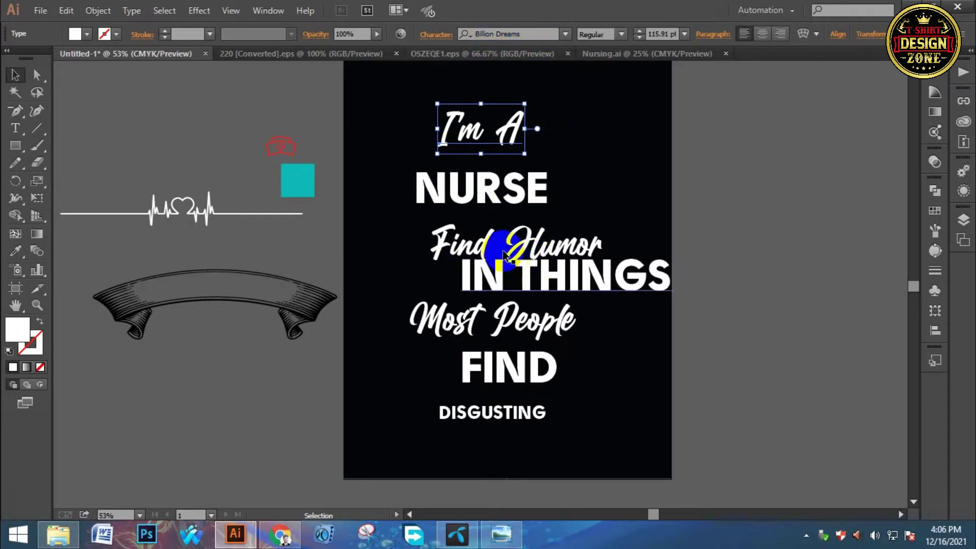
pyautogui.moveTo(477, 231); pyautogui.dragTo(472, 223)
pyautogui.click(464, 189)
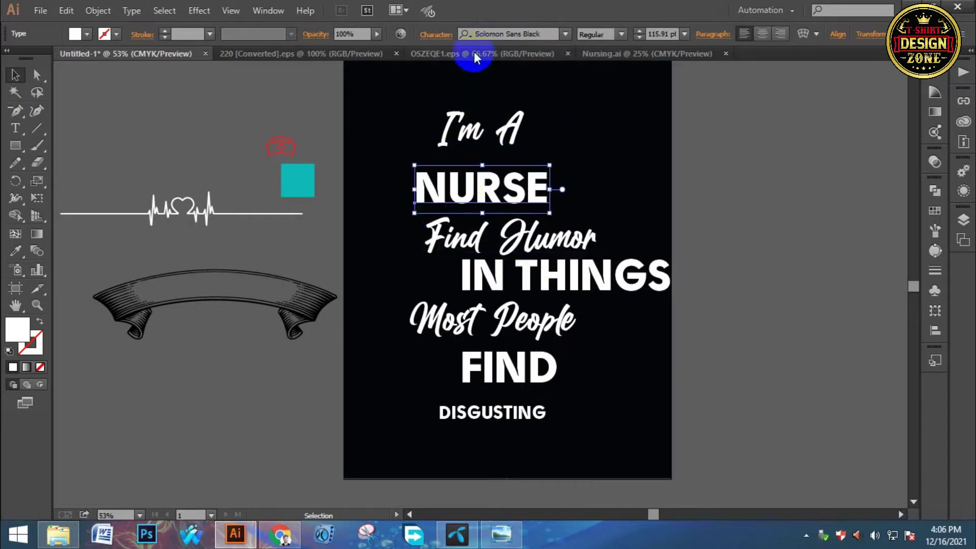
pyautogui.click(526, 275)
pyautogui.moveTo(527, 274); pyautogui.dragTo(469, 273)
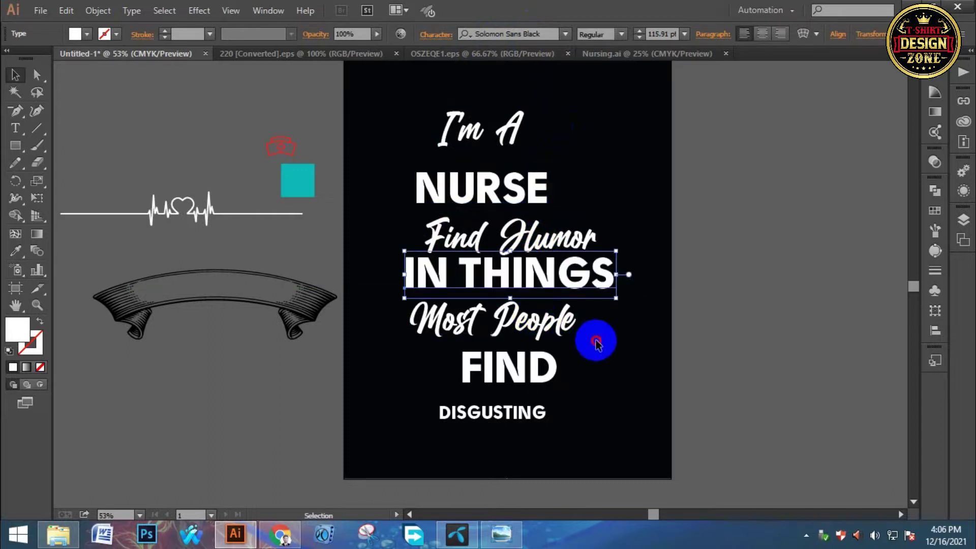
pyautogui.click(596, 344)
# Examine the text lines on the artboard and the heartbeat line, ribbon banner and teal ornament beside it.
pyautogui.hotkey('ctrl', '0')
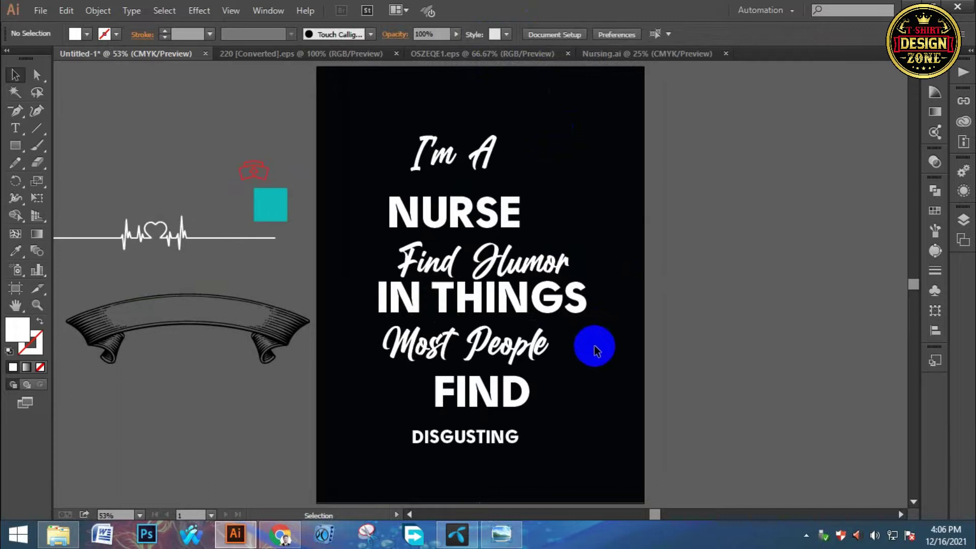
pyautogui.click(457, 405)
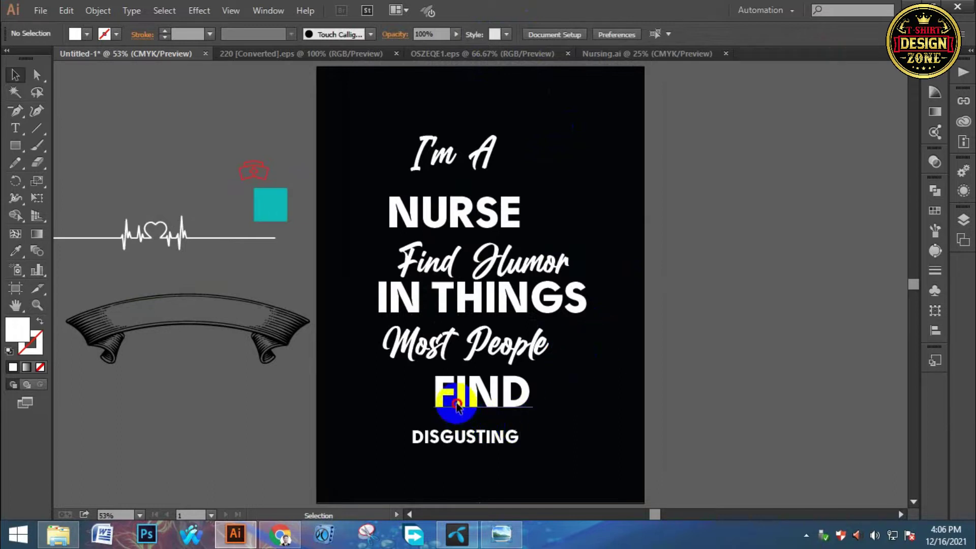
pyautogui.click(574, 401)
pyautogui.hscroll(-3, 233, 312)
pyautogui.scroll(-1, 234, 311)
pyautogui.click(175, 287)
pyautogui.click(242, 374)
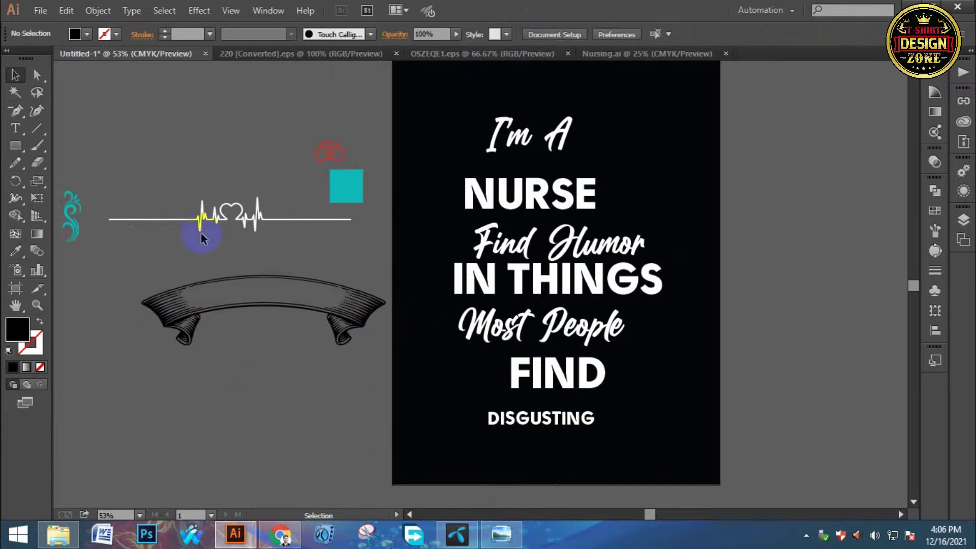
pyautogui.click(237, 224)
pyautogui.click(229, 160)
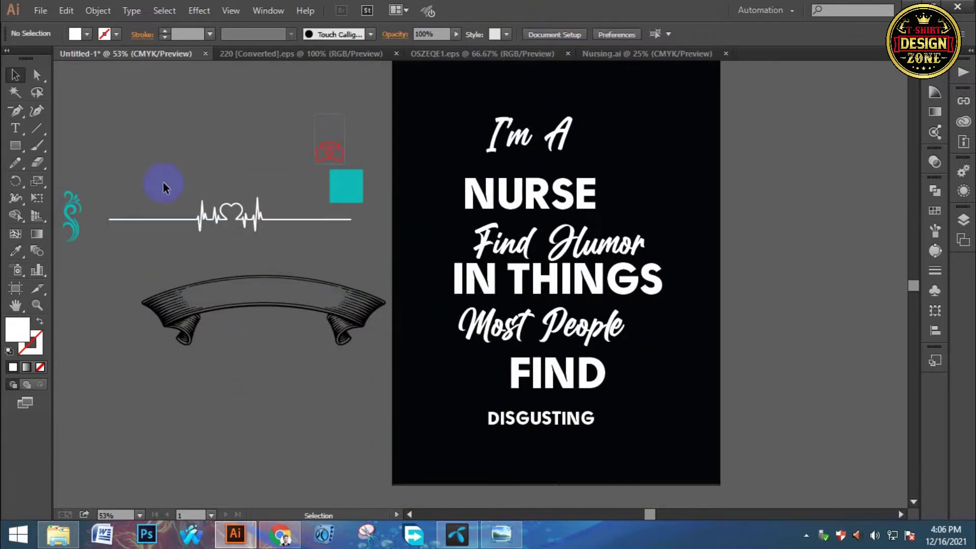
pyautogui.hscroll(-3, 132, 203)
pyautogui.click(124, 213)
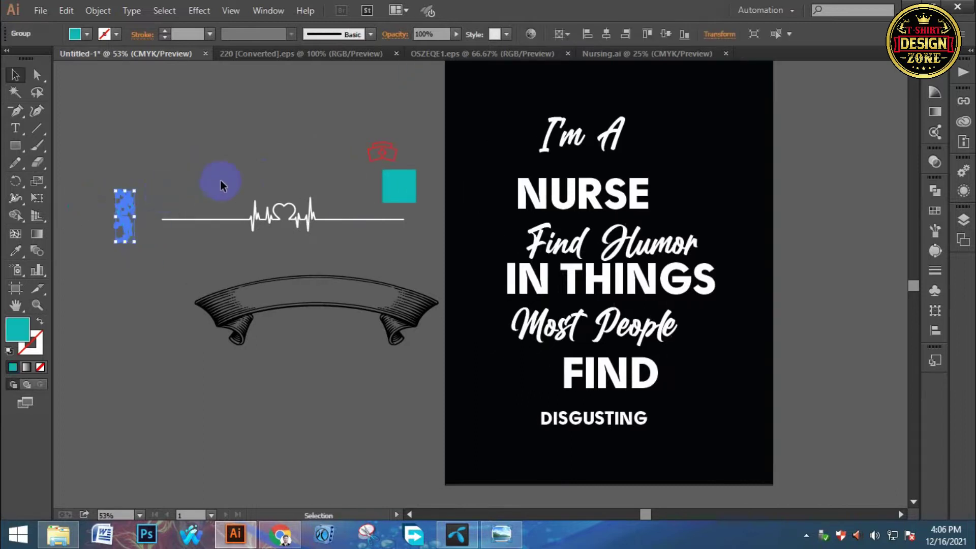
pyautogui.click(204, 163)
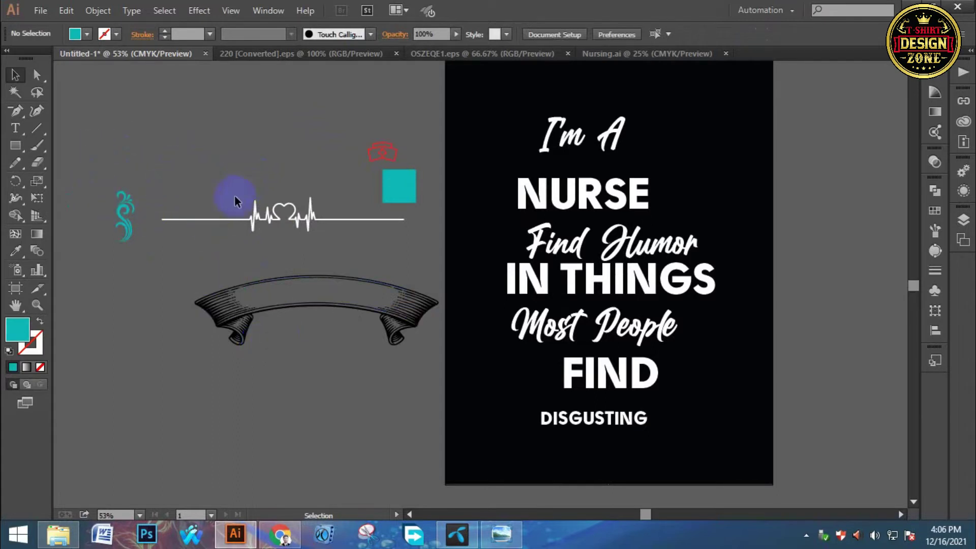
pyautogui.moveTo(353, 344); pyautogui.dragTo(328, 311)
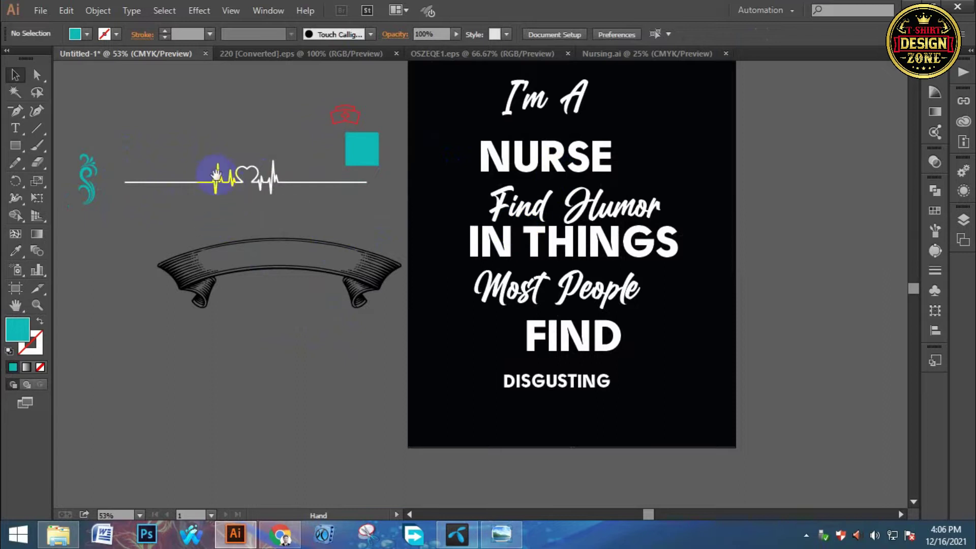
pyautogui.moveTo(196, 204); pyautogui.dragTo(220, 313)
pyautogui.click(220, 316)
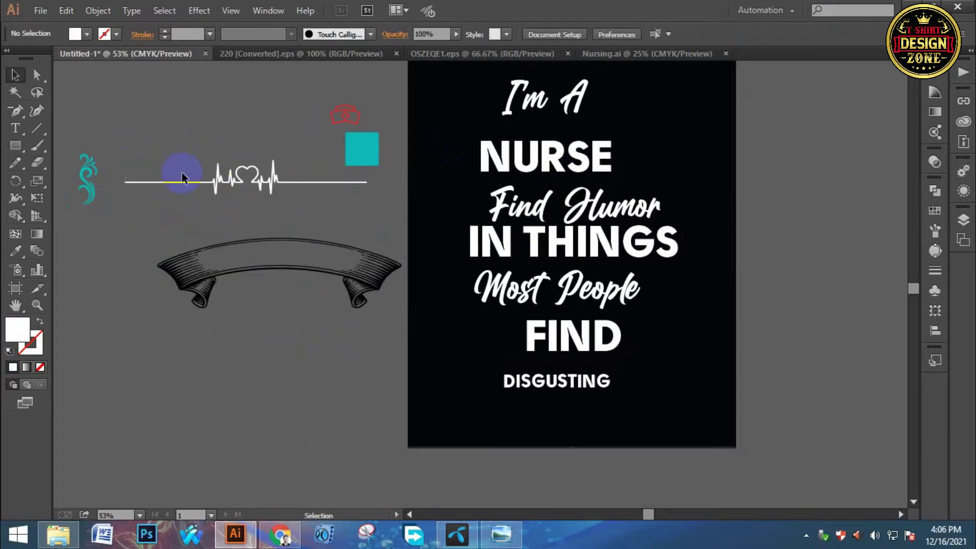
pyautogui.click(219, 199)
pyautogui.click(267, 320)
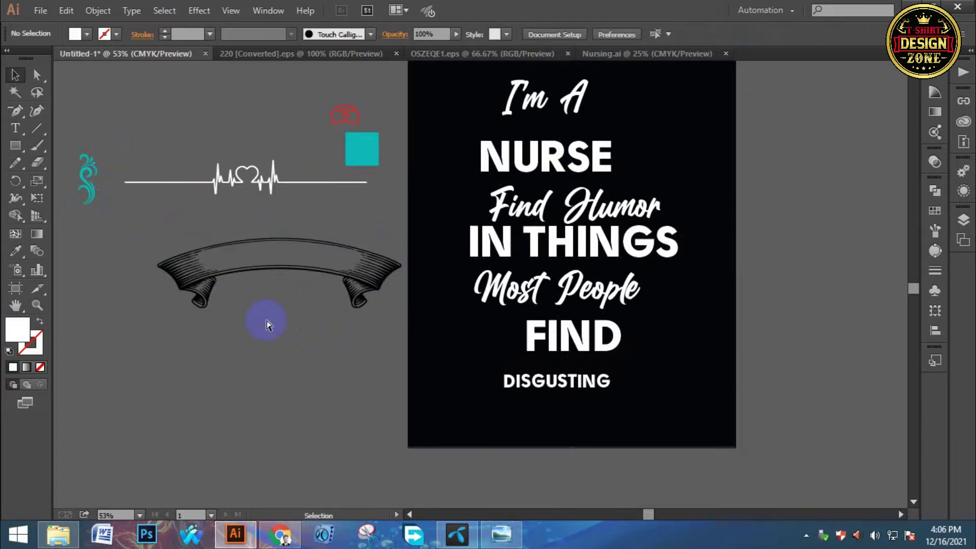
pyautogui.scroll(2, 266, 320)
pyautogui.hscroll(-3, 266, 320)
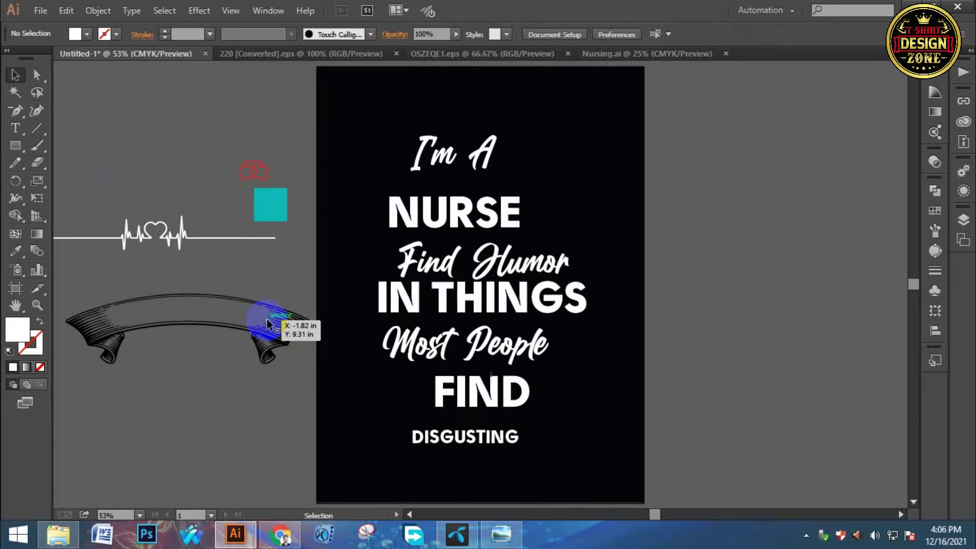
pyautogui.moveTo(224, 358); pyautogui.dragTo(298, 341)
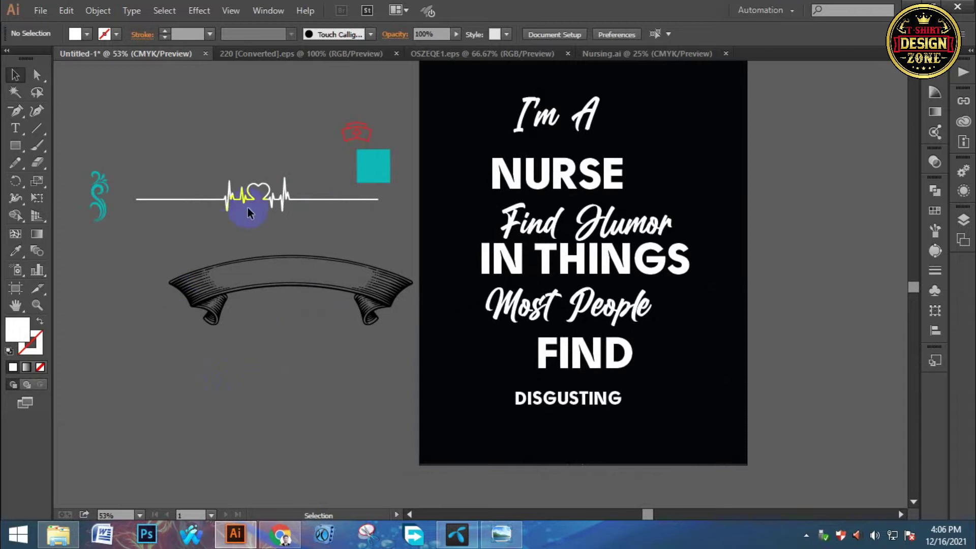
pyautogui.hscroll(1, 328, 333)
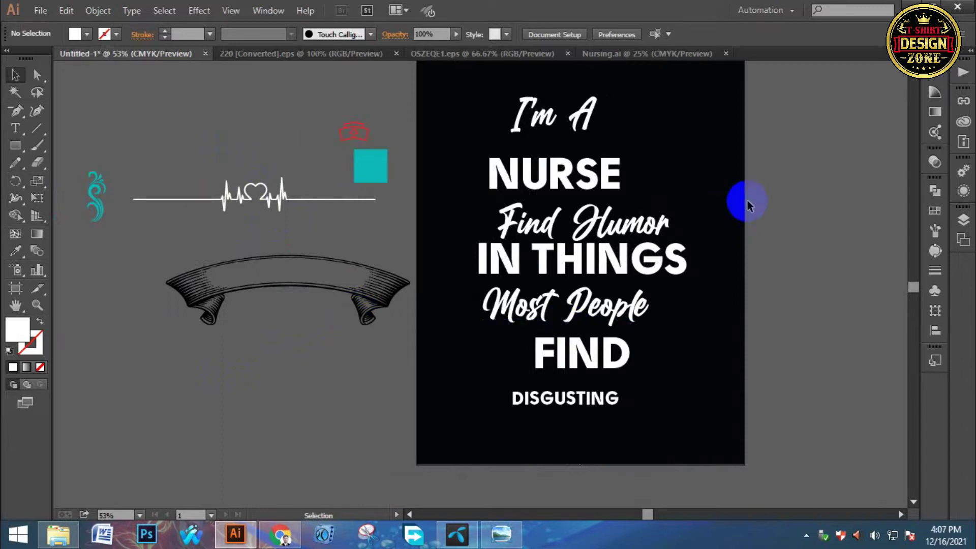
# Convert all the slogan text lines on the artboard to outlines.
pyautogui.press('space')
pyautogui.moveTo(571, 332); pyautogui.dragTo(549, 348)
pyautogui.moveTo(444, 109); pyautogui.dragTo(635, 430)
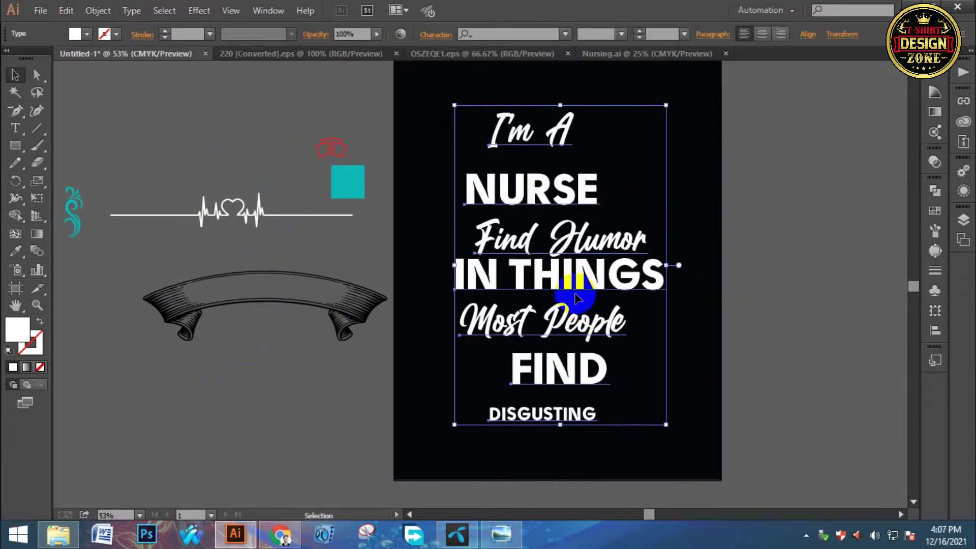
pyautogui.rightClick(547, 186)
pyautogui.click(599, 284)
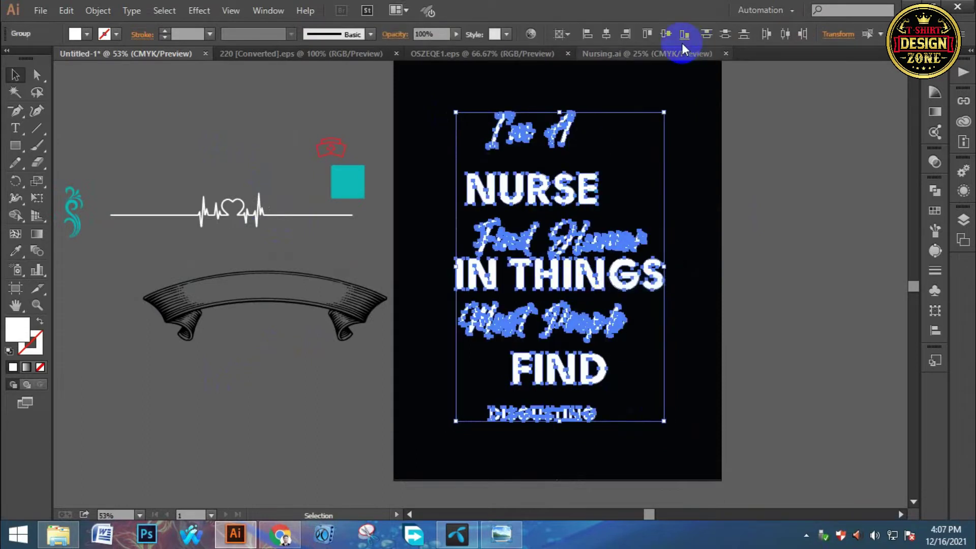
# Align the outlined slogan lines to their horizontal centres and raise "I'm A" slightly above "NURSE".
pyautogui.click(608, 32)
pyautogui.click(719, 196)
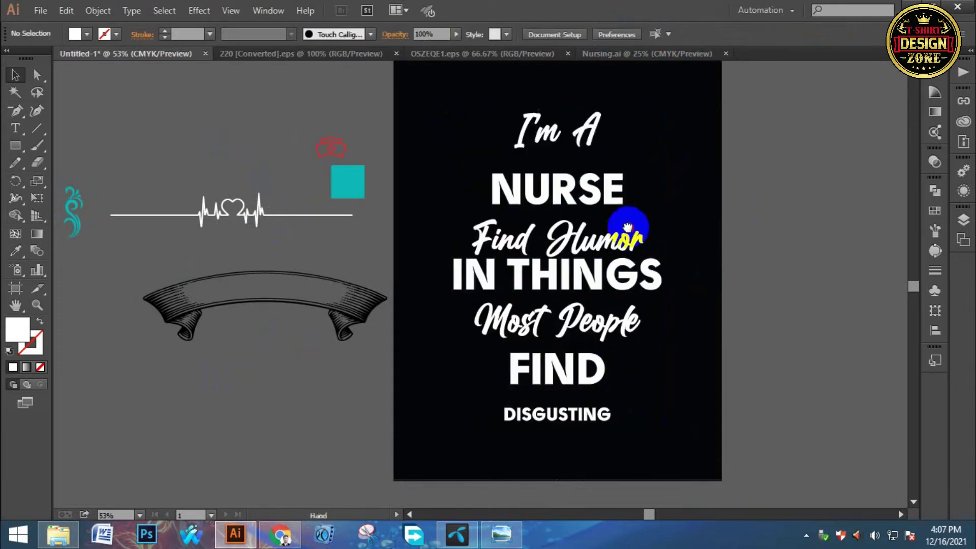
pyautogui.moveTo(592, 169); pyautogui.dragTo(588, 163)
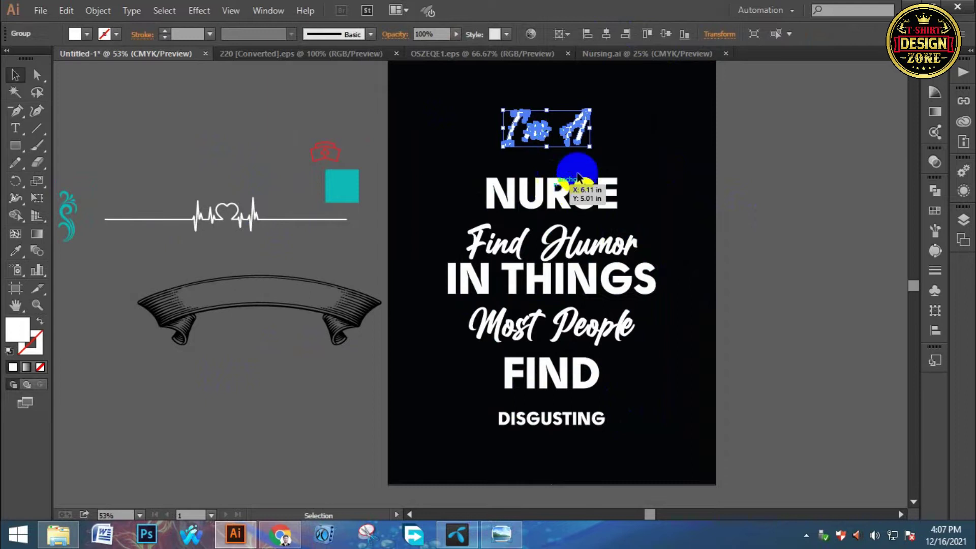
pyautogui.click(624, 190)
# Place a copy of the ribbon banner below the original and build a solid silhouette behind the original with Pathfinder Merge and Unite.
pyautogui.moveTo(228, 266); pyautogui.dragTo(111, 400)
pyautogui.click(273, 327)
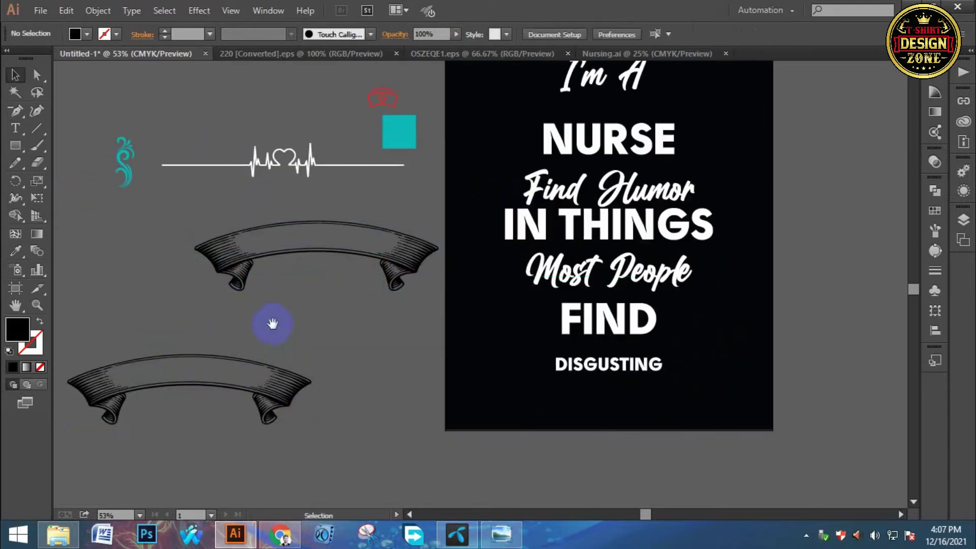
pyautogui.click(248, 264)
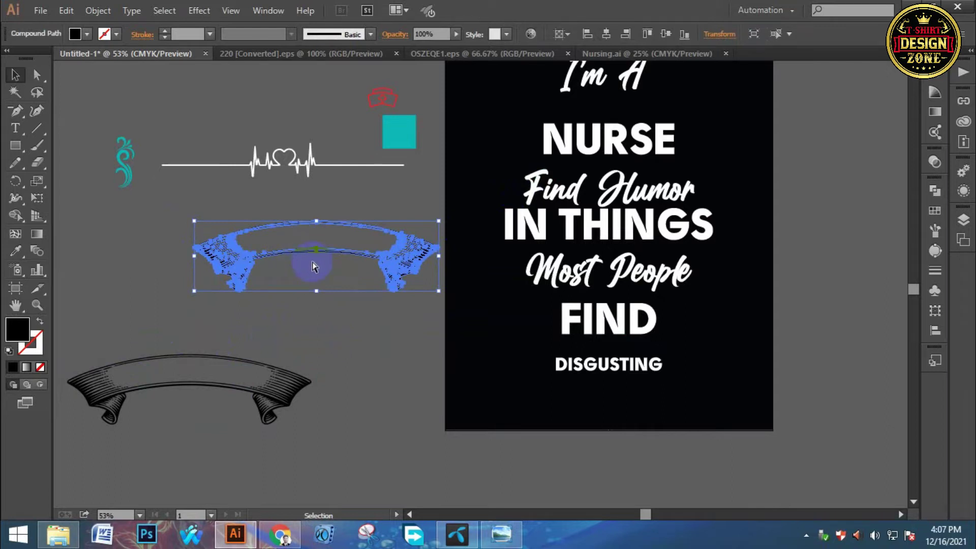
pyautogui.press('a')
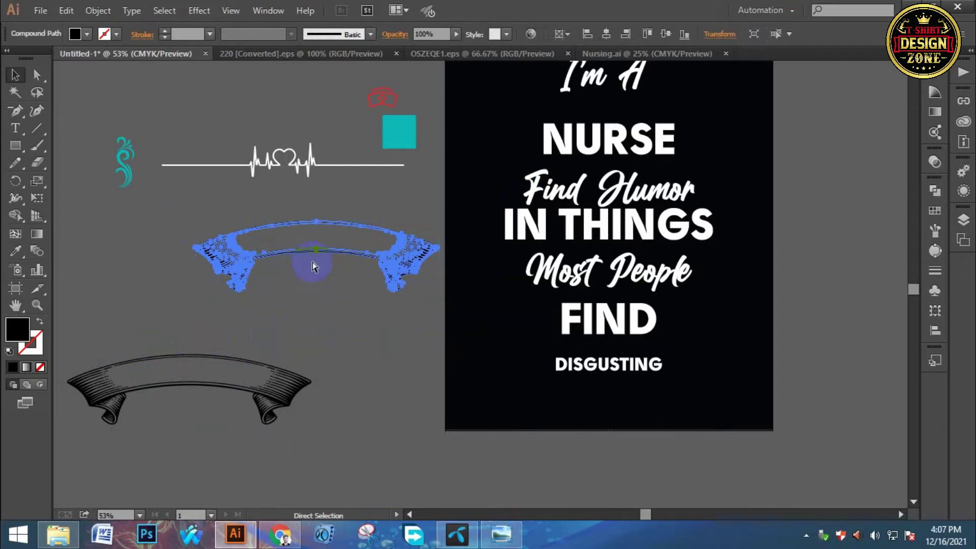
pyautogui.press('v')
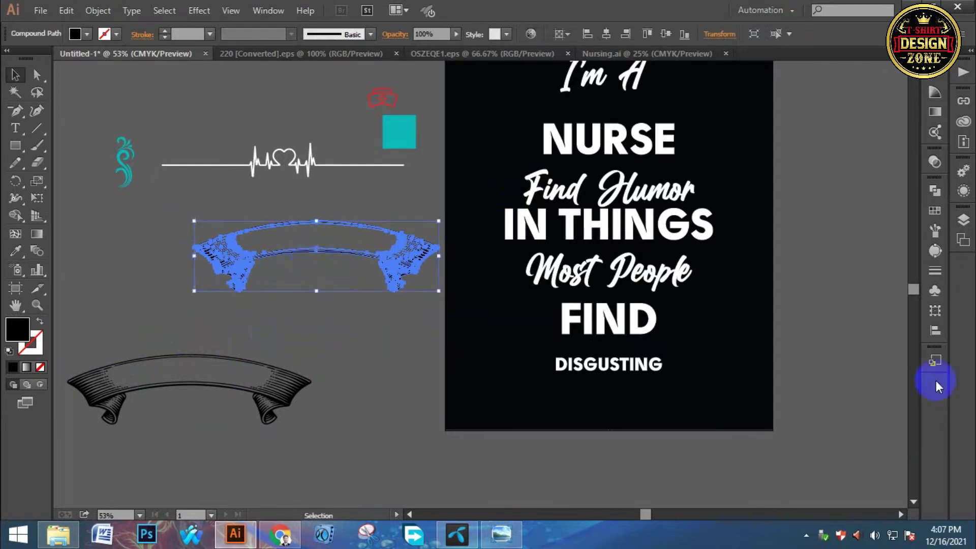
pyautogui.click(933, 192)
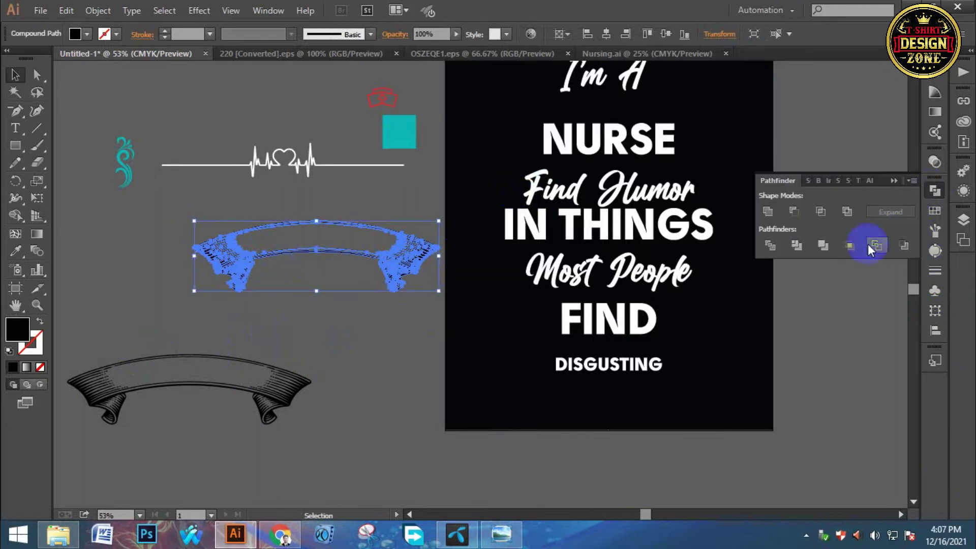
pyautogui.click(822, 247)
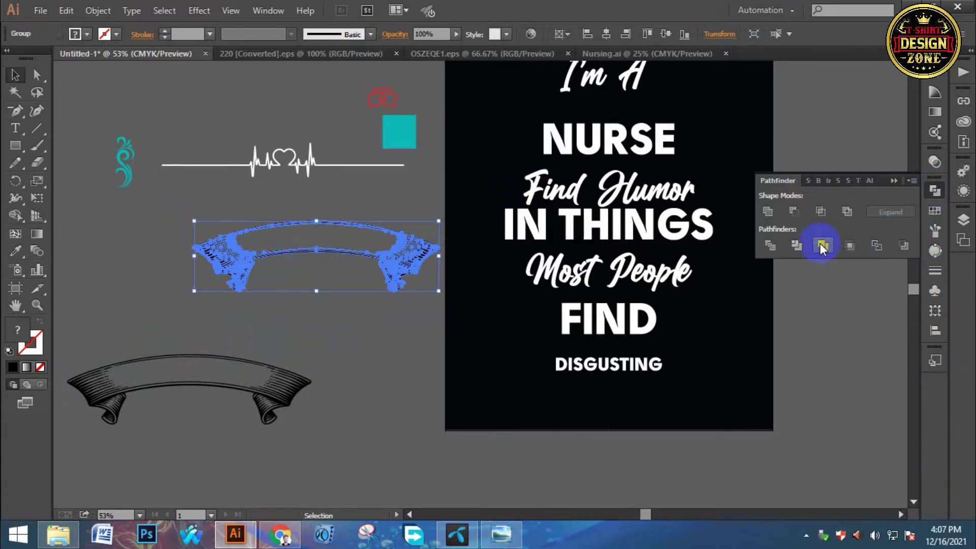
pyautogui.click(767, 210)
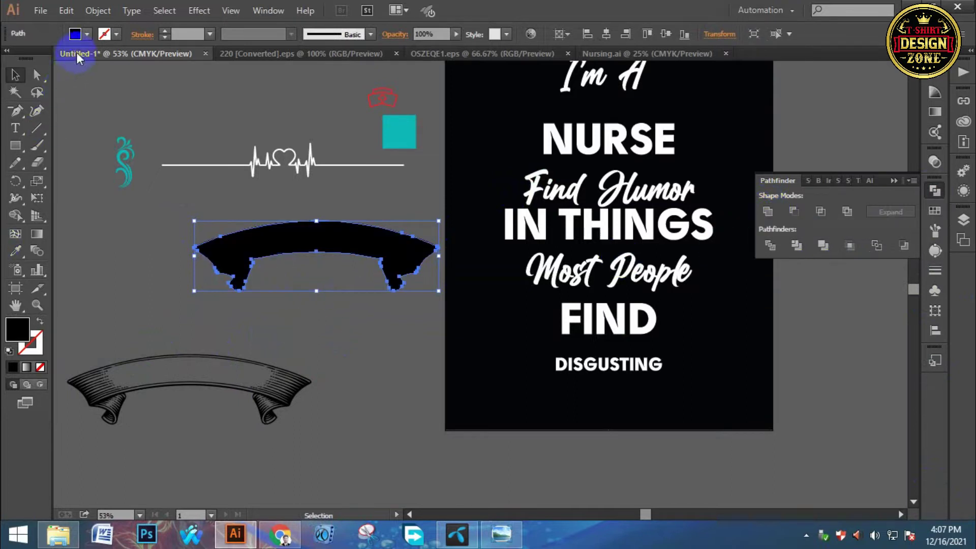
# Fill the silhouette behind the ribbon banner with the teal sampled from the square swatch.
pyautogui.click(15, 251)
pyautogui.click(399, 142)
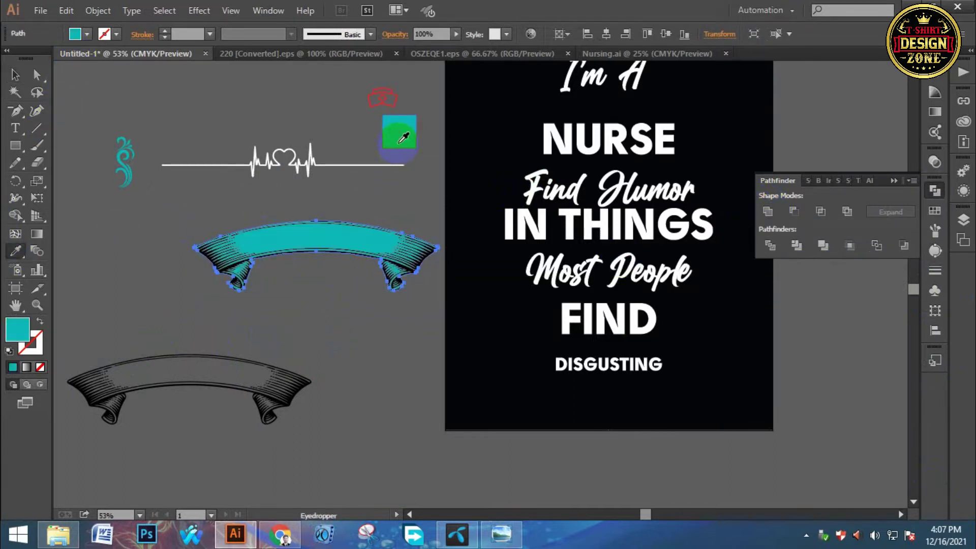
pyautogui.click(15, 75)
pyautogui.click(124, 244)
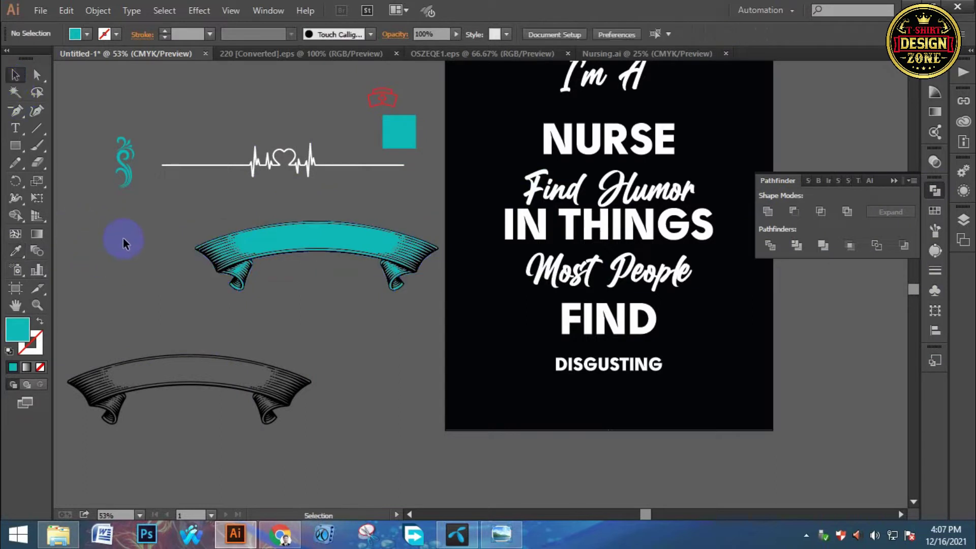
pyautogui.click(280, 294)
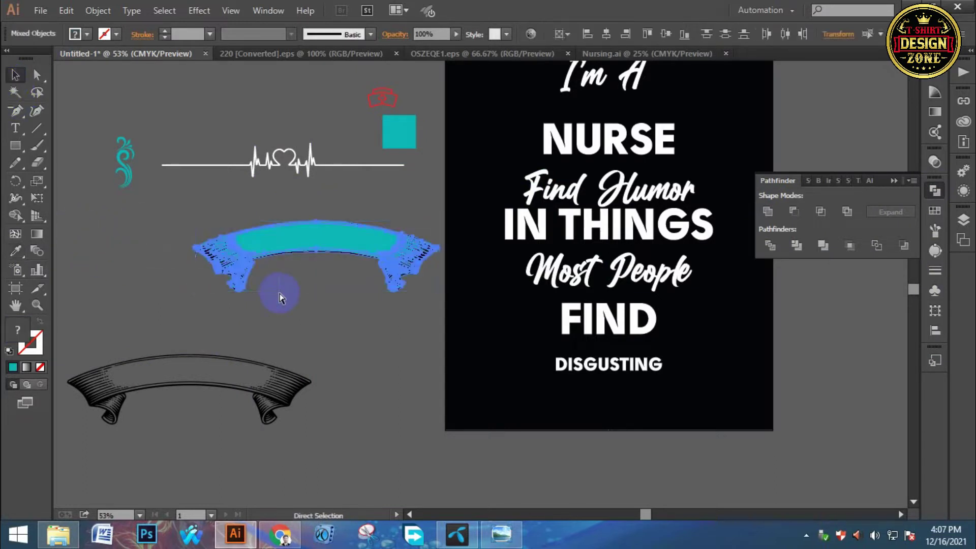
pyautogui.hscroll(3, 325, 278)
pyautogui.scroll(1, 325, 277)
pyautogui.click(261, 228)
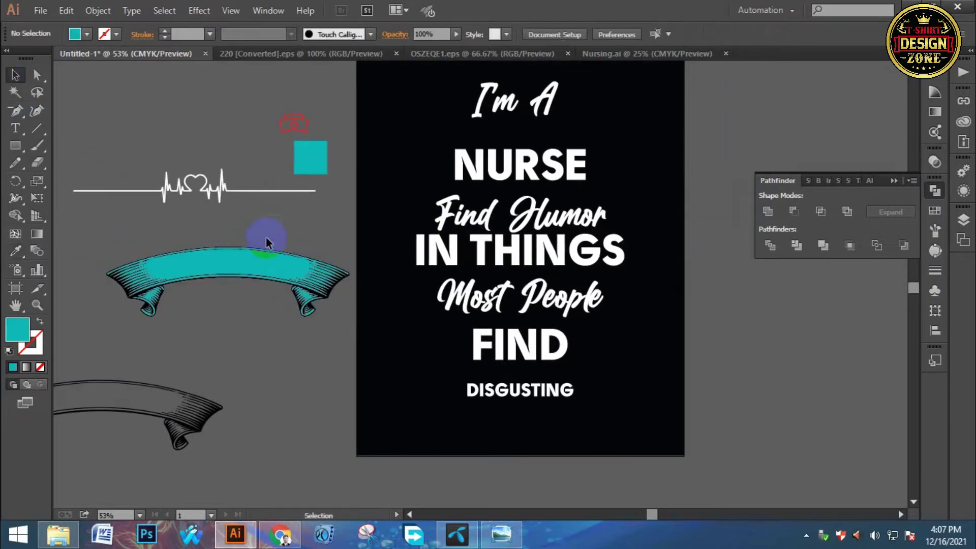
# Place a copy of the teal ribbon banner behind "NURSE" and centre it horizontally on the artboard.
pyautogui.moveTo(231, 274); pyautogui.dragTo(503, 158)
pyautogui.click(631, 218)
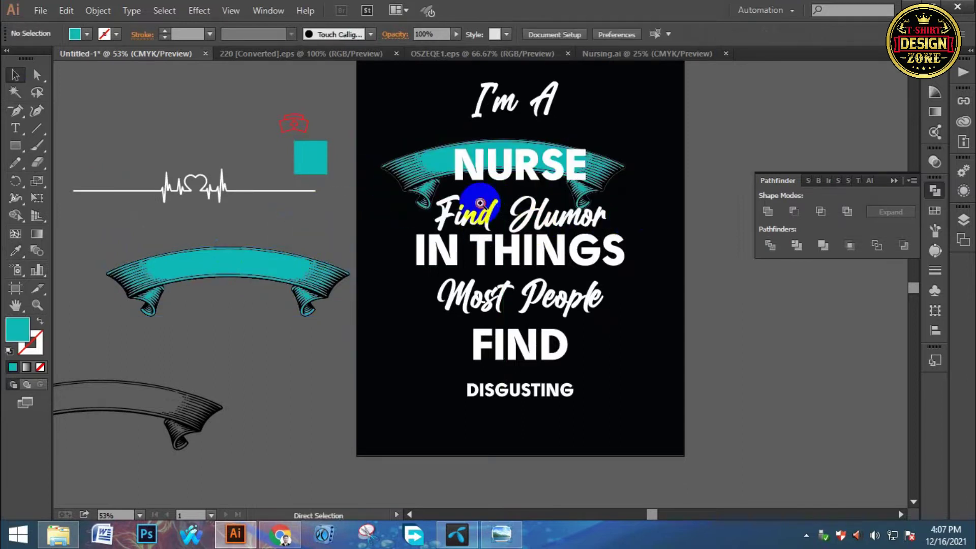
pyautogui.keyDown('ctrl'); pyautogui.click(480, 202); pyautogui.keyUp('ctrl')
pyautogui.keyDown('ctrl'); pyautogui.keyDown('alt'); pyautogui.click(479, 203); pyautogui.keyUp('alt'); pyautogui.keyUp('ctrl')
pyautogui.keyDown('ctrl'); pyautogui.click(488, 196); pyautogui.keyUp('ctrl')
pyautogui.moveTo(561, 270); pyautogui.dragTo(520, 222)
pyautogui.click(544, 250)
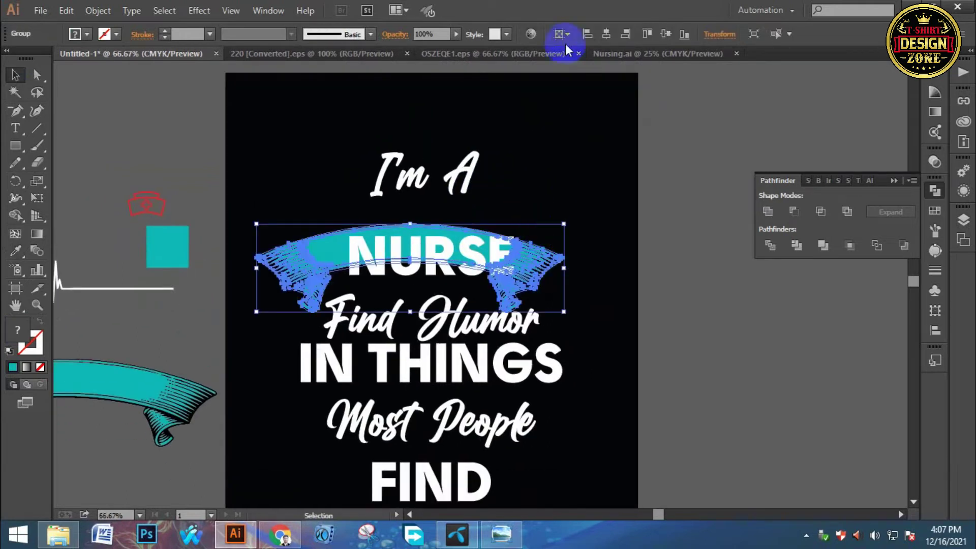
pyautogui.click(610, 34)
pyautogui.click(619, 145)
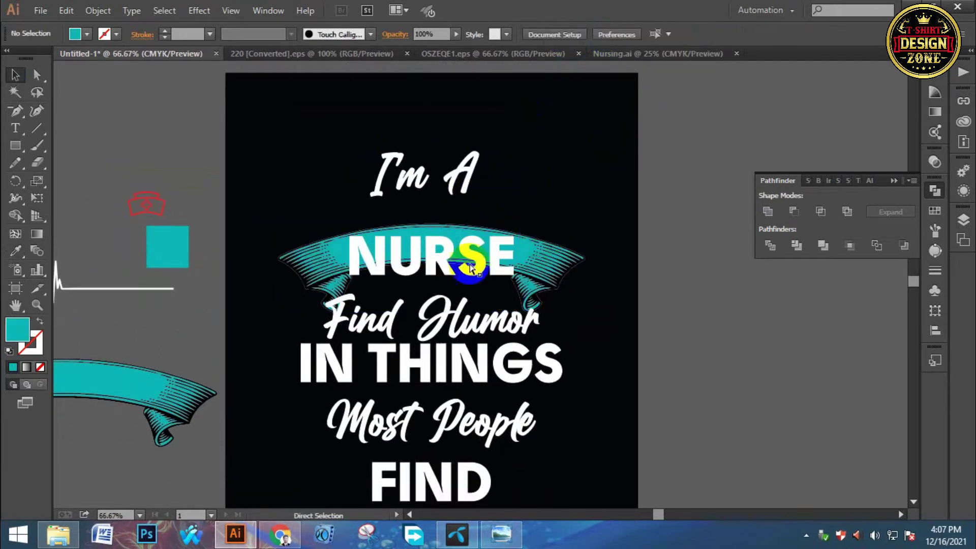
# Lower "I'm A" so it sits just above the ribbon banner.
pyautogui.keyDown('ctrl'); pyautogui.click(458, 268); pyautogui.keyUp('ctrl')
pyautogui.moveTo(478, 163); pyautogui.dragTo(477, 198)
pyautogui.click(560, 163)
pyautogui.moveTo(470, 325); pyautogui.dragTo(486, 292)
pyautogui.keyDown('ctrl'); pyautogui.click(480, 285); pyautogui.keyUp('ctrl')
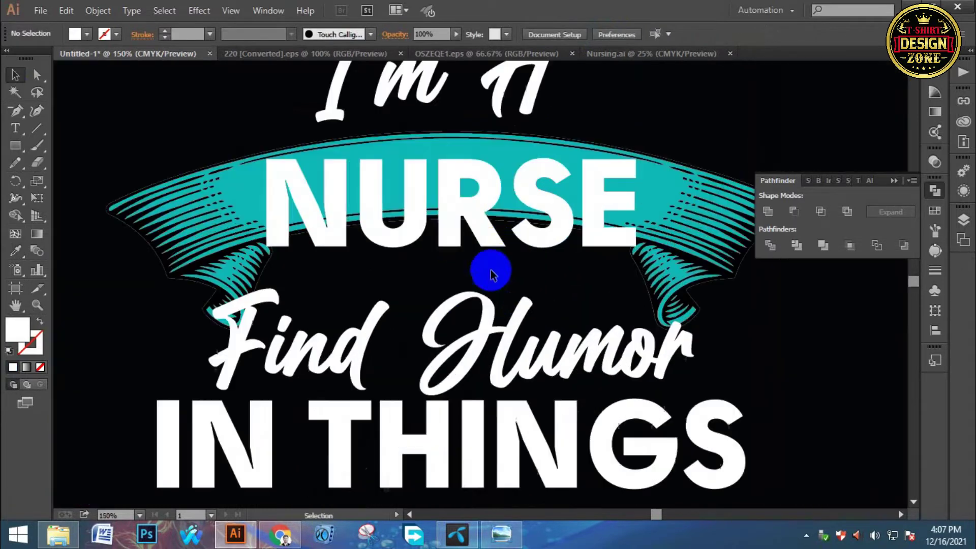
# Scale "NURSE" down proportionally about its centre so it is narrower than the ribbon's flat band.
pyautogui.click(892, 181)
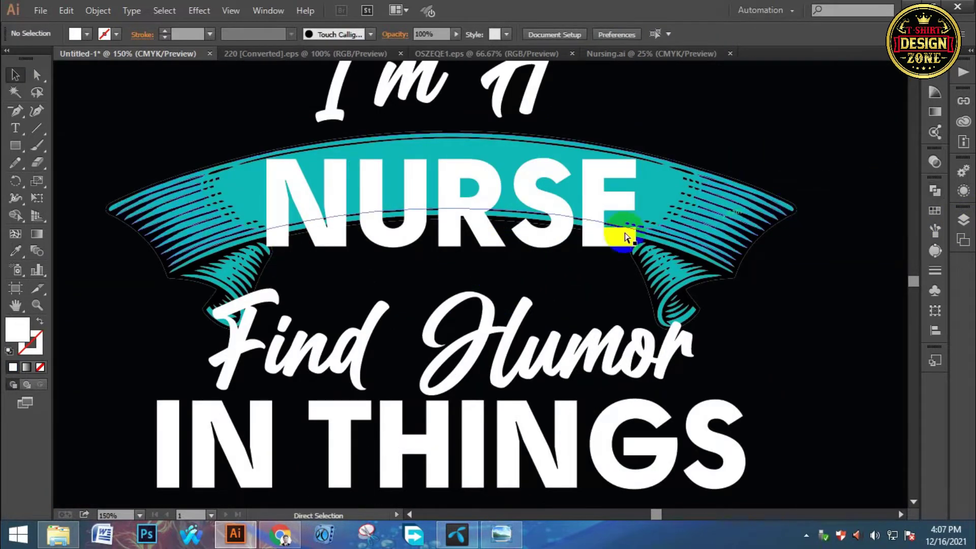
pyautogui.keyDown('ctrl'); pyautogui.click(588, 236); pyautogui.keyUp('ctrl')
pyautogui.moveTo(569, 242); pyautogui.dragTo(661, 213)
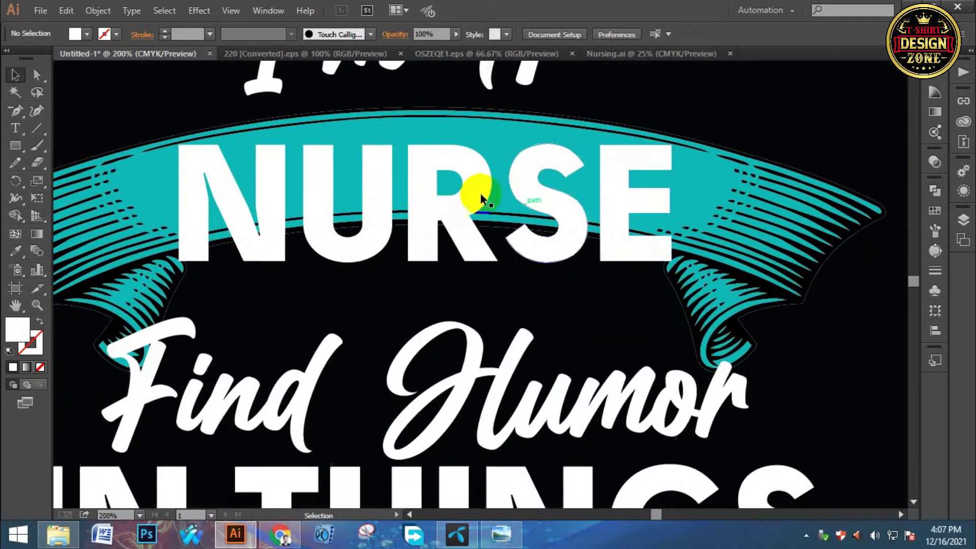
pyautogui.click(426, 166)
pyautogui.moveTo(179, 146); pyautogui.dragTo(241, 159)
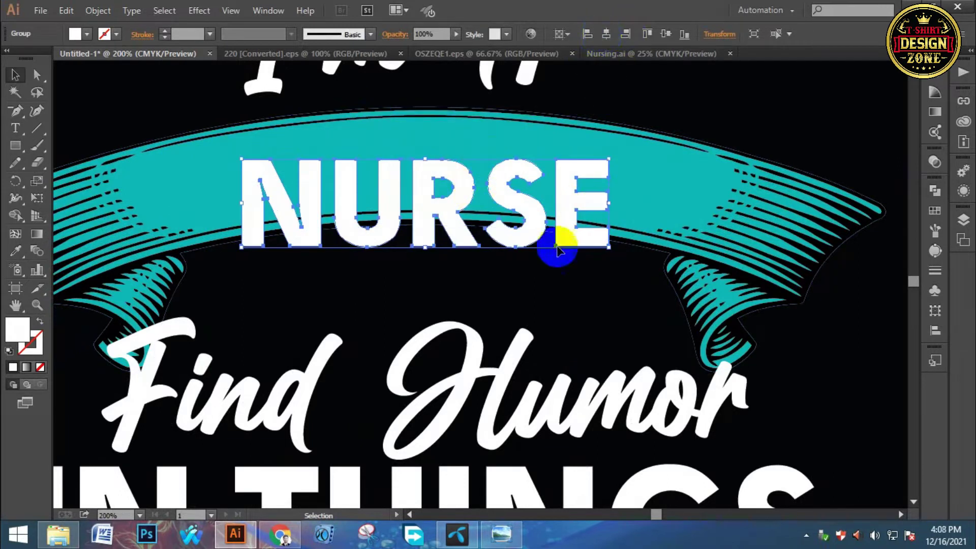
# Raise "NURSE" onto the ribbon's band and shrink it further about its centre until it fits between the border lines.
pyautogui.hotkey('shift', 'Up')
pyautogui.hotkey('shift', 'Up')
pyautogui.press('Up')
pyautogui.press('Up')
pyautogui.press('Up')
pyautogui.press('Up')
pyautogui.press('Up')
pyautogui.press('Up')
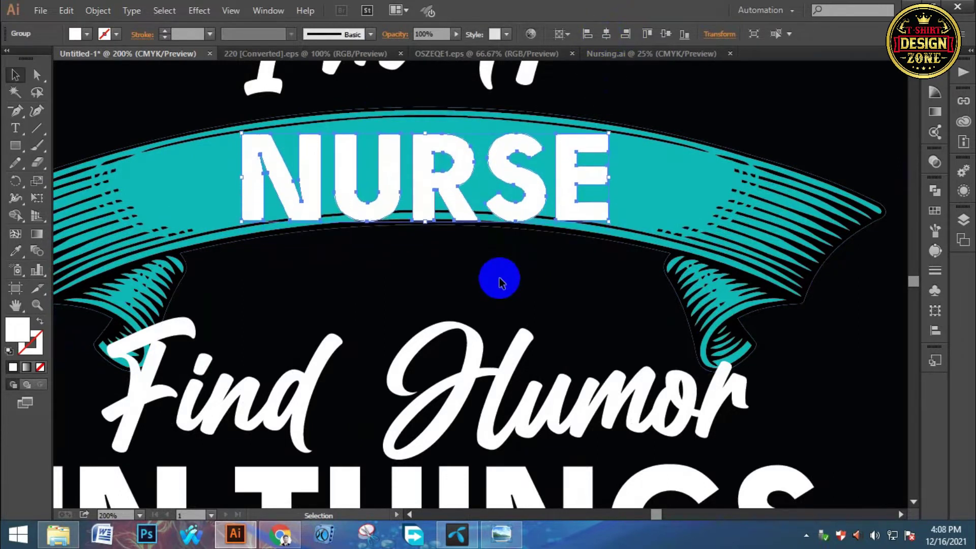
pyautogui.hotkey('ctrl', '=')
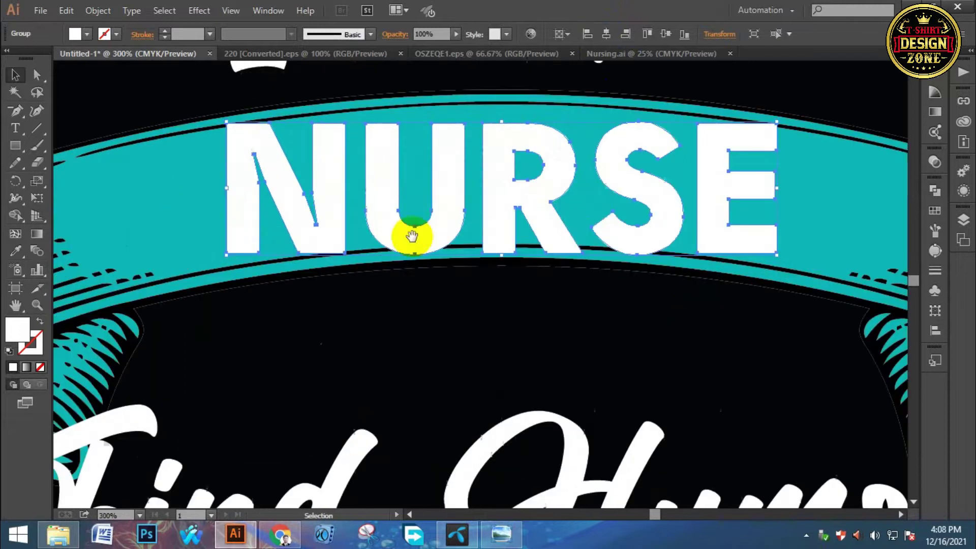
pyautogui.moveTo(227, 121); pyautogui.dragTo(192, 196)
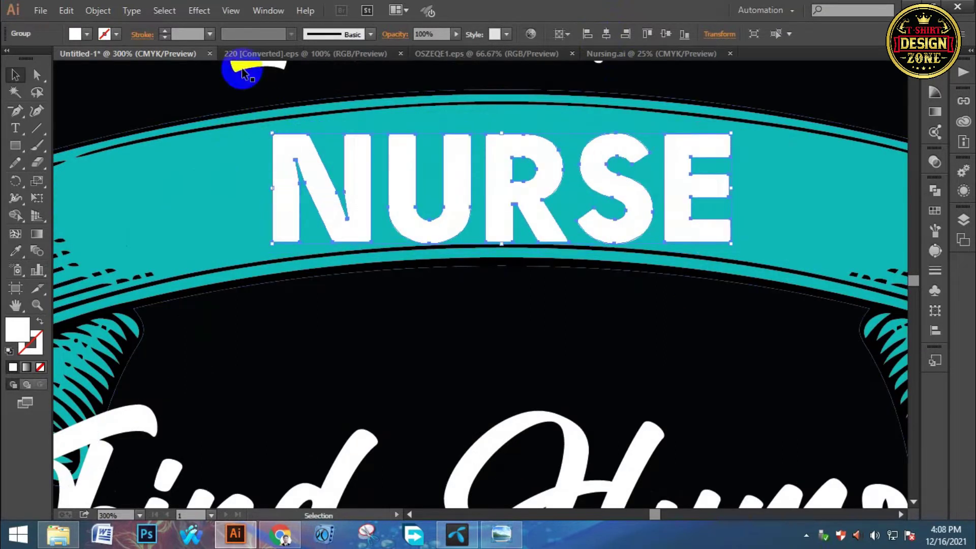
# Apply an Arc warp to "NURSE" with a horizontal bend of 9%.
pyautogui.click(198, 10)
pyautogui.moveTo(254, 198)
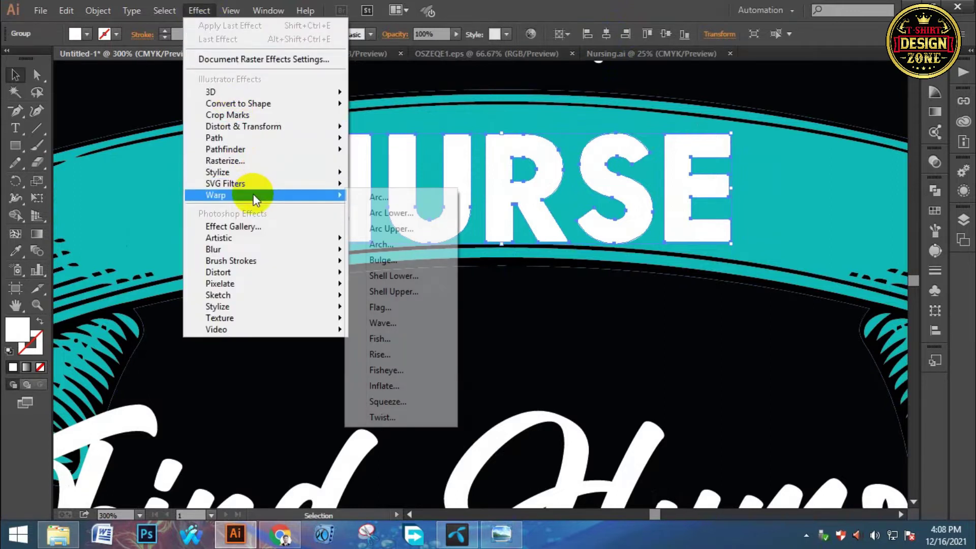
pyautogui.click(381, 198)
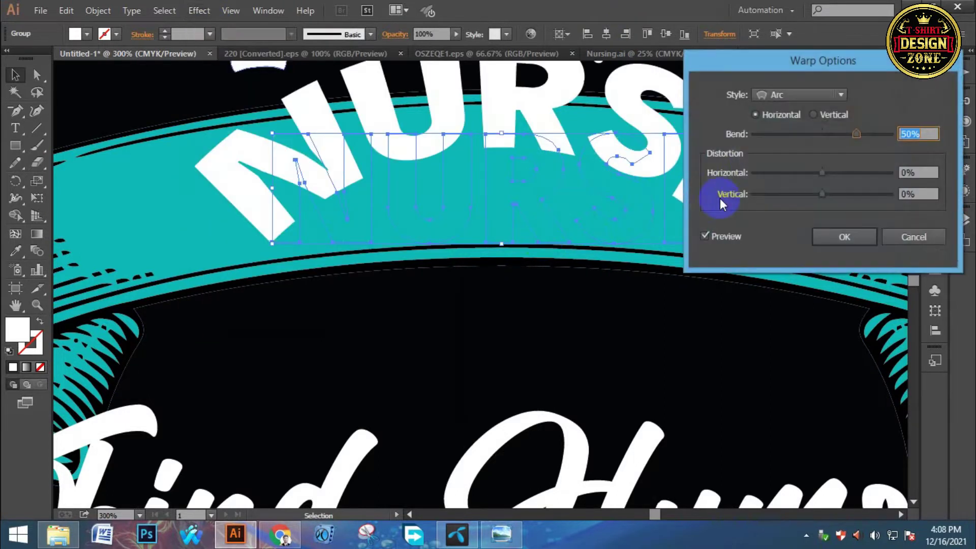
pyautogui.moveTo(856, 133); pyautogui.dragTo(825, 134)
pyautogui.doubleClick(915, 134)
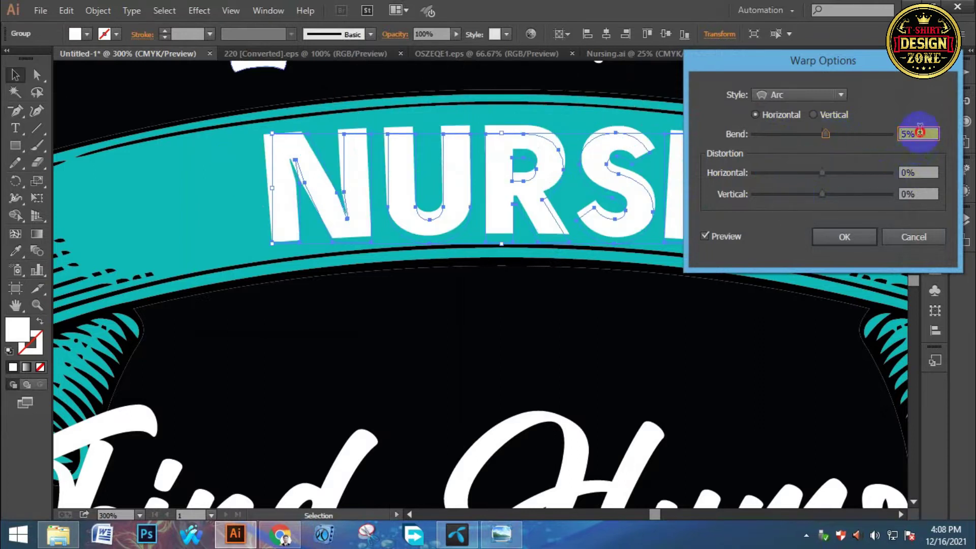
pyautogui.press('Up')
pyautogui.press('Up')
pyautogui.press('Up')
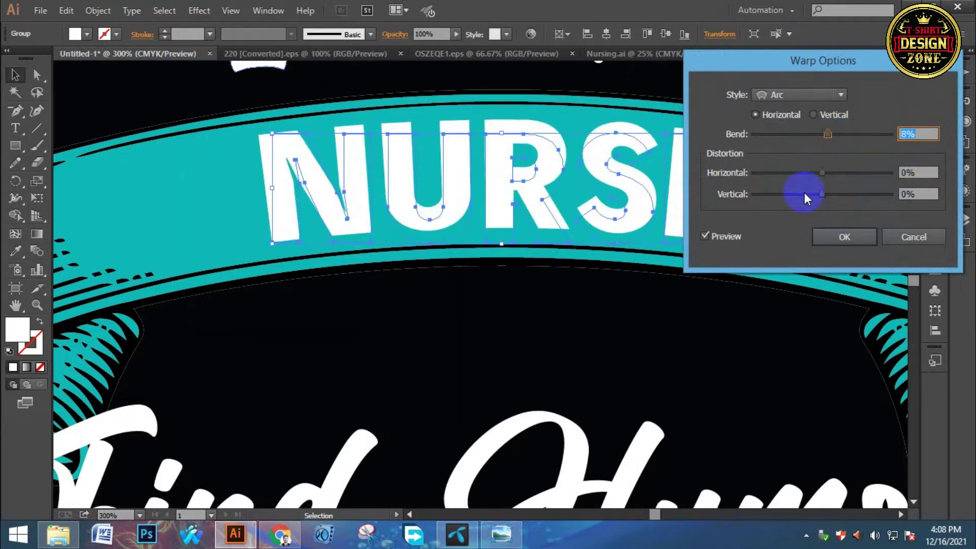
pyautogui.press('Up')
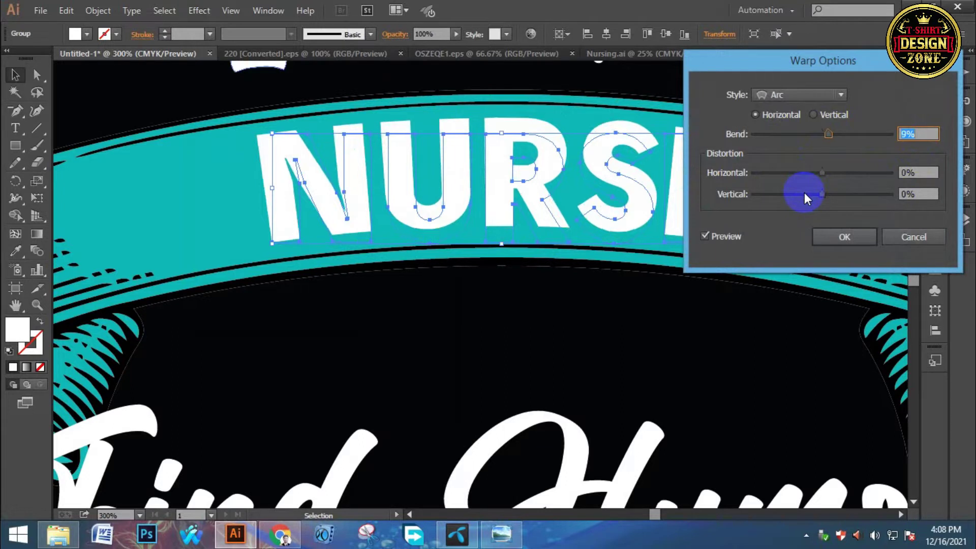
pyautogui.click(842, 242)
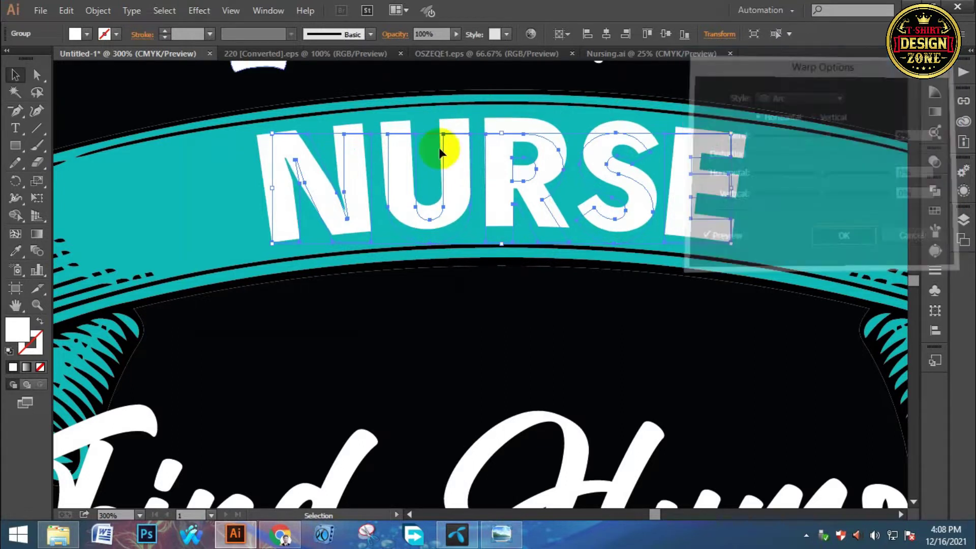
# Expand the appearance of the warped "NURSE" lettering and deselect it.
pyautogui.click(98, 11)
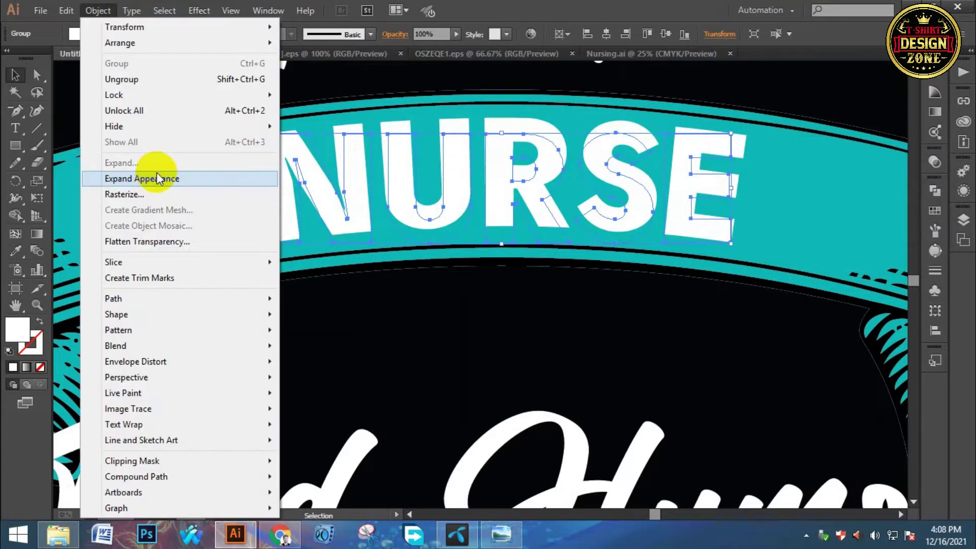
pyautogui.click(158, 179)
pyautogui.hotkey('ctrl', 'shift', 'a')
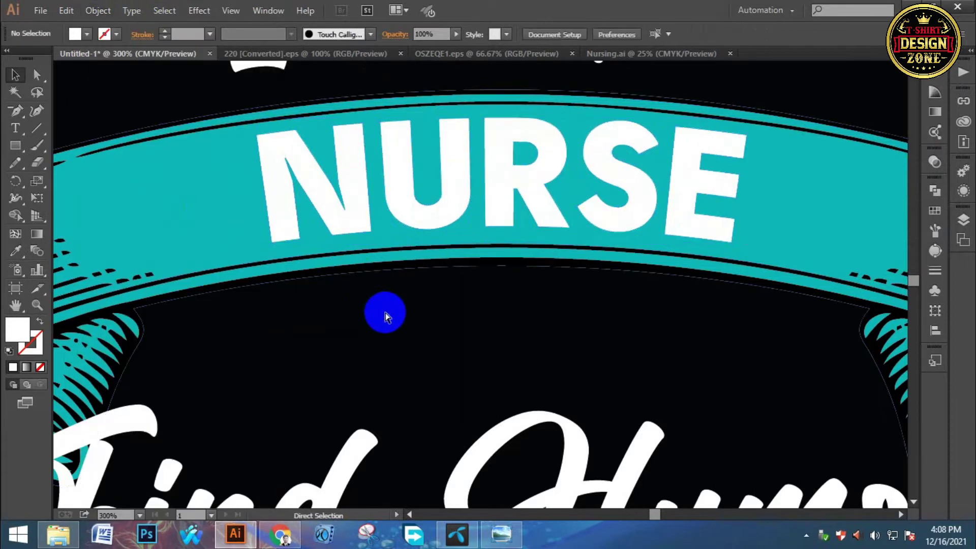
# Fill the arched "NURSE" lettering with black (000000).
pyautogui.hotkey('ctrl', '0')
pyautogui.hotkey('ctrl', '=')
pyautogui.hotkey('ctrl', '=')
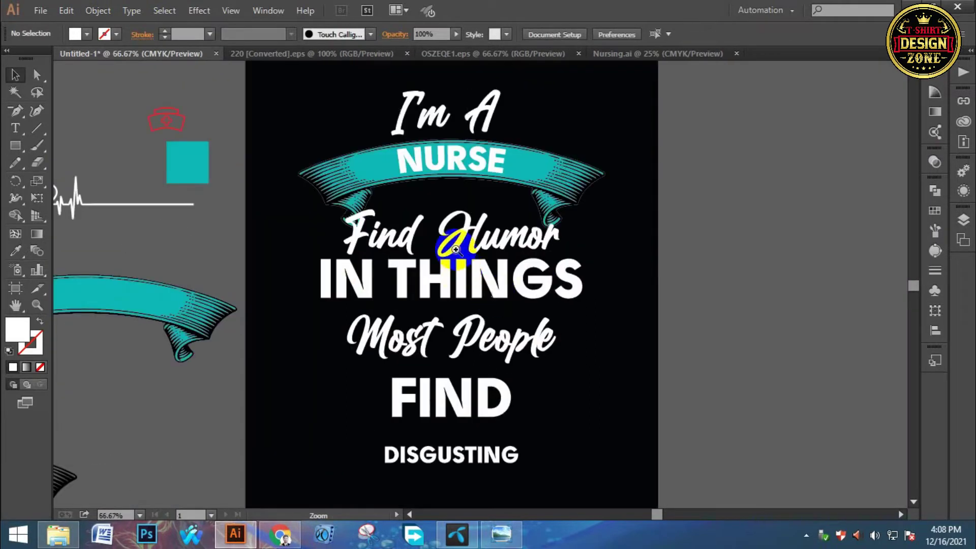
pyautogui.moveTo(448, 238); pyautogui.dragTo(461, 247)
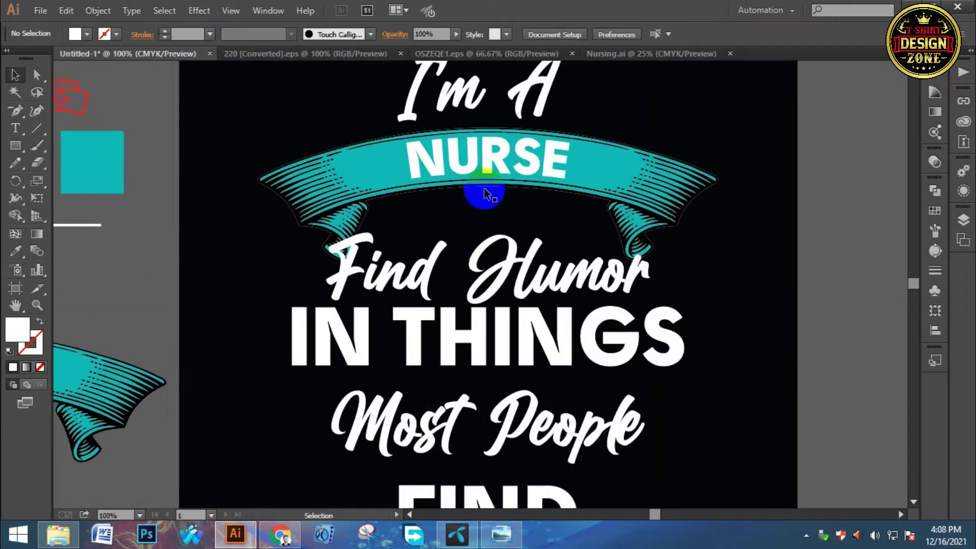
pyautogui.click(470, 165)
pyautogui.click(24, 346)
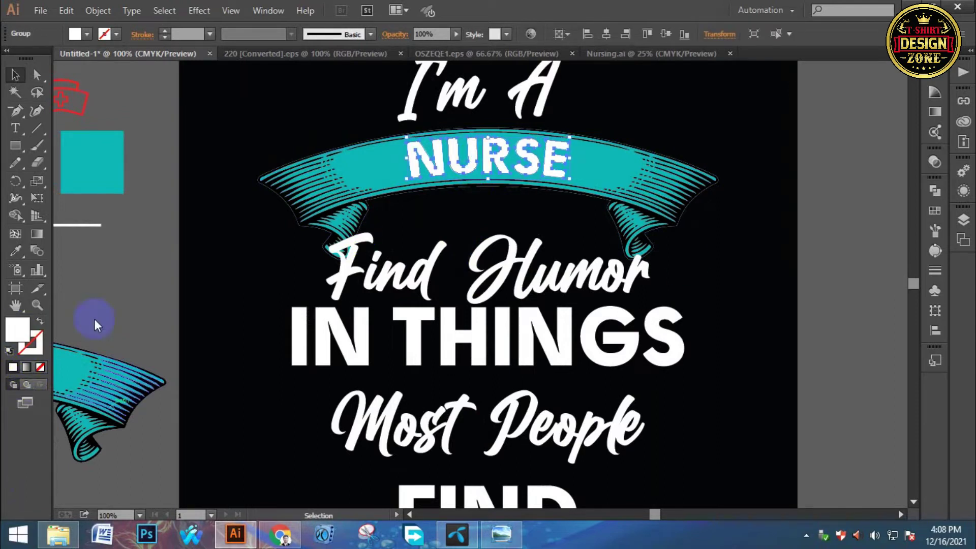
pyautogui.doubleClick(17, 333)
pyautogui.moveTo(584, 305); pyautogui.dragTo(520, 401)
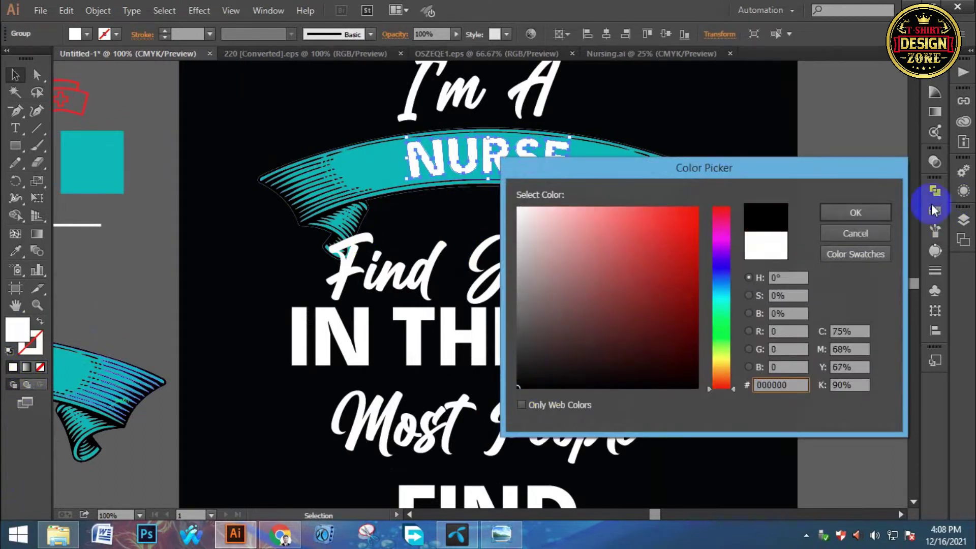
pyautogui.click(859, 213)
# Cut "NURSE" and paste it in place into a new opacity mask on the artboard's ribbon banner, with Clip turned off.
pyautogui.hotkey('ctrl', 'x')
pyautogui.click(507, 148)
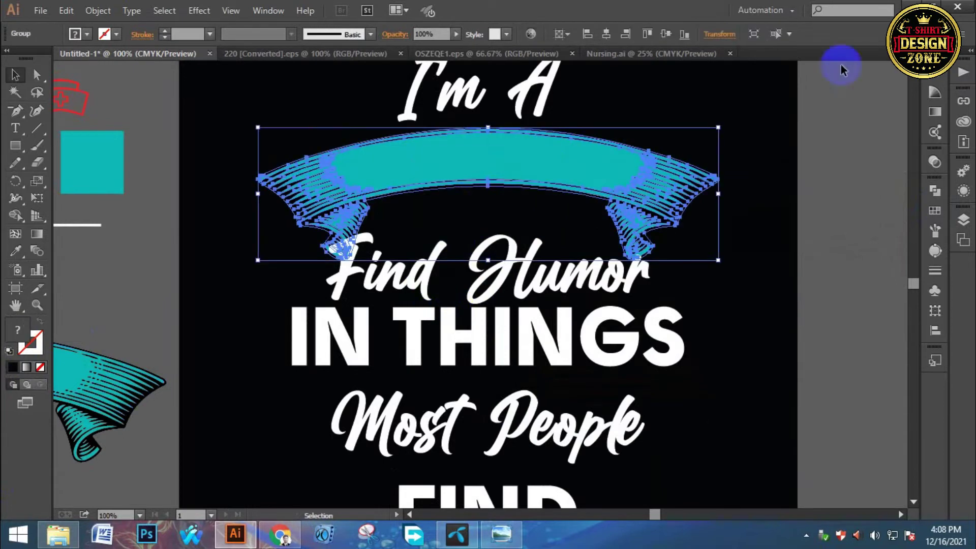
pyautogui.click(935, 161)
pyautogui.click(872, 196)
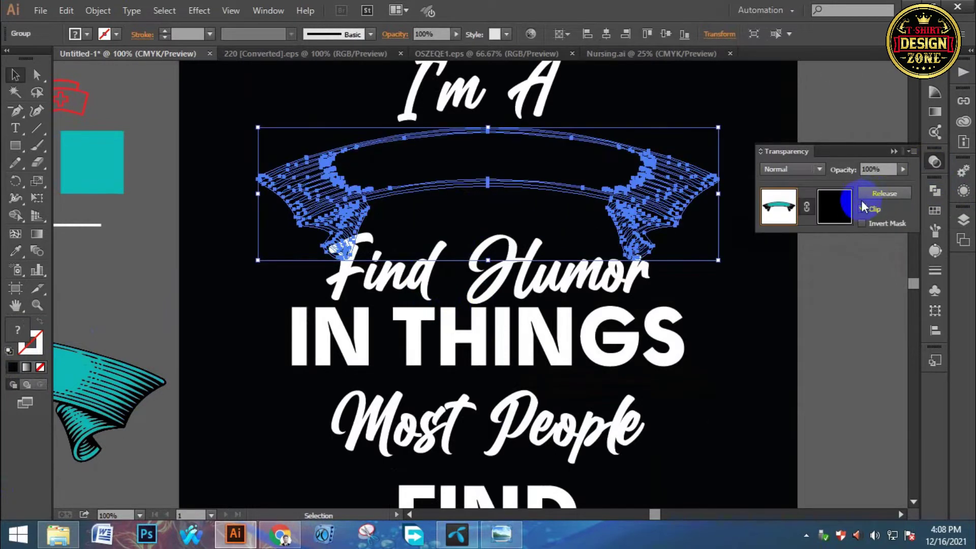
pyautogui.click(861, 209)
pyautogui.click(827, 211)
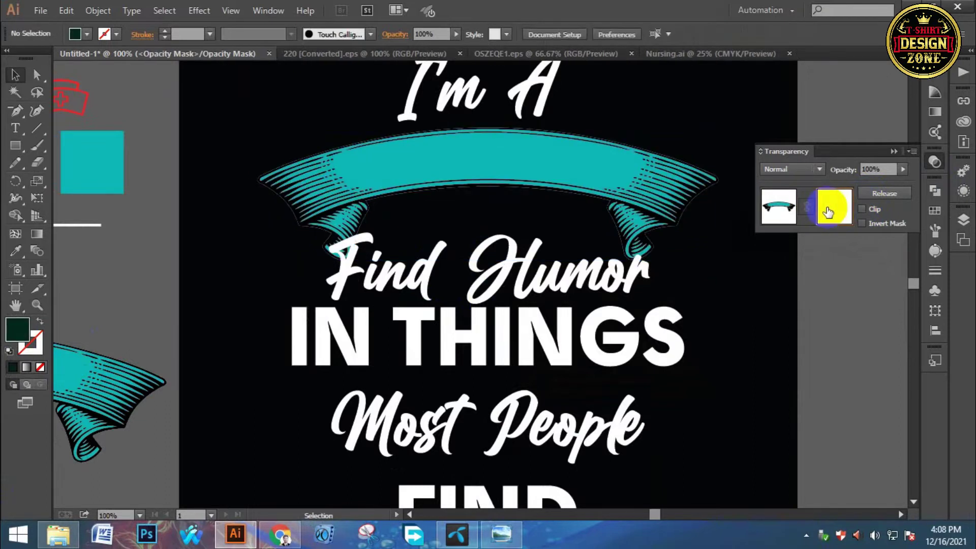
pyautogui.click(778, 206)
pyautogui.click(740, 315)
# Move "Find Humor" up between the ribbon's tails and centre it horizontally on the artboard.
pyautogui.moveTo(741, 316); pyautogui.dragTo(642, 355)
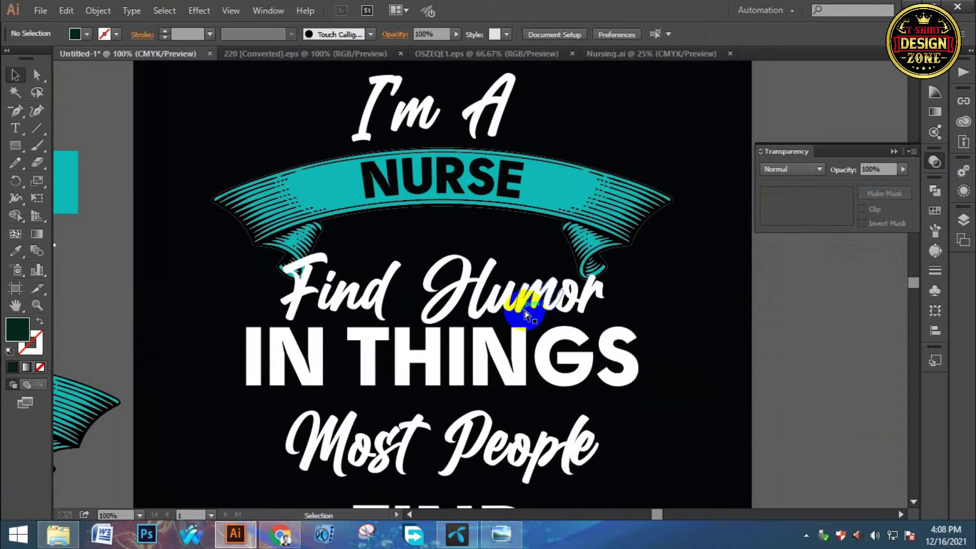
pyautogui.scroll(-3, 524, 310)
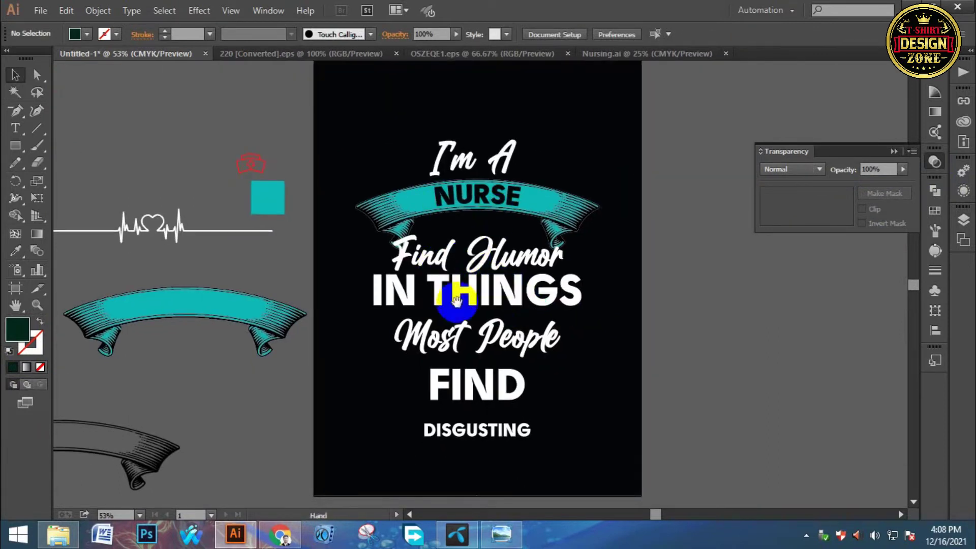
pyautogui.moveTo(456, 300); pyautogui.dragTo(455, 291)
pyautogui.click(468, 278)
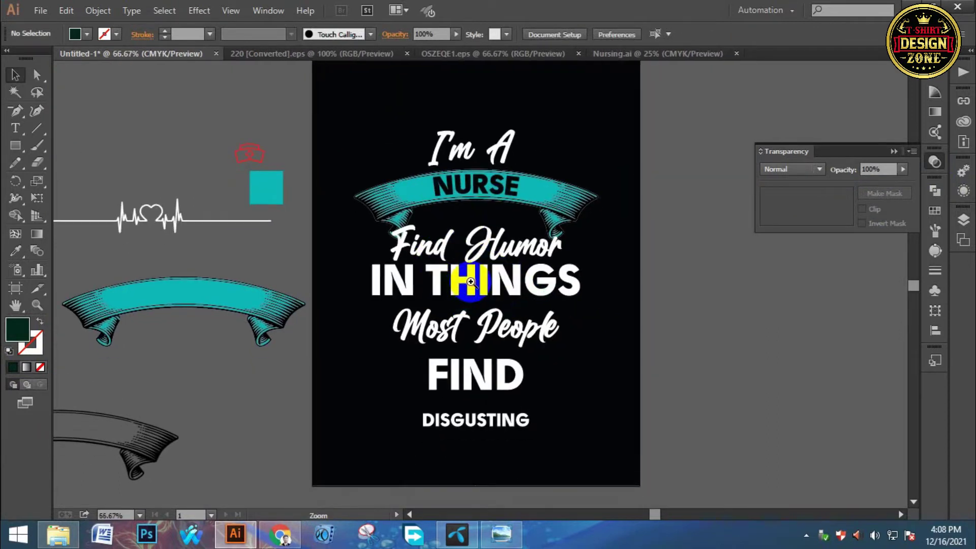
pyautogui.click(468, 245)
pyautogui.moveTo(509, 260); pyautogui.dragTo(508, 231)
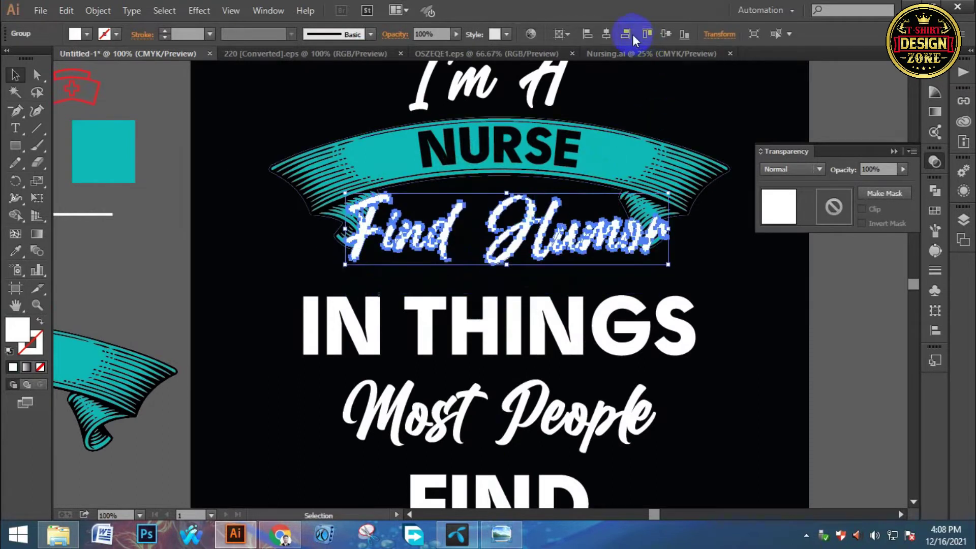
pyautogui.click(608, 35)
pyautogui.click(635, 96)
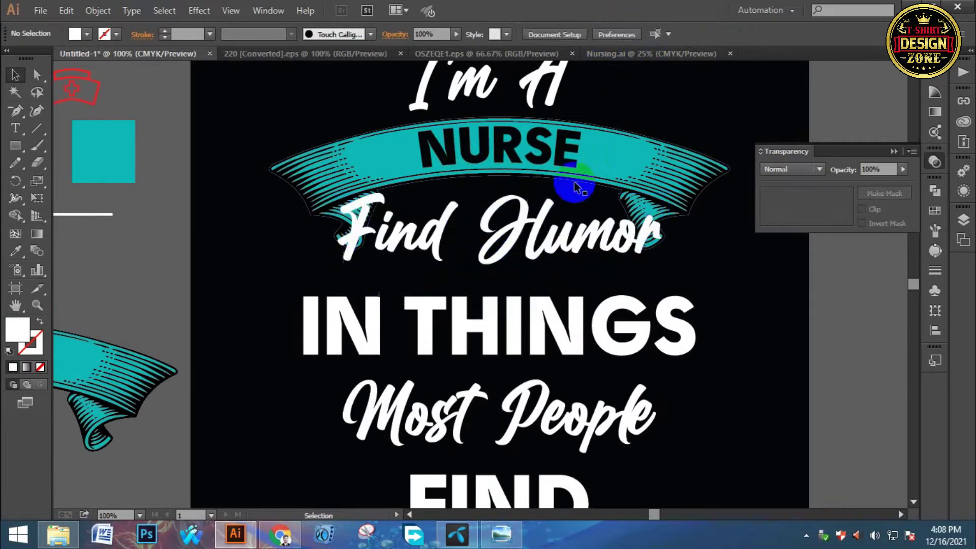
pyautogui.click(540, 231)
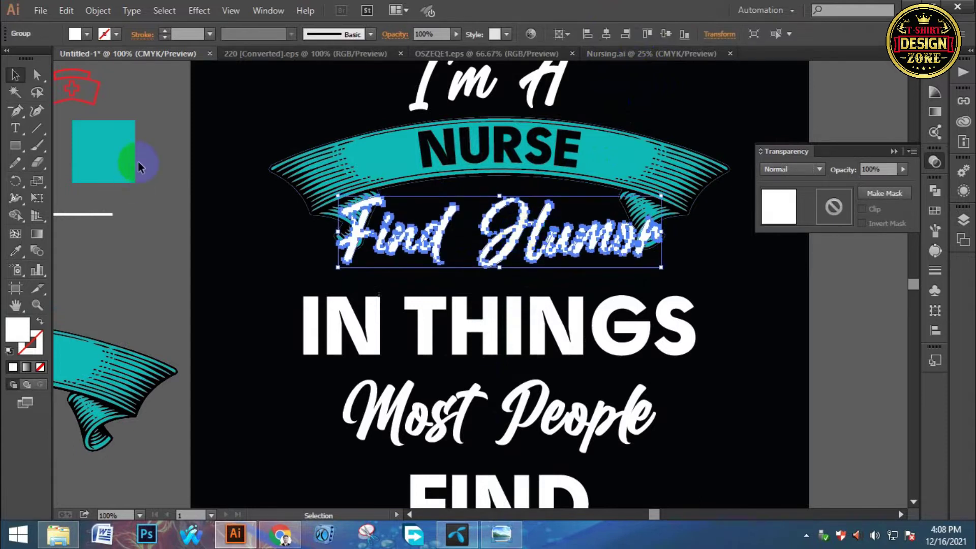
pyautogui.click(111, 14)
pyautogui.moveTo(163, 300)
pyautogui.click(327, 351)
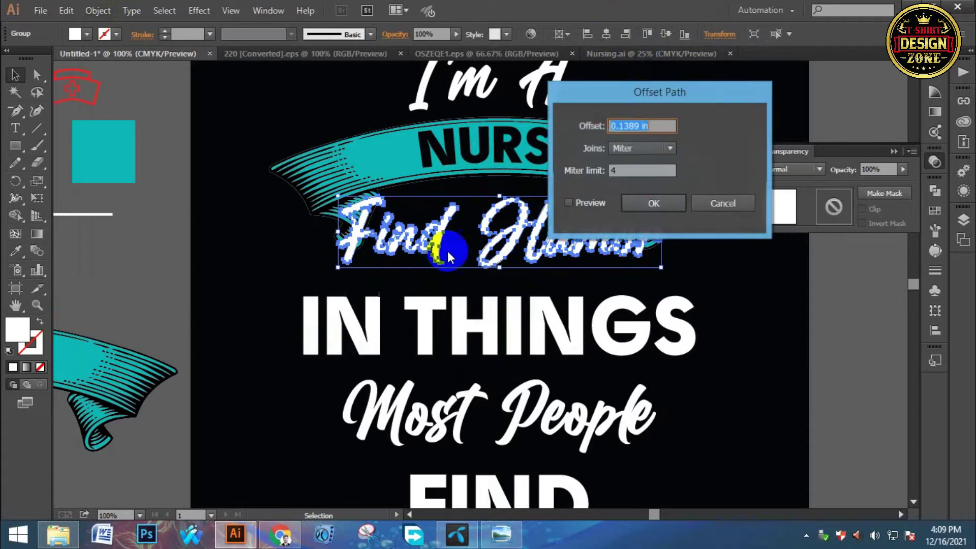
pyautogui.click(711, 204)
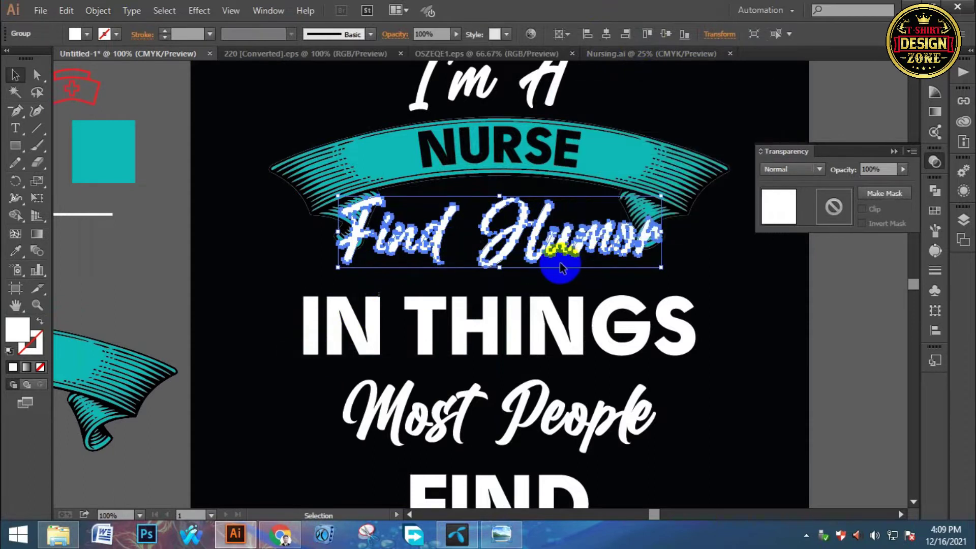
# Show the rulers and switch the document's measurement unit away from inches.
pyautogui.press('v')
pyautogui.hotkey('ctrl', 'r')
pyautogui.rightClick(481, 67)
pyautogui.click(504, 156)
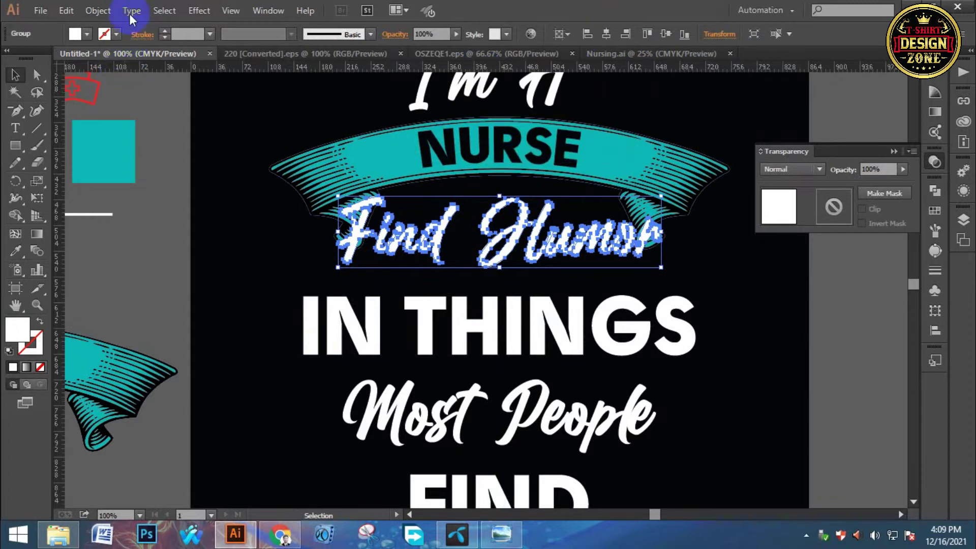
# Add an offset path of 5 px with miter joins around the "Find Humor" lettering.
pyautogui.click(98, 10)
pyautogui.moveTo(168, 298)
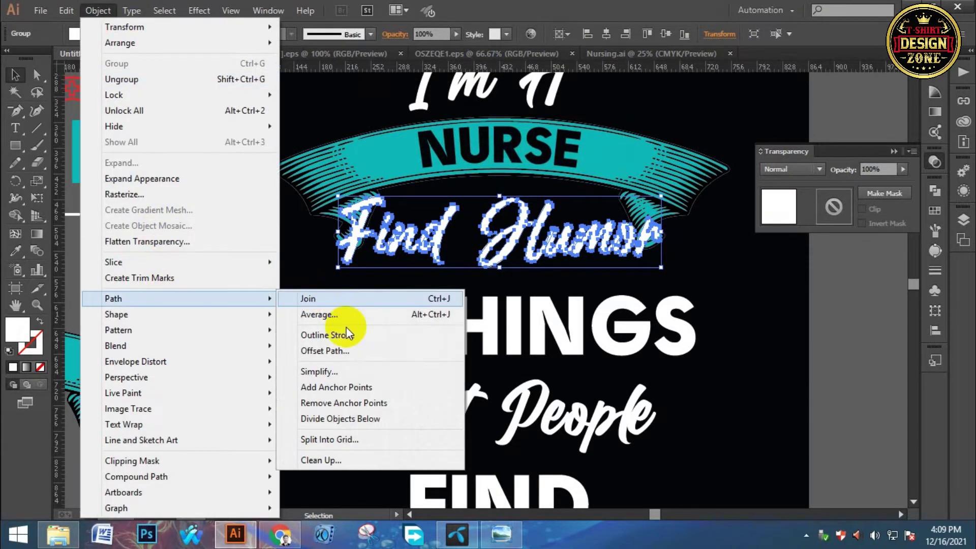
pyautogui.click(349, 354)
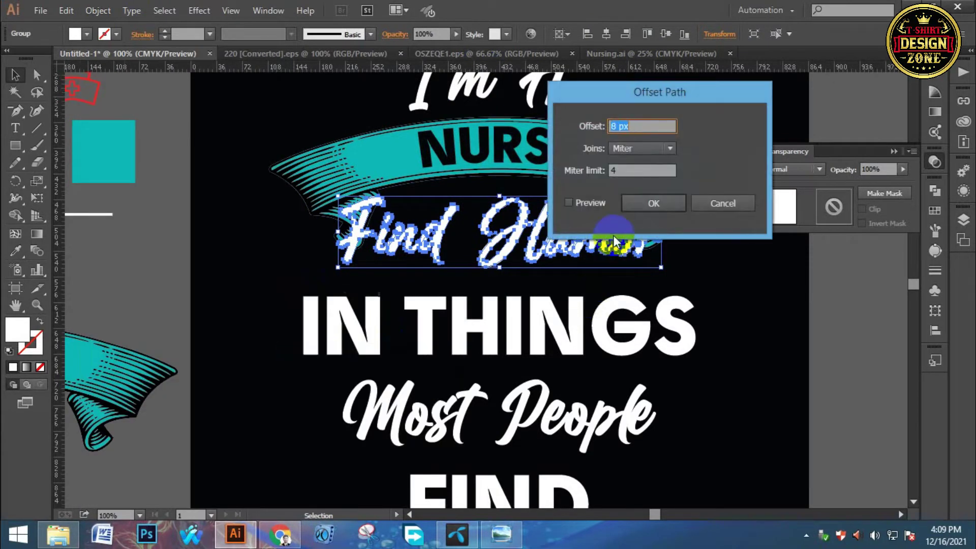
pyautogui.click(590, 203)
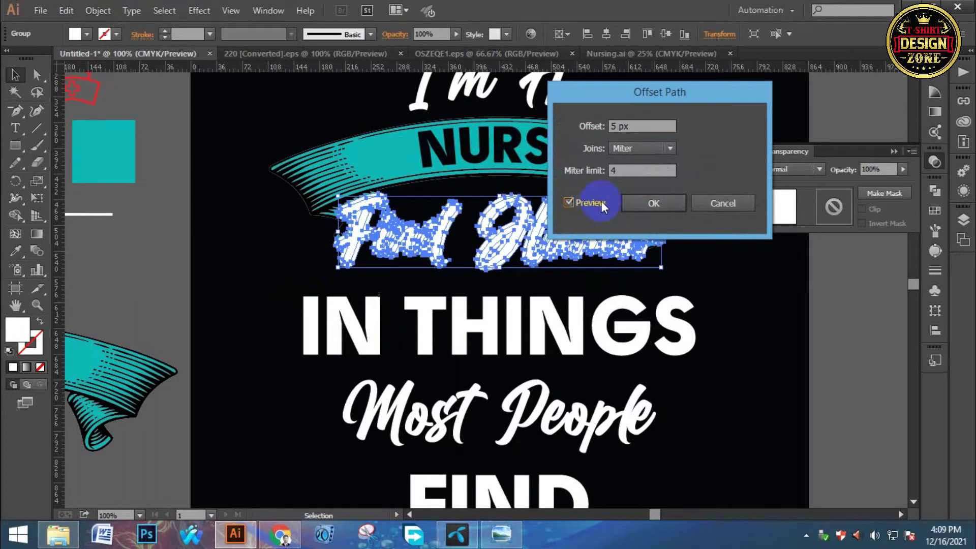
pyautogui.click(651, 203)
# Fill the offset outline of "Find Humor" with black (000000).
pyautogui.click(15, 330)
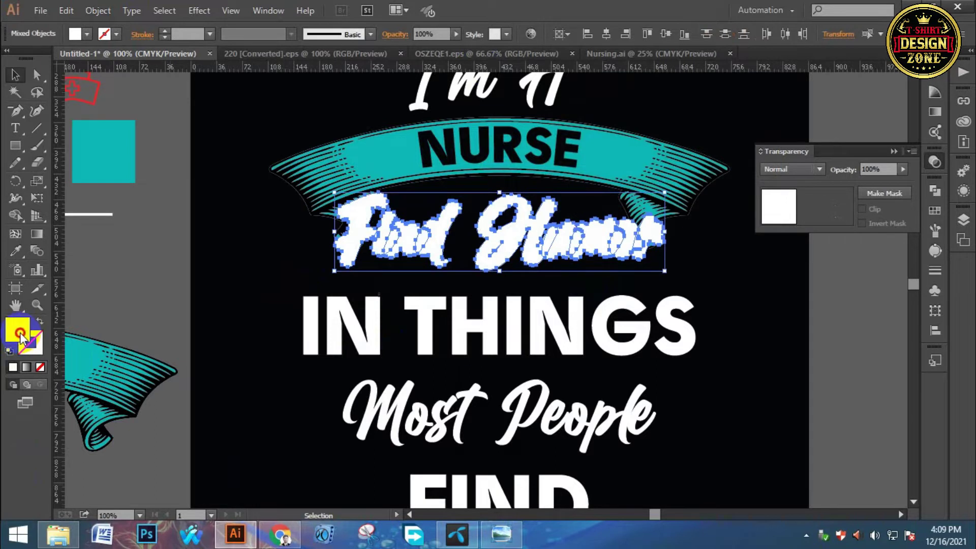
pyautogui.click(13, 331)
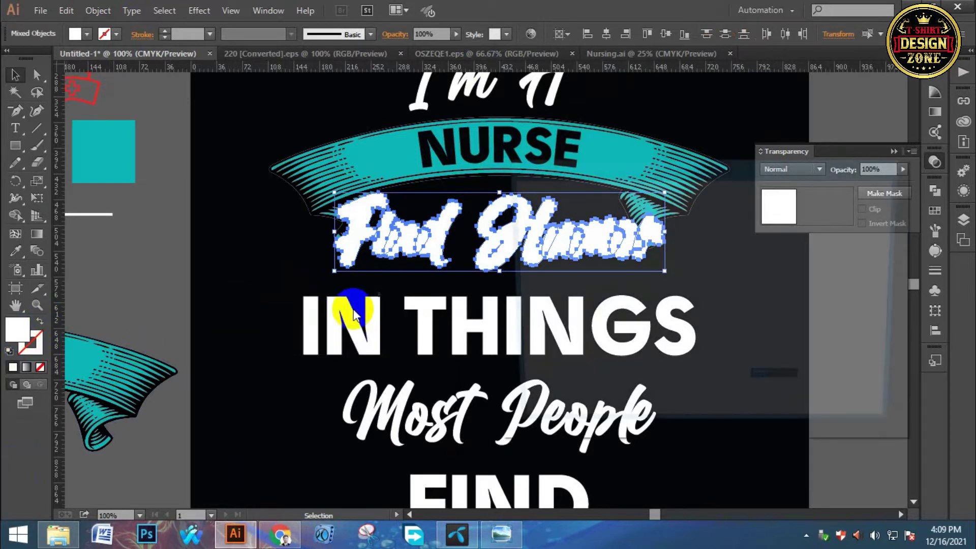
pyautogui.moveTo(526, 351); pyautogui.dragTo(512, 402)
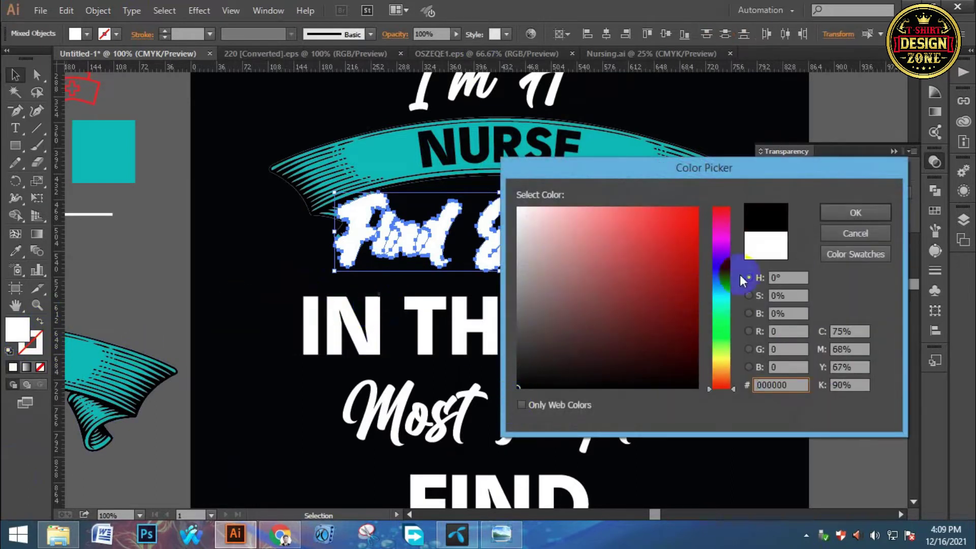
pyautogui.click(824, 212)
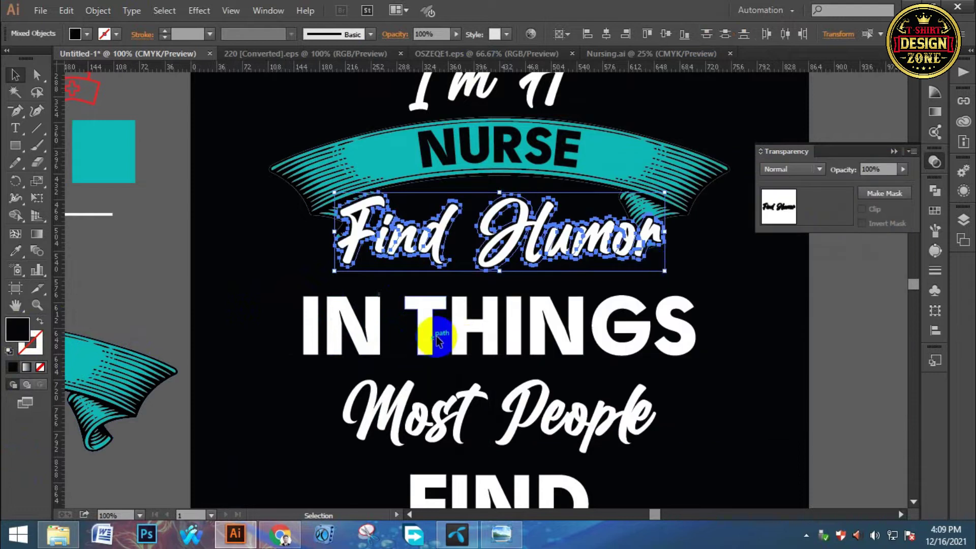
# Cut the black "Find Humor" offset outline and paste it in place into the artboard ribbon's opacity mask, then leave the mask.
pyautogui.click(399, 331)
pyautogui.click(646, 167)
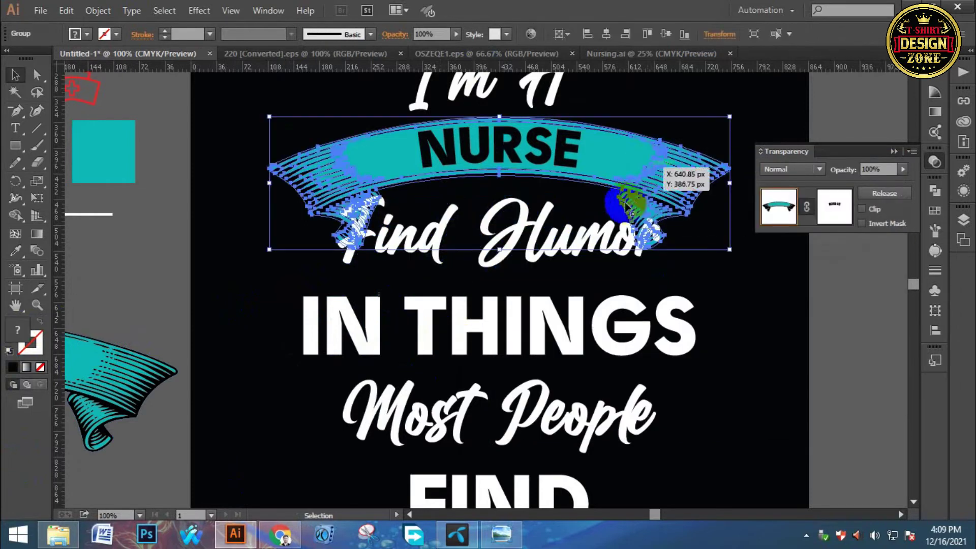
pyautogui.click(842, 209)
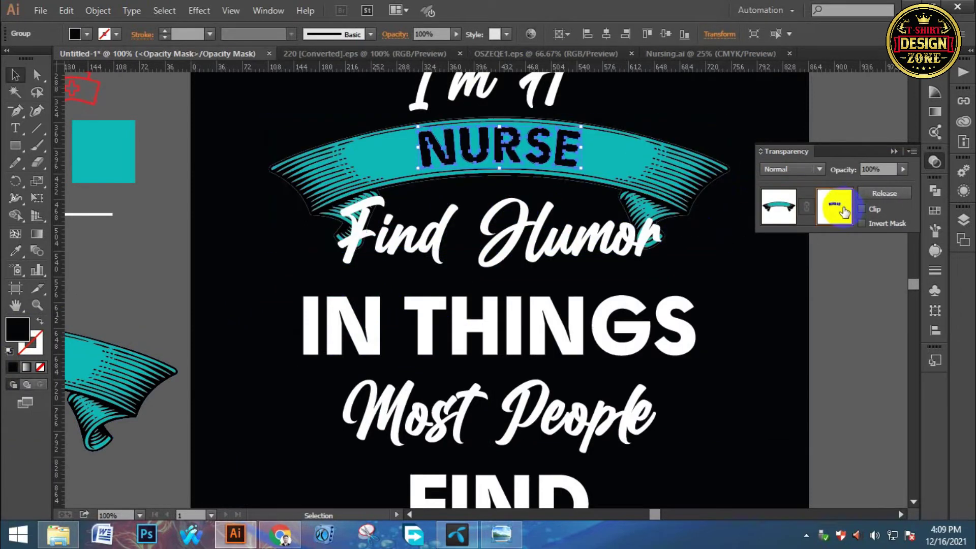
pyautogui.click(778, 206)
pyautogui.click(712, 293)
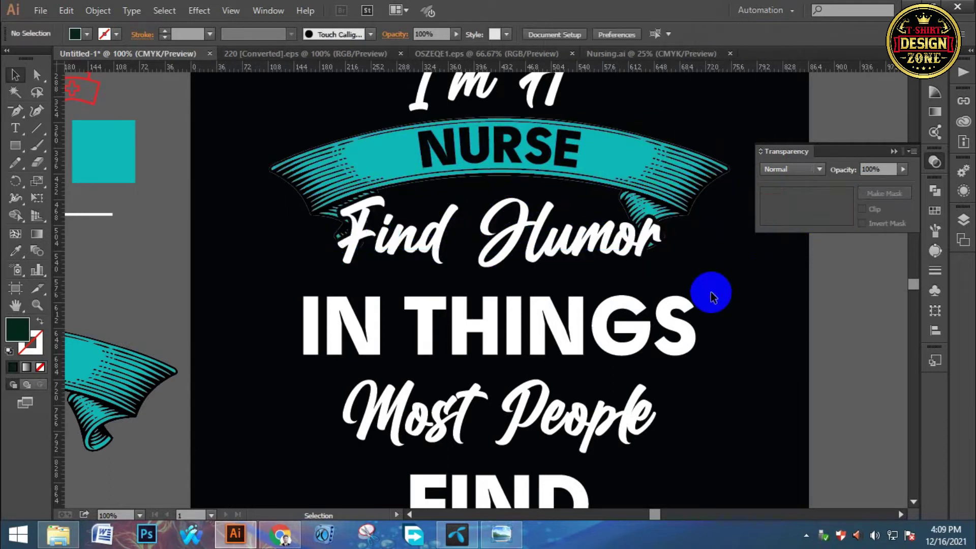
# Scale down the white heartbeat line beside the artboard proportionally from its centre.
pyautogui.hotkey('ctrl', '0')
pyautogui.moveTo(567, 275); pyautogui.dragTo(575, 254)
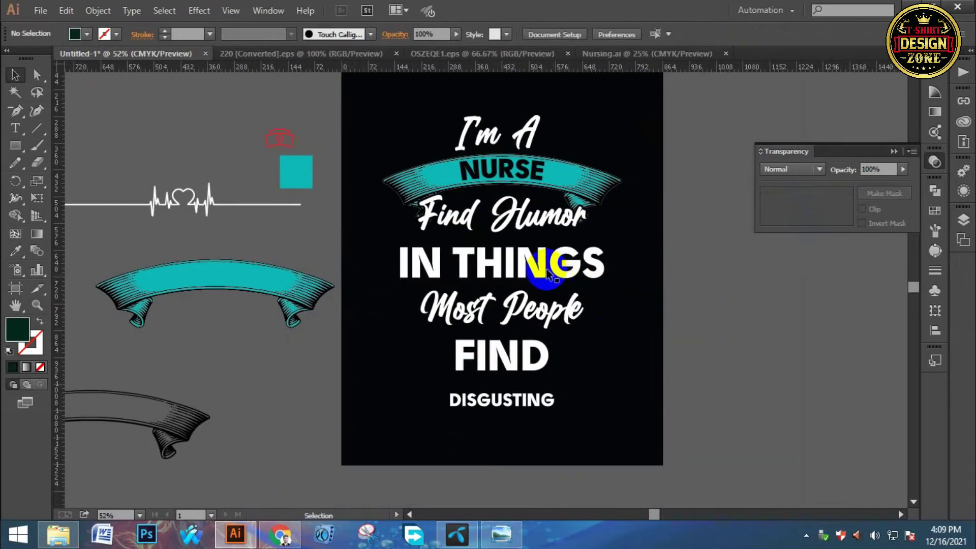
pyautogui.click(594, 269)
pyautogui.click(646, 220)
pyautogui.moveTo(310, 213); pyautogui.dragTo(341, 211)
pyautogui.click(240, 210)
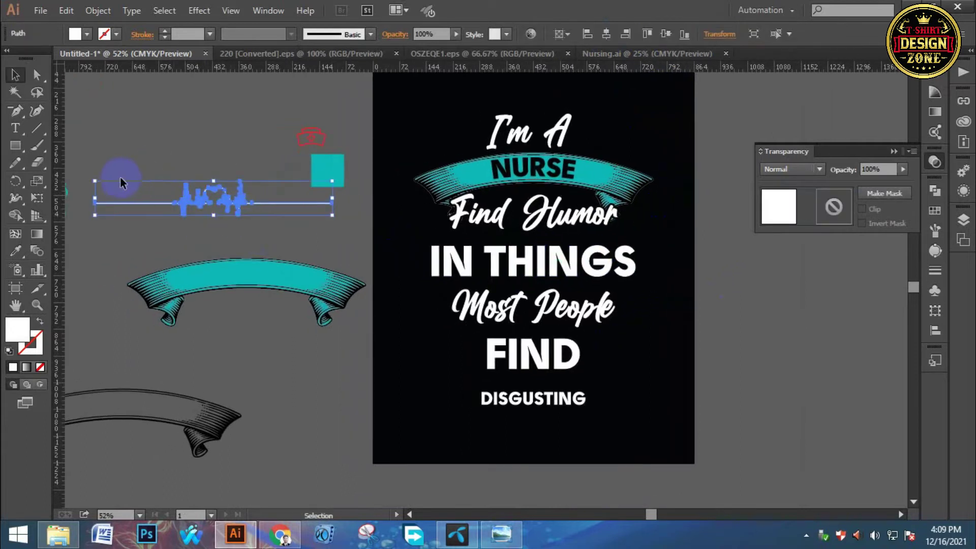
pyautogui.moveTo(94, 181); pyautogui.dragTo(110, 189)
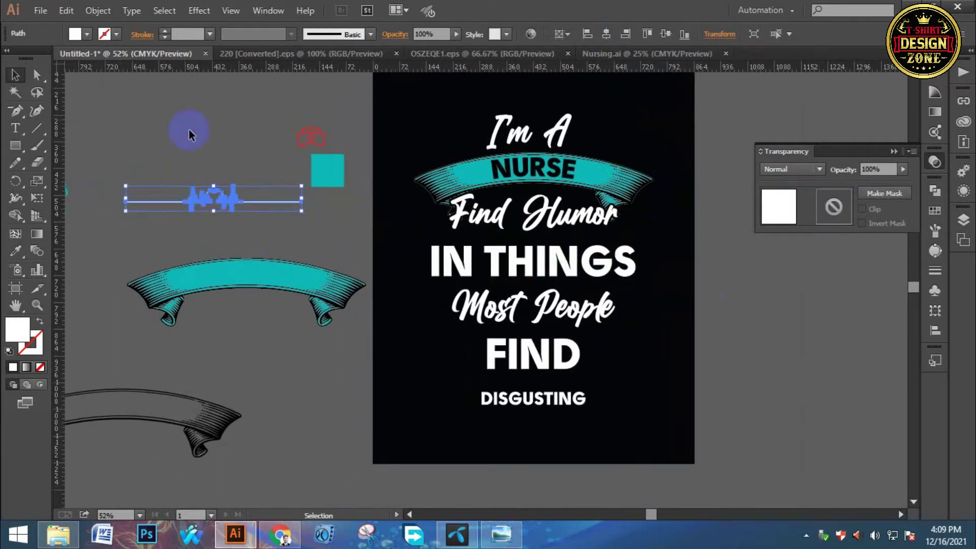
pyautogui.click(190, 133)
# Place vertical guides near the two outer tips of the "NURSE" ribbon on the artboard.
pyautogui.moveTo(280, 248); pyautogui.dragTo(278, 242)
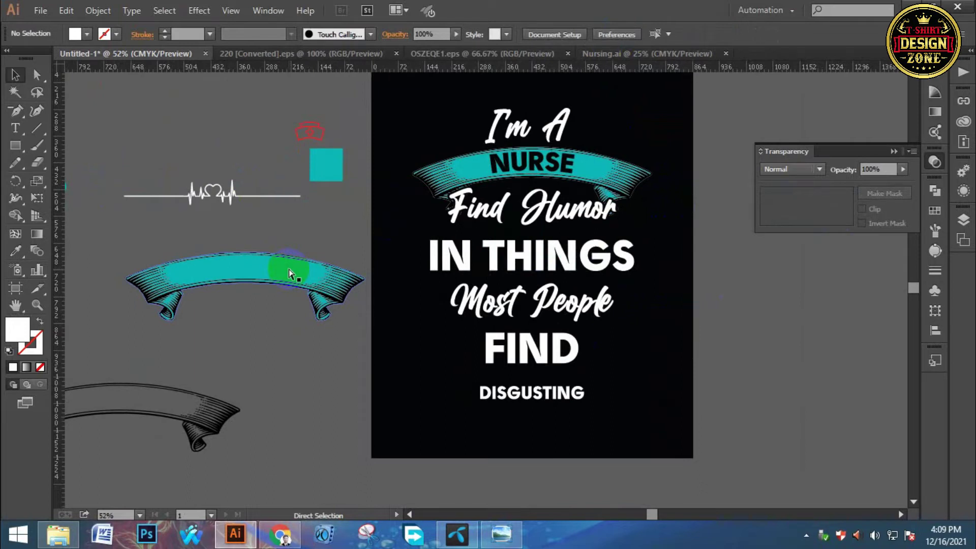
pyautogui.moveTo(694, 172); pyautogui.dragTo(651, 172)
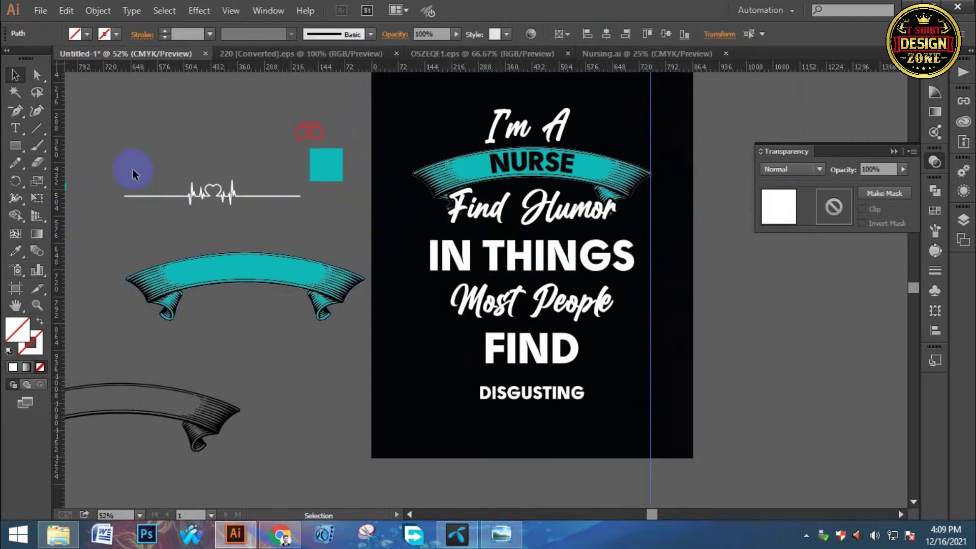
pyautogui.moveTo(168, 190); pyautogui.dragTo(411, 199)
pyautogui.hotkey('ctrl', 'space')
pyautogui.click(506, 257)
pyautogui.click(569, 273)
pyautogui.click(529, 278)
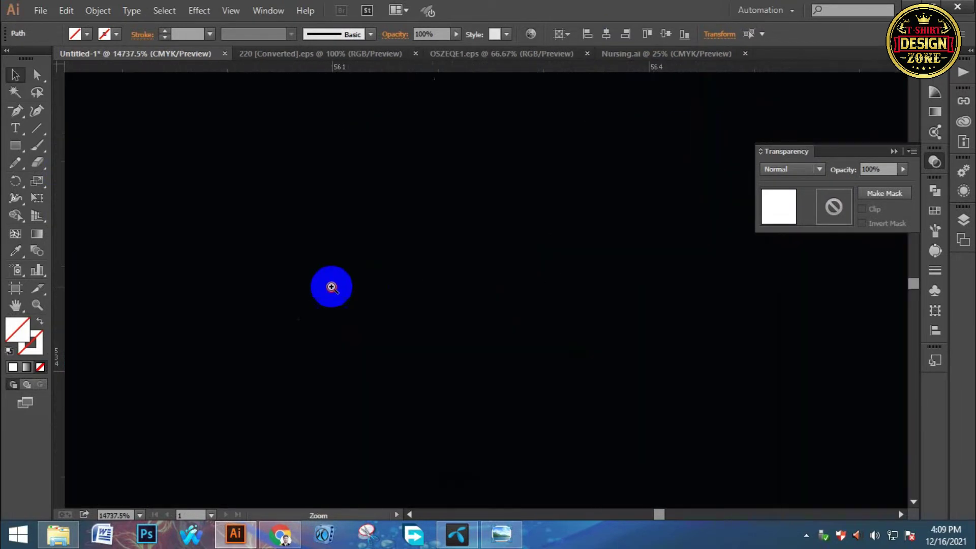
pyautogui.hotkey('ctrl', '0')
# Align the left vertical guide precisely with the left tip of the "NURSE" ribbon.
pyautogui.hotkey('ctrl', 'space')
pyautogui.click(413, 254)
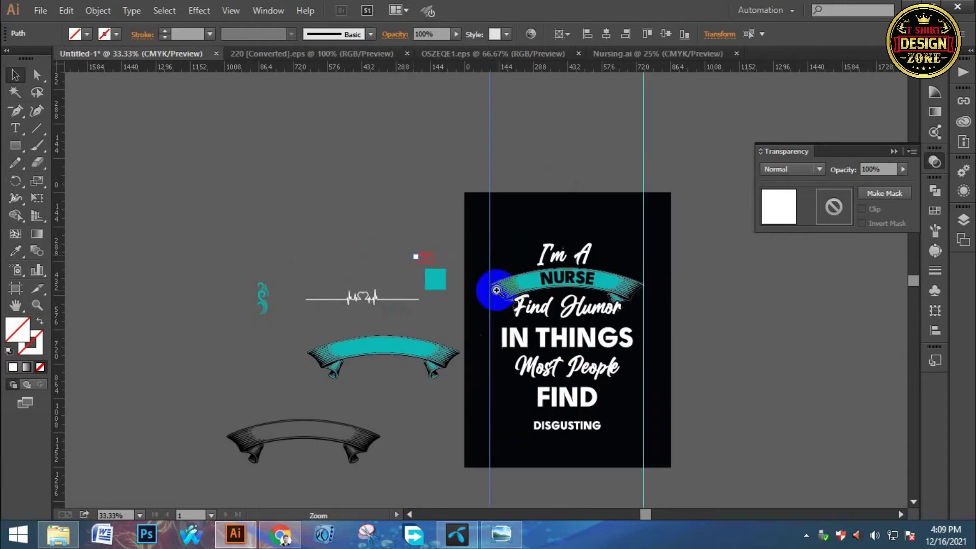
pyautogui.click(497, 305)
pyautogui.click(499, 312)
pyautogui.click(499, 313)
pyautogui.click(497, 310)
pyautogui.click(449, 277)
pyautogui.press('space')
pyautogui.moveTo(382, 275); pyautogui.dragTo(339, 317)
pyautogui.click(385, 148)
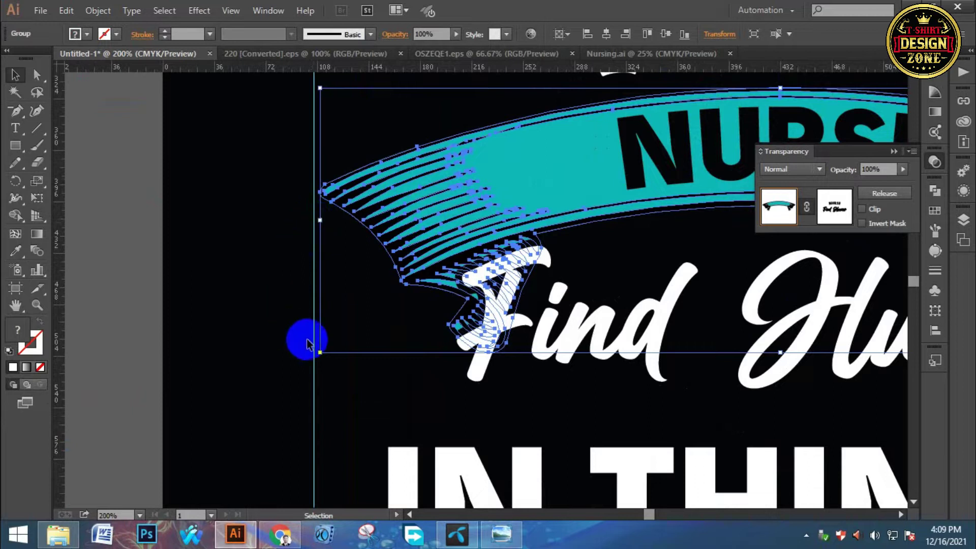
pyautogui.moveTo(314, 338); pyautogui.dragTo(320, 304)
# Align the right vertical guide precisely with the right tip of the "NURSE" ribbon.
pyautogui.moveTo(550, 280); pyautogui.dragTo(484, 261)
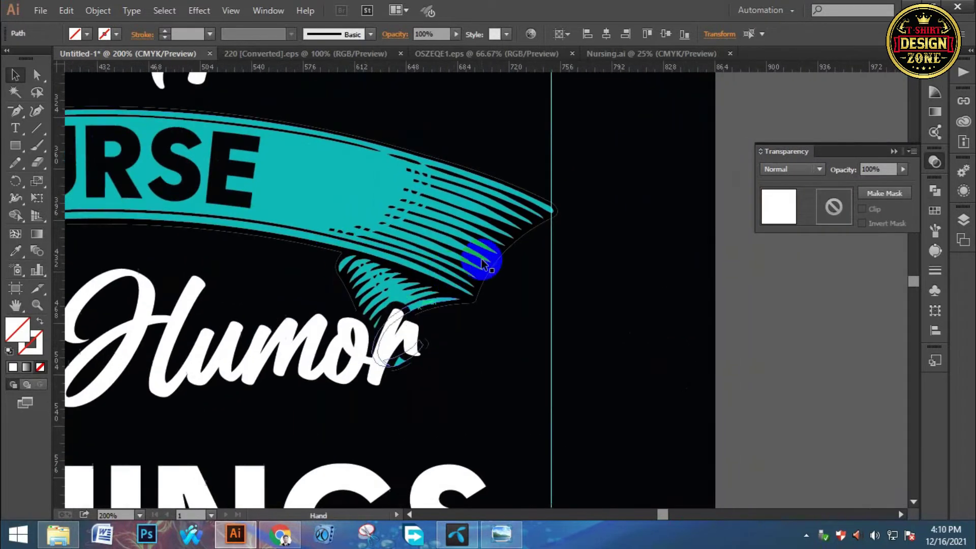
pyautogui.click(509, 228)
pyautogui.moveTo(549, 161); pyautogui.dragTo(557, 162)
# Enlarge "IN THINGS" proportionally from its centre so it nearly fills the width between the two guides.
pyautogui.moveTo(270, 392); pyautogui.dragTo(669, 238)
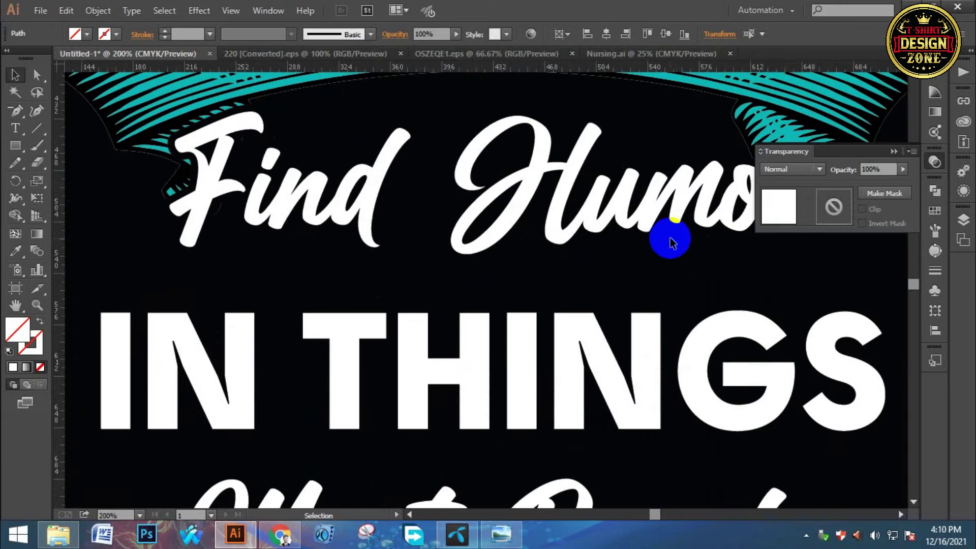
pyautogui.hotkey('ctrl', '-')
pyautogui.moveTo(638, 229); pyautogui.dragTo(599, 109)
pyautogui.moveTo(700, 236); pyautogui.dragTo(627, 229)
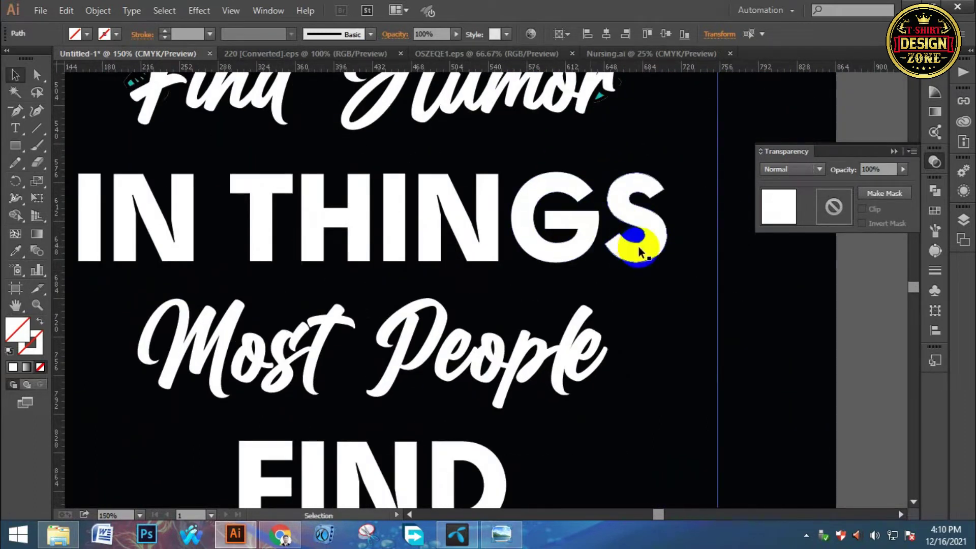
pyautogui.click(638, 246)
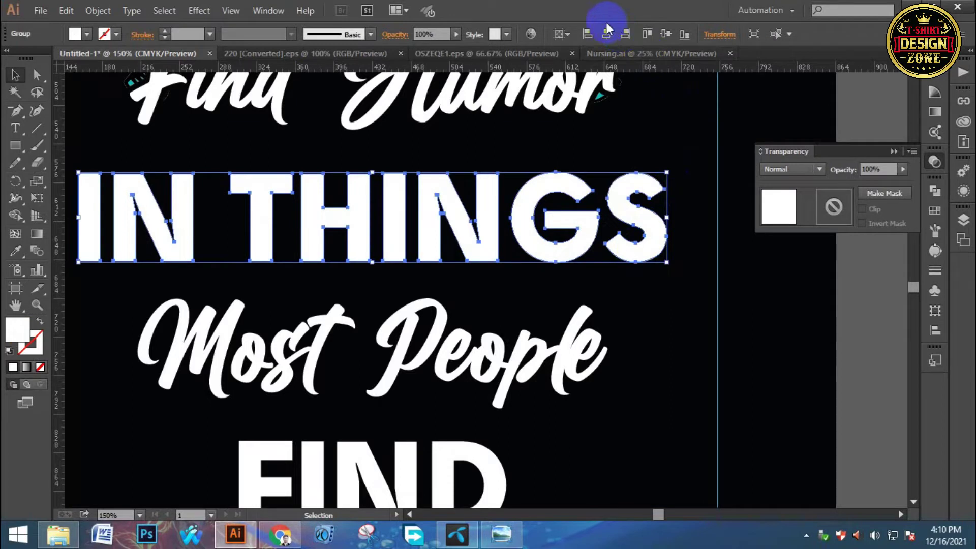
pyautogui.moveTo(669, 263); pyautogui.dragTo(693, 277)
pyautogui.click(675, 328)
# Place a copy of the white heartbeat line over "IN THINGS", keeping the original beside the artboard.
pyautogui.hotkey('ctrl', '0')
pyautogui.moveTo(564, 331); pyautogui.dragTo(554, 303)
pyautogui.moveTo(166, 216); pyautogui.dragTo(480, 268)
pyautogui.press('Delete')
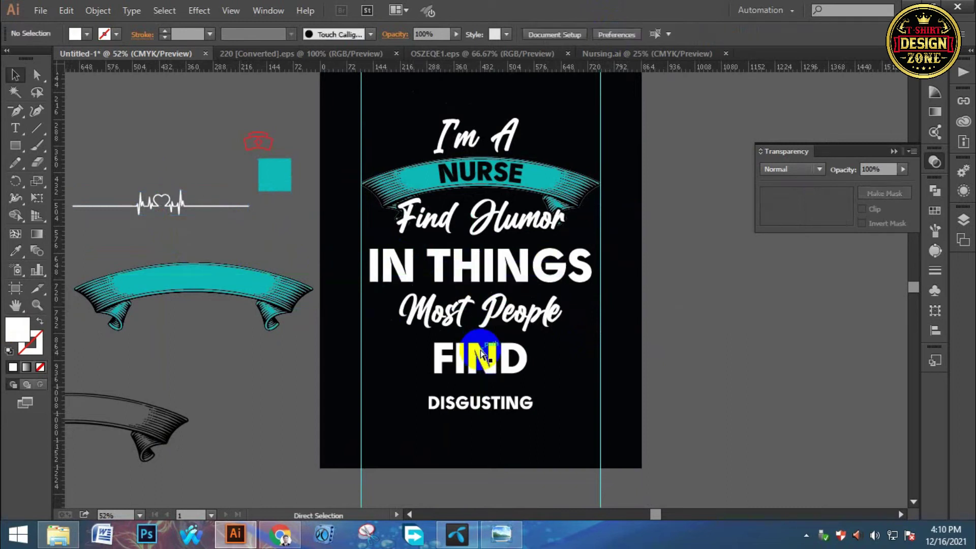
pyautogui.hotkey('ctrl', 'z')
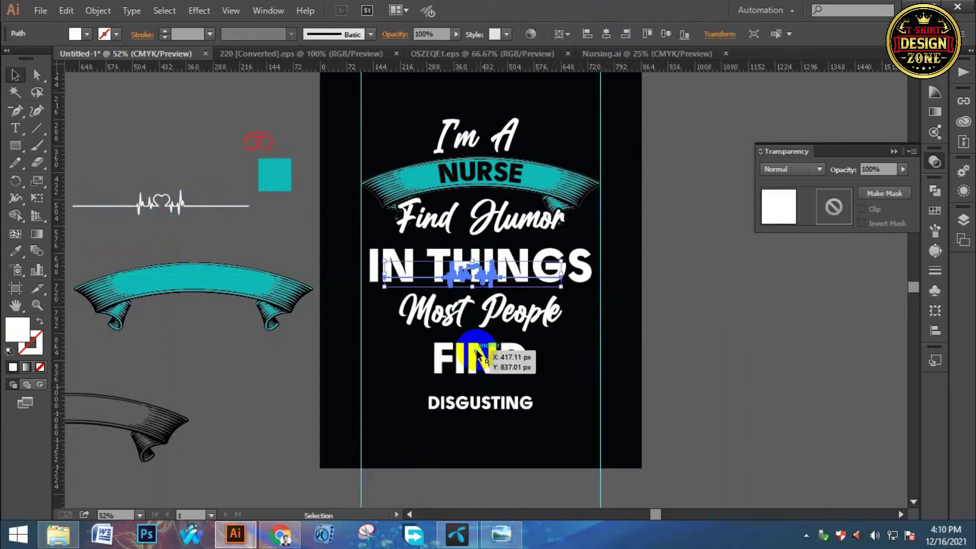
# Recolour the heartbeat copy on "IN THINGS" with the ribbon's teal using the Eyedropper, and deselect it.
pyautogui.press('i')
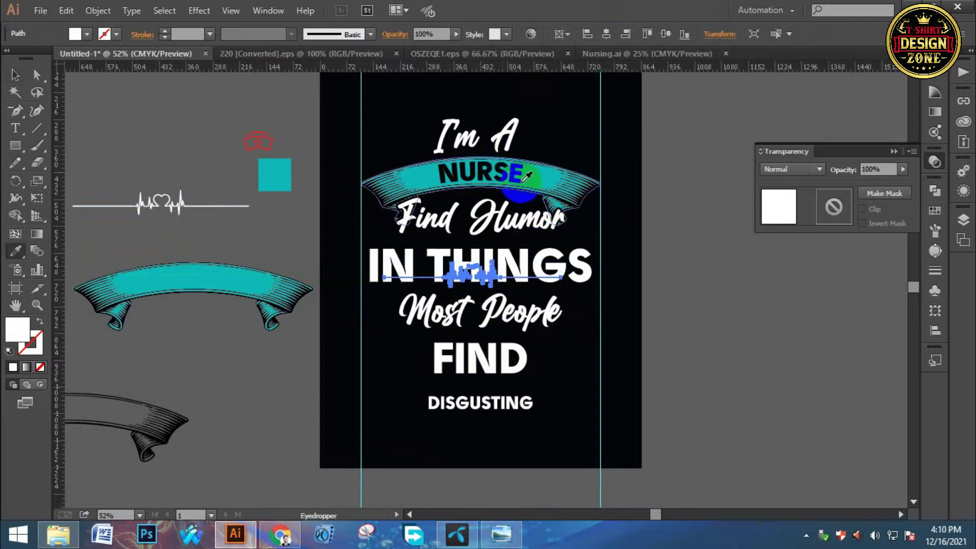
pyautogui.click(12, 76)
pyautogui.click(203, 153)
pyautogui.hotkey('ctrl', '1')
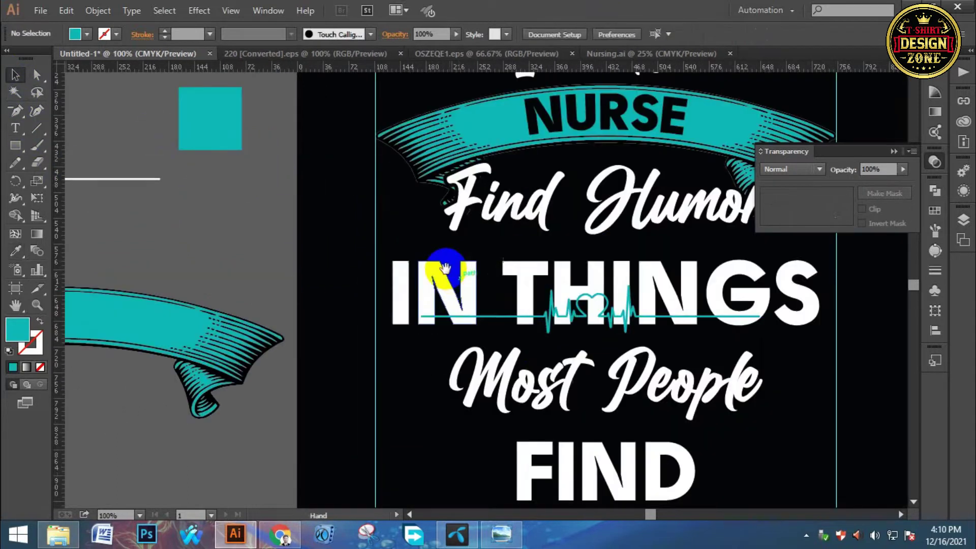
# Centre the teal heartbeat line horizontally and vertically with the "IN THINGS" lettering.
pyautogui.moveTo(444, 267); pyautogui.dragTo(432, 258)
pyautogui.click(490, 306)
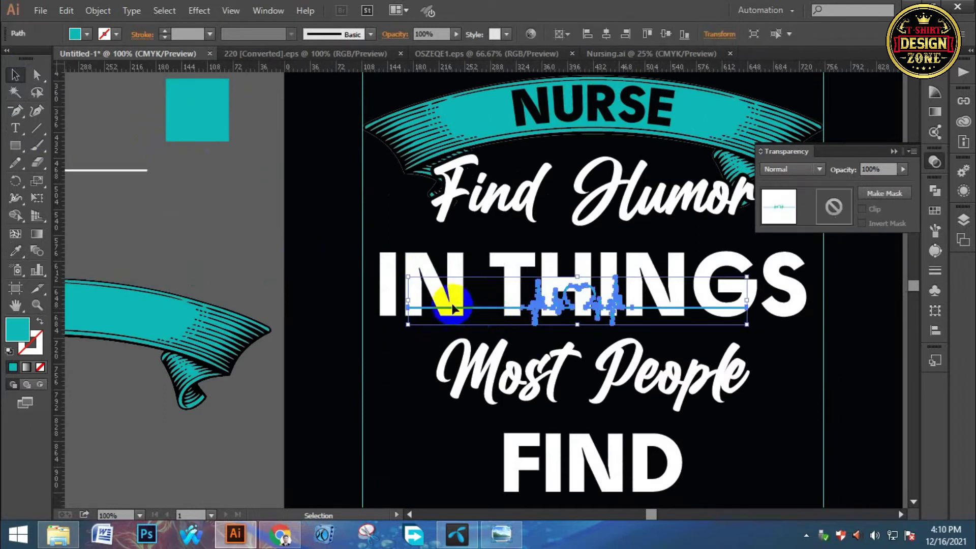
pyautogui.keyDown('shift'); pyautogui.click(410, 260); pyautogui.keyUp('shift')
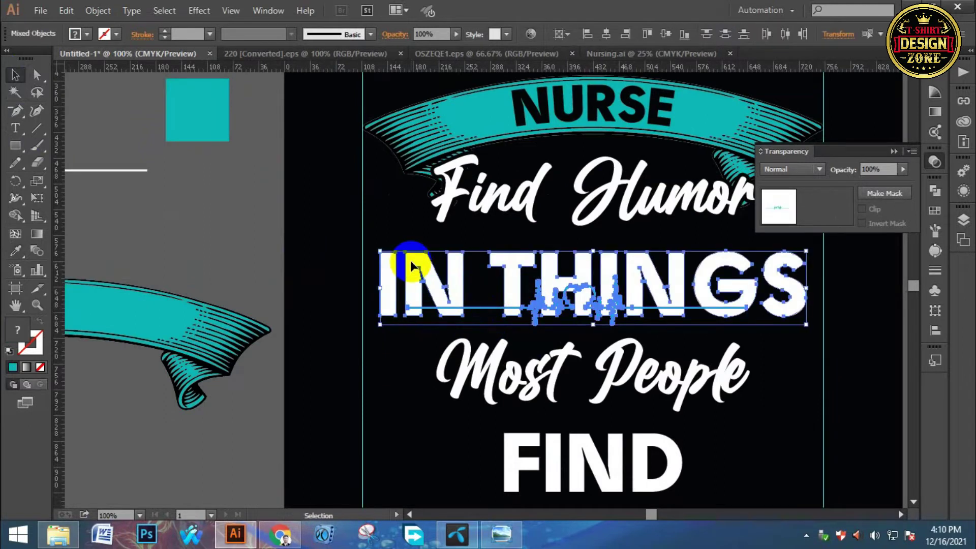
pyautogui.click(603, 38)
pyautogui.click(723, 36)
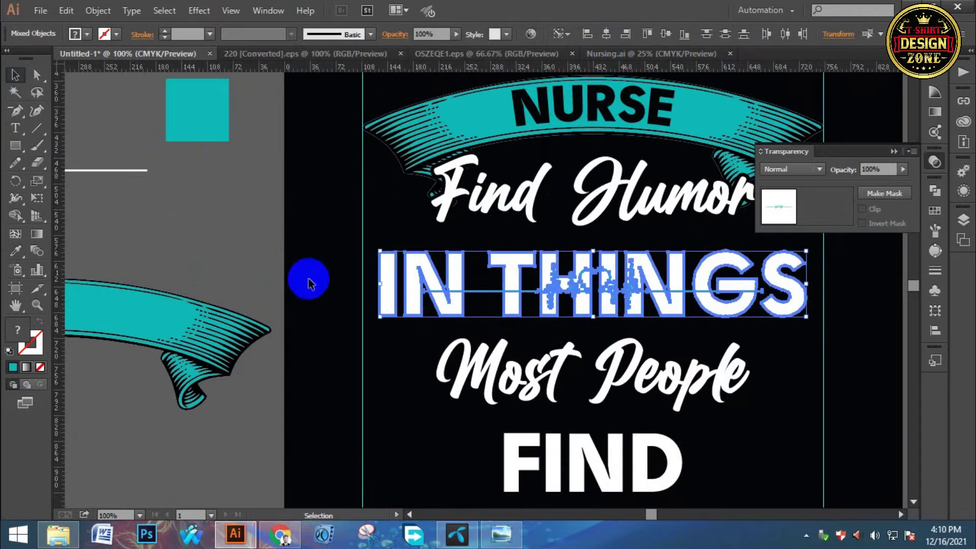
# Enlarge the teal heartbeat line from its centre so its ends reach the two vertical guides.
pyautogui.click(278, 250)
pyautogui.press('a')
pyautogui.keyDown('ctrl'); pyautogui.click(535, 318); pyautogui.keyUp('ctrl')
pyautogui.keyDown('ctrl'); pyautogui.click(535, 318); pyautogui.keyUp('ctrl')
pyautogui.moveTo(491, 282); pyautogui.dragTo(153, 291)
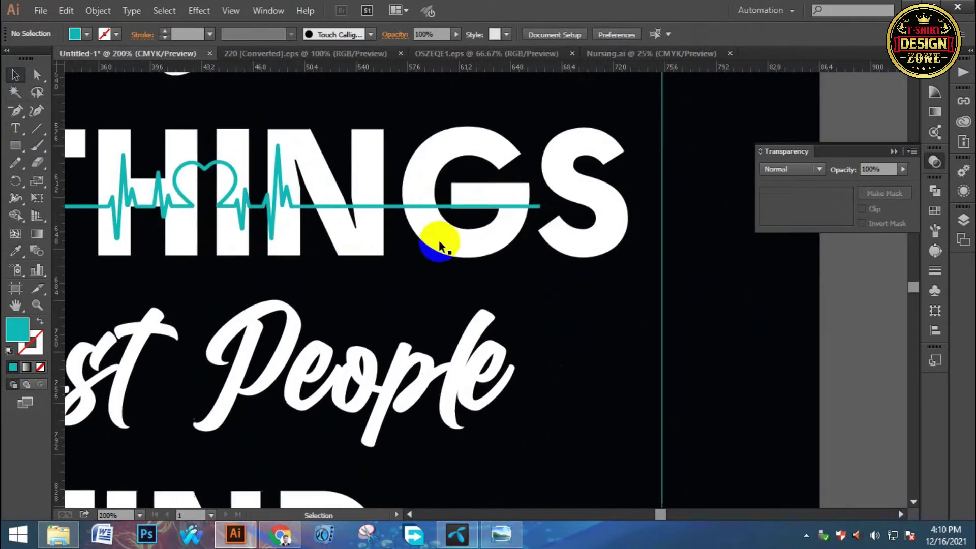
pyautogui.click(540, 208)
pyautogui.moveTo(544, 244); pyautogui.dragTo(661, 274)
# Scale the teal heartbeat line from its centre so its ends meet the vertical guides exactly, and deselect it.
pyautogui.click(644, 276)
pyautogui.scroll(15, 505, 236)
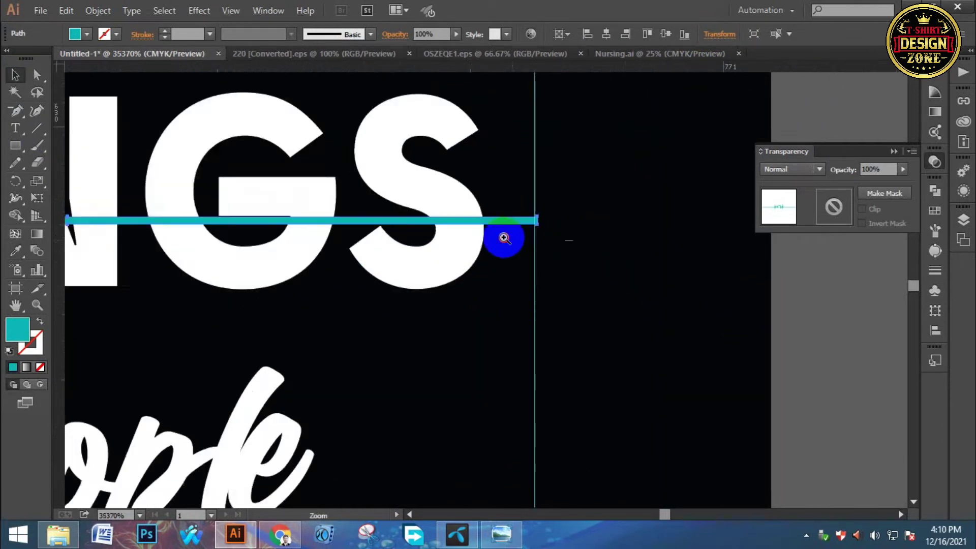
pyautogui.scroll(-20, 505, 239)
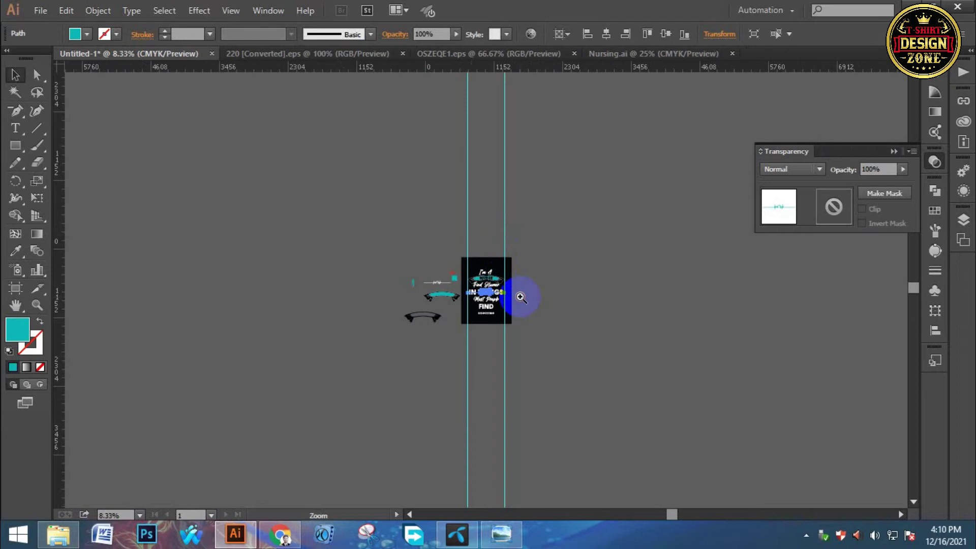
pyautogui.click(471, 323)
pyautogui.click(481, 232)
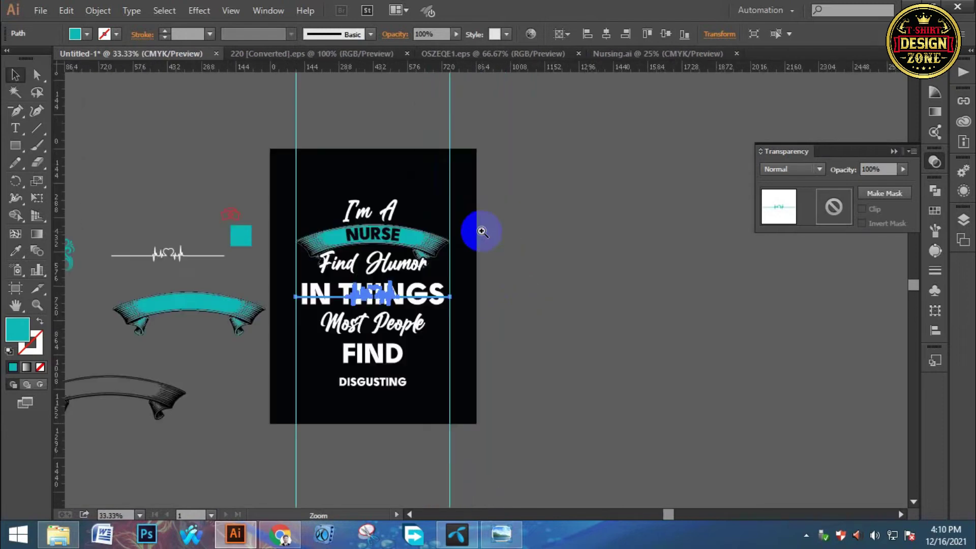
pyautogui.click(482, 233)
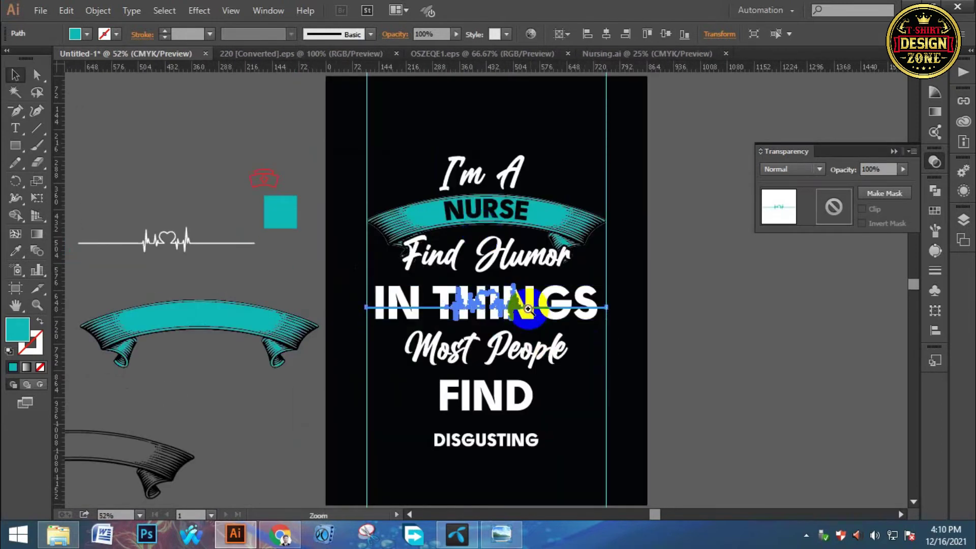
pyautogui.click(524, 308)
pyautogui.click(522, 308)
pyautogui.click(488, 235)
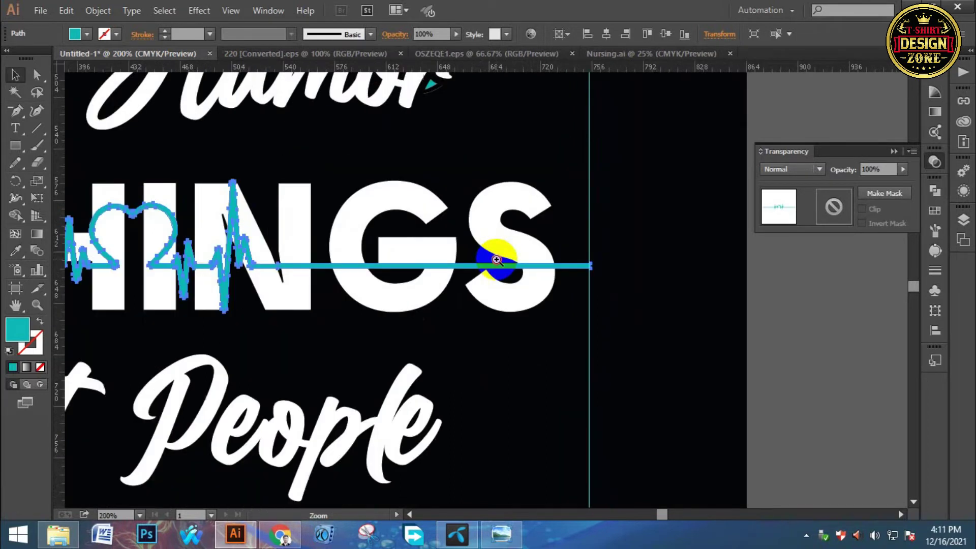
pyautogui.click(499, 258)
pyautogui.click(584, 277)
pyautogui.click(628, 272)
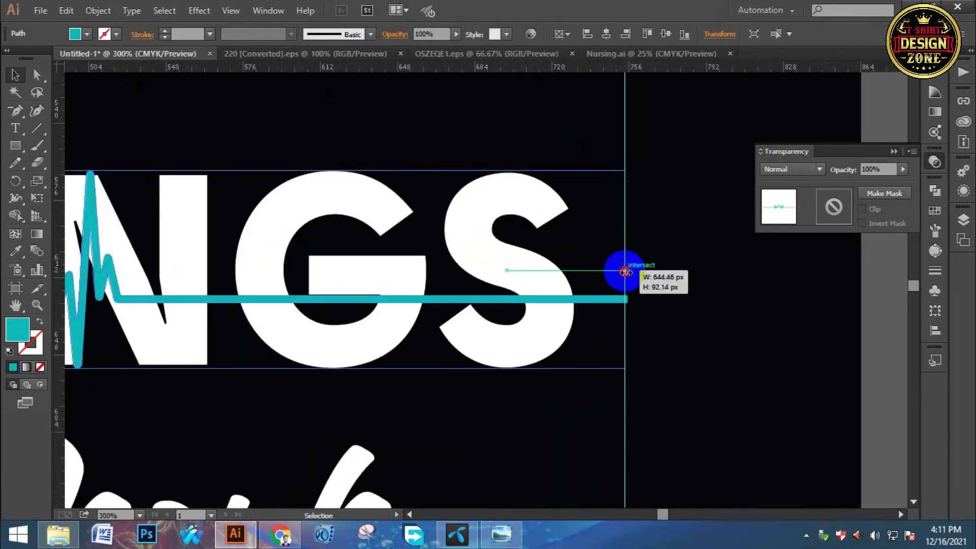
pyautogui.click(747, 274)
pyautogui.hotkey('ctrl', '0')
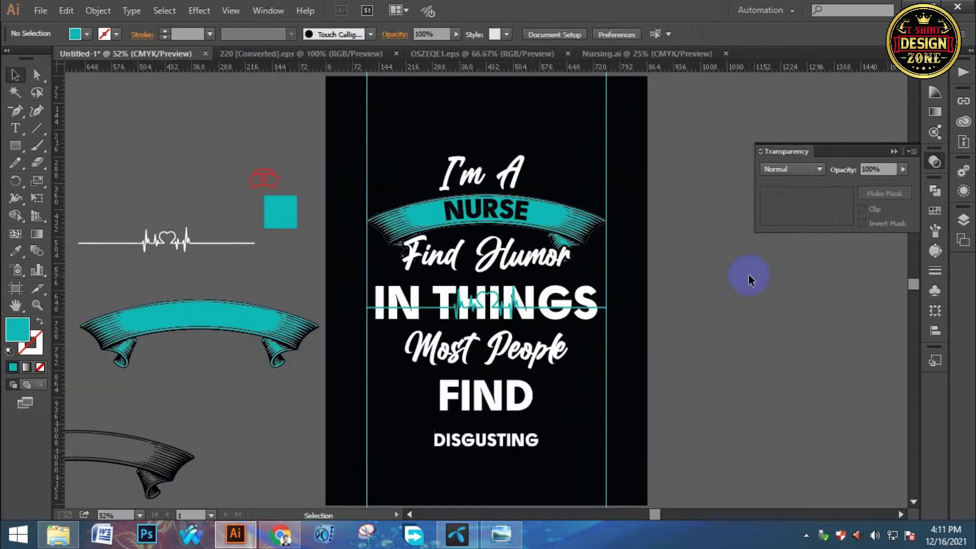
# Shrink the teal heartbeat line from its centre so it spans the width of the "IN THINGS" lettering.
pyautogui.press('z')
pyautogui.click(416, 293)
pyautogui.click(544, 241)
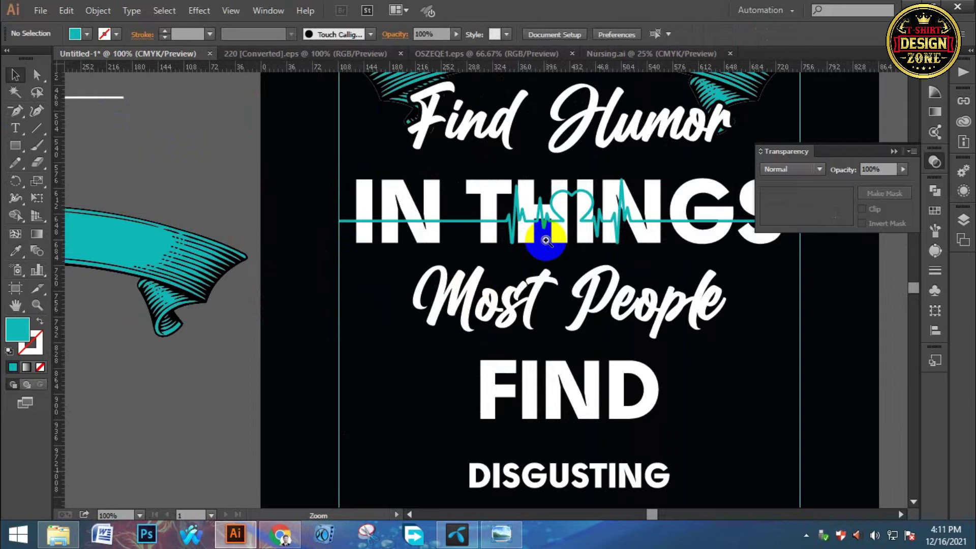
pyautogui.click(545, 240)
pyautogui.click(325, 261)
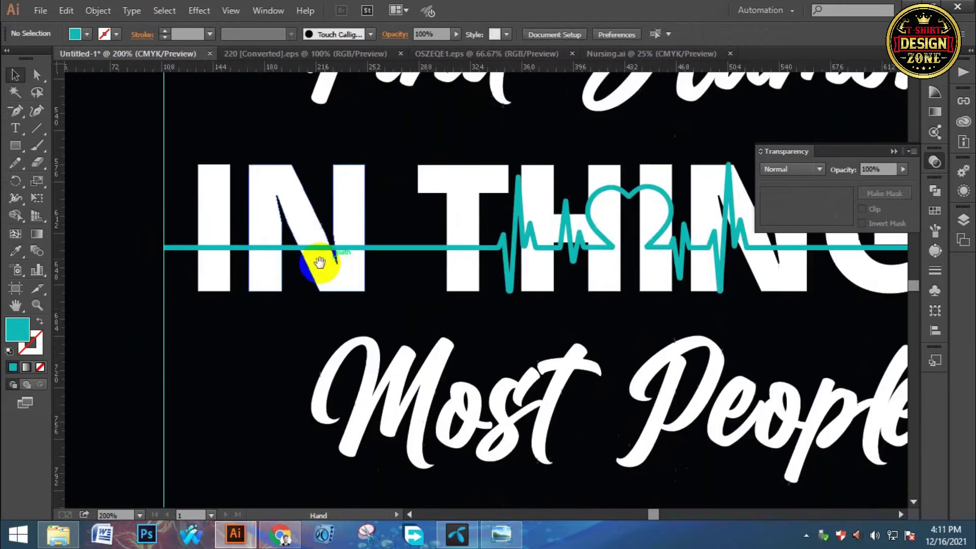
pyautogui.press('v')
pyautogui.click(379, 249)
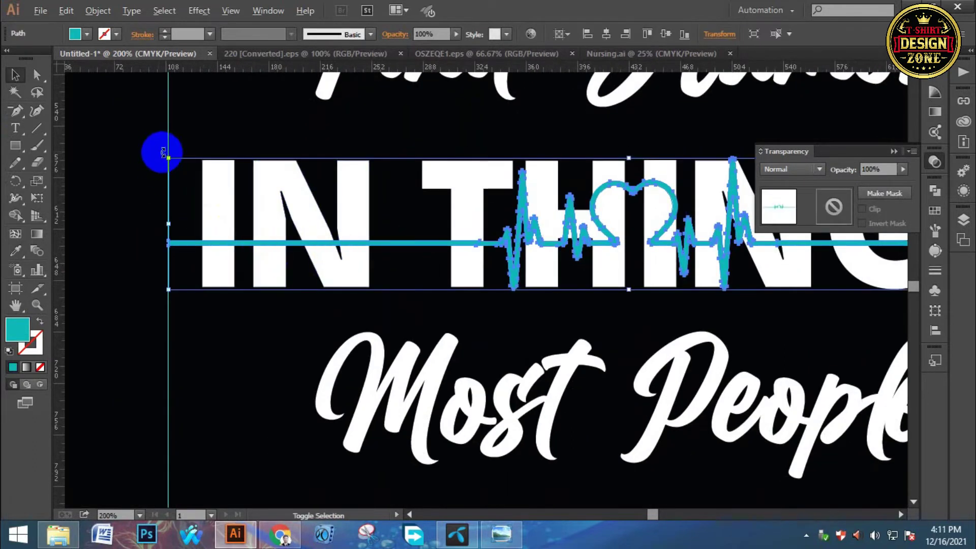
pyautogui.moveTo(169, 158)
pyautogui.mouseDown()
pyautogui.moveTo(183, 155)
pyautogui.moveTo(186, 183)
pyautogui.moveTo(203, 160)
pyautogui.mouseUp()
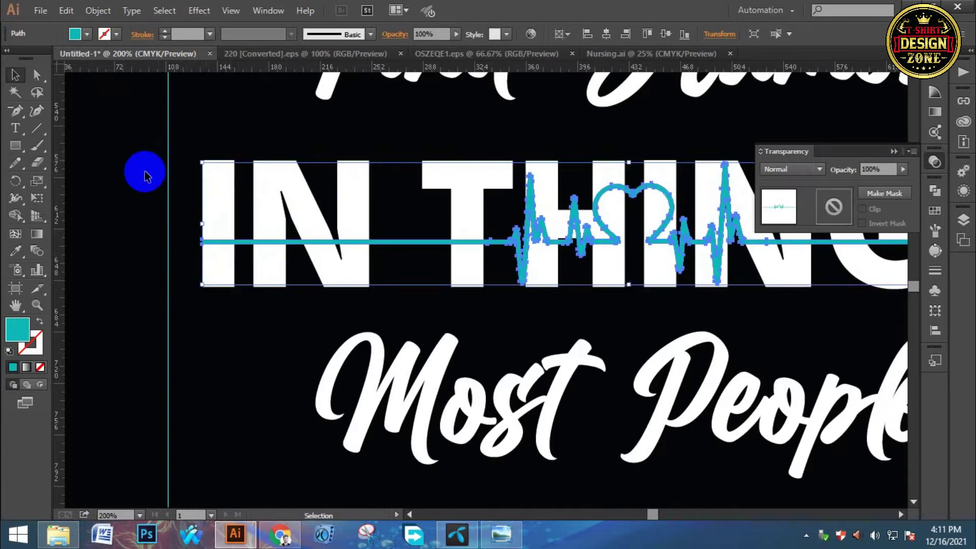
pyautogui.click(135, 168)
pyautogui.hotkey('ctrl', '0')
pyautogui.moveTo(346, 286); pyautogui.dragTo(339, 284)
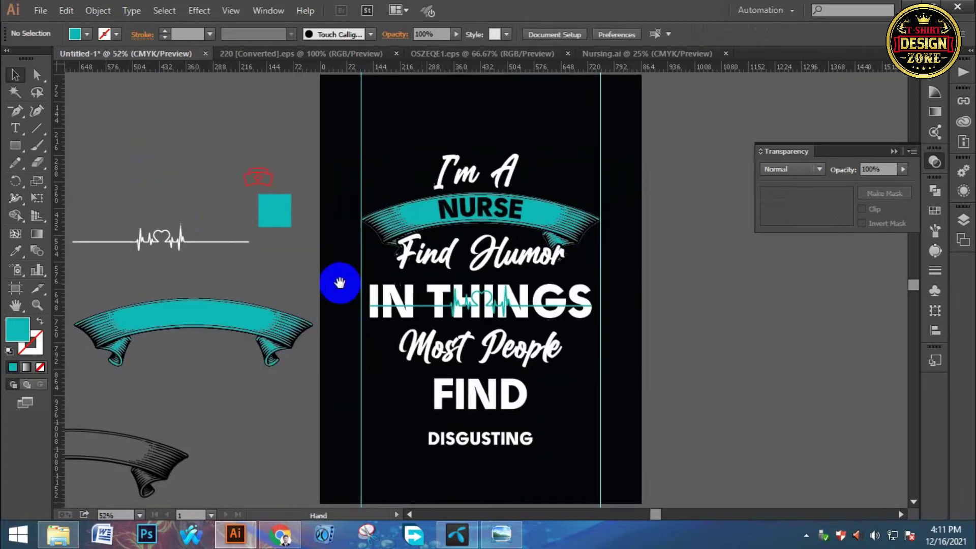
pyautogui.click(434, 325)
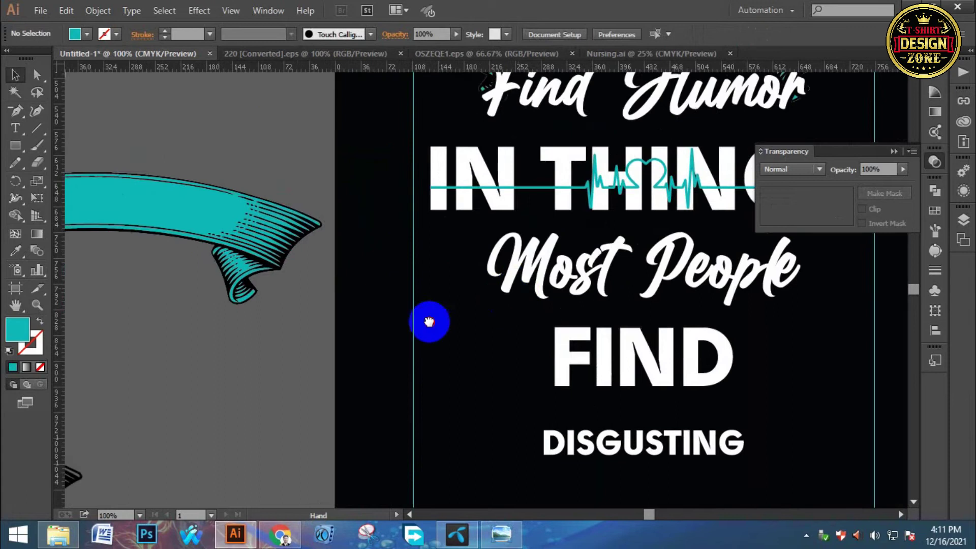
pyautogui.click(412, 311)
pyautogui.moveTo(320, 185); pyautogui.dragTo(360, 272)
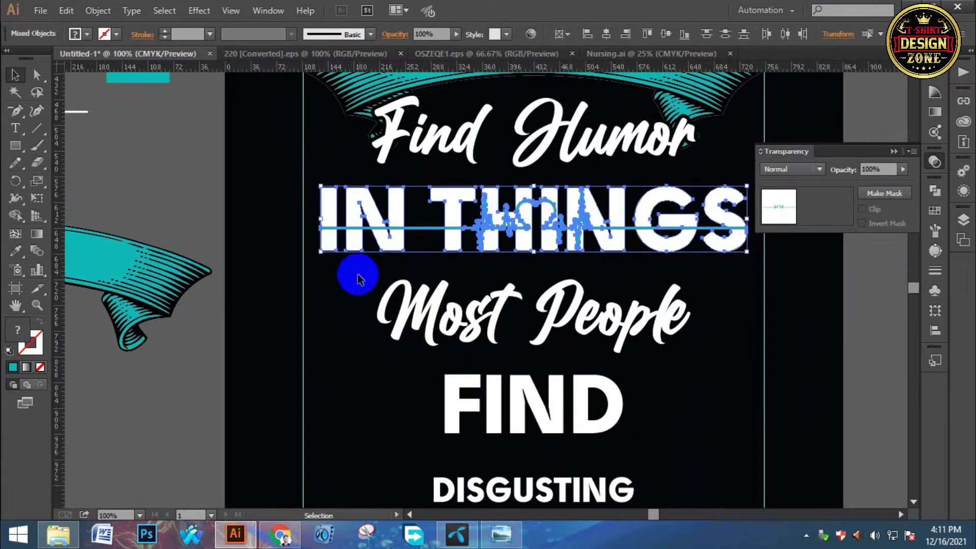
pyautogui.click(373, 345)
# Place a copy of the spare teal ribbon over the lower artboard and flip the copy upside down.
pyautogui.hotkey('ctrl', '0')
pyautogui.moveTo(397, 363); pyautogui.dragTo(416, 275)
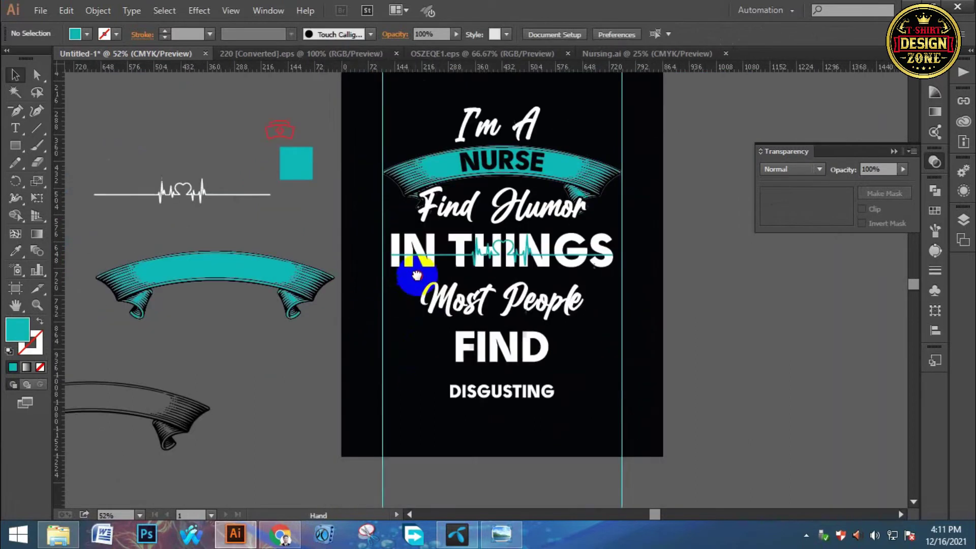
pyautogui.moveTo(292, 244); pyautogui.dragTo(508, 295)
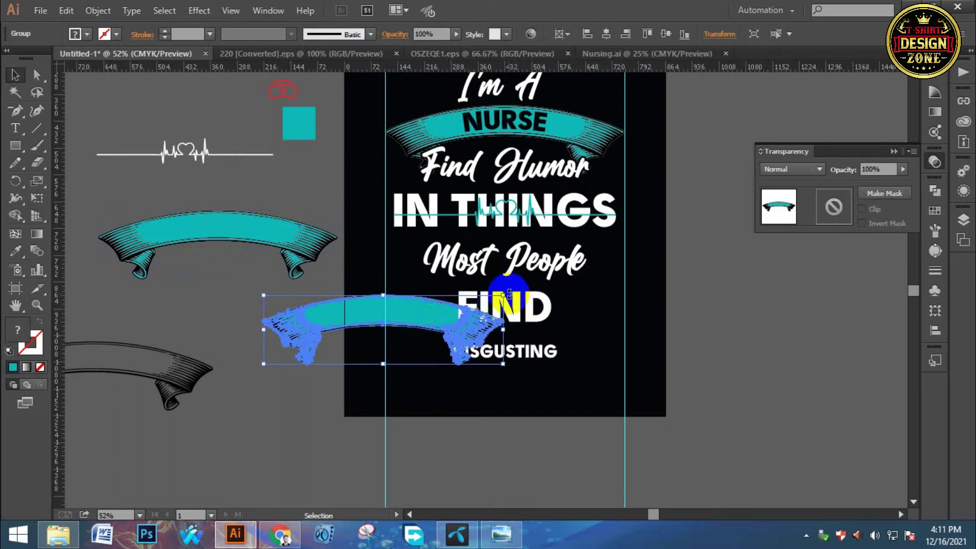
pyautogui.moveTo(509, 293); pyautogui.dragTo(276, 347)
pyautogui.moveTo(419, 276); pyautogui.dragTo(420, 276)
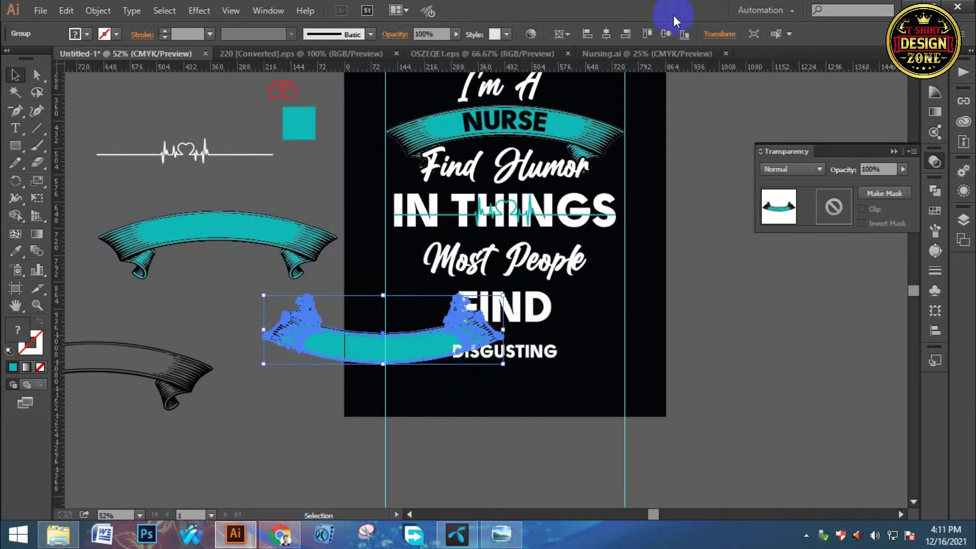
# Centre the flipped ribbon horizontally on the artboard and nudge it straight up until it sits behind "FIND".
pyautogui.click(606, 34)
pyautogui.click(550, 394)
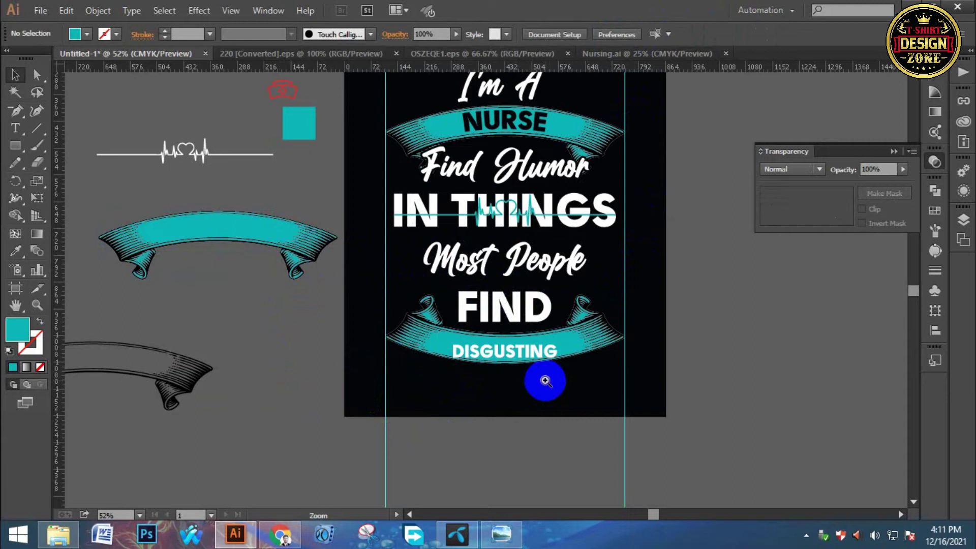
pyautogui.keyDown('ctrl'); pyautogui.click(544, 380); pyautogui.keyUp('ctrl')
pyautogui.moveTo(566, 325); pyautogui.dragTo(548, 371)
pyautogui.click(522, 269)
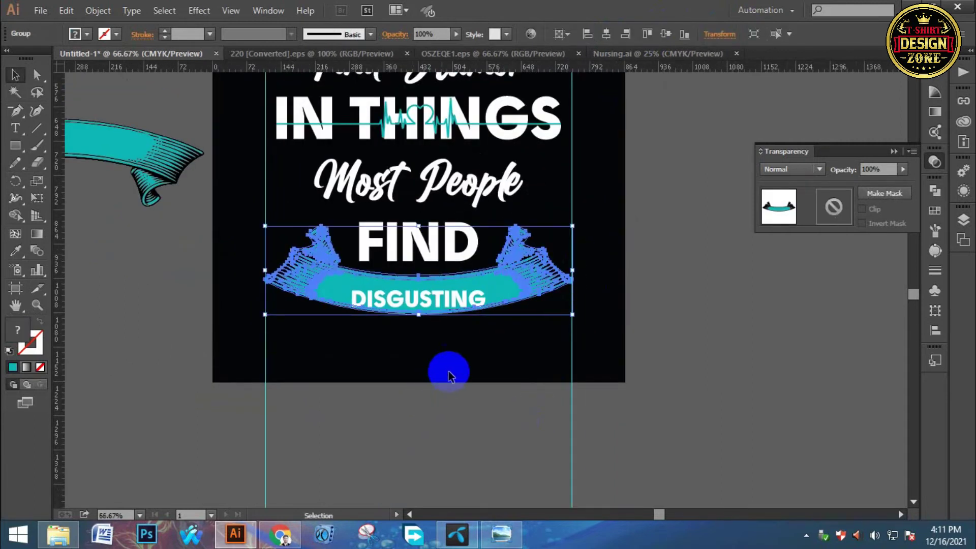
pyautogui.press('Up')
pyautogui.press('Up')
pyautogui.press('Up')
pyautogui.press('Up')
pyautogui.press('Up')
pyautogui.press('Up')
pyautogui.press('Up')
pyautogui.press('Up')
pyautogui.press('Up')
pyautogui.press('Up')
pyautogui.press('Up')
pyautogui.press('Up')
pyautogui.press('Up')
pyautogui.press('Up')
pyautogui.press('Up')
pyautogui.press('Up')
pyautogui.press('Up')
pyautogui.press('Up')
pyautogui.press('Up')
pyautogui.press('Up')
pyautogui.press('Up')
pyautogui.press('Up')
pyautogui.press('Up')
pyautogui.press('Up')
pyautogui.press('Up')
pyautogui.press('Up')
pyautogui.press('Up')
pyautogui.press('Up')
pyautogui.press('Up')
pyautogui.press('Up')
pyautogui.press('Up')
pyautogui.press('Up')
pyautogui.press('Up')
pyautogui.press('Up')
pyautogui.press('Up')
pyautogui.press('Up')
pyautogui.press('Up')
pyautogui.press('Up')
pyautogui.press('Up')
pyautogui.press('Up')
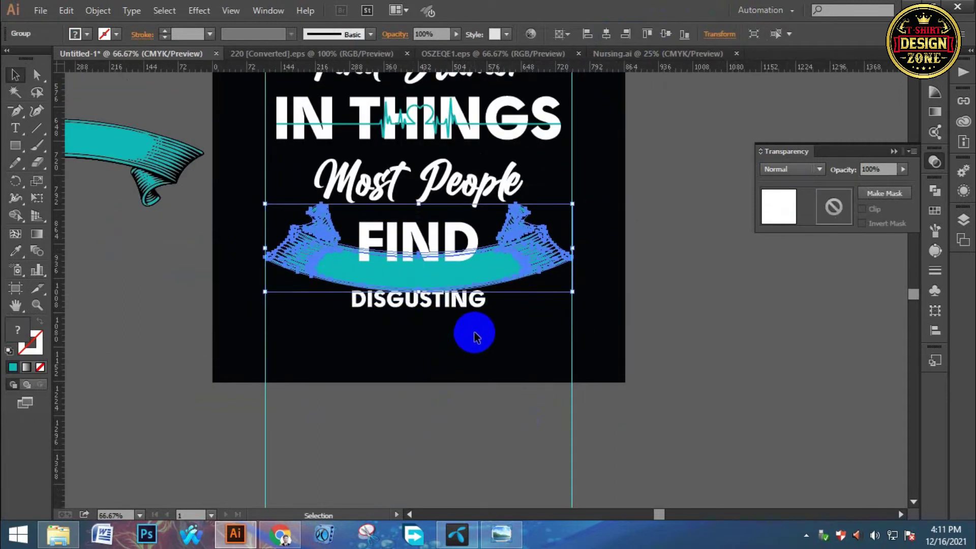
pyautogui.press('Up')
pyautogui.press('Up')
pyautogui.press('Up')
pyautogui.press('Up')
pyautogui.press('Up')
pyautogui.press('Up')
pyautogui.press('Up')
pyautogui.press('Up')
pyautogui.press('Up')
pyautogui.press('Up')
pyautogui.press('Up')
pyautogui.press('Up')
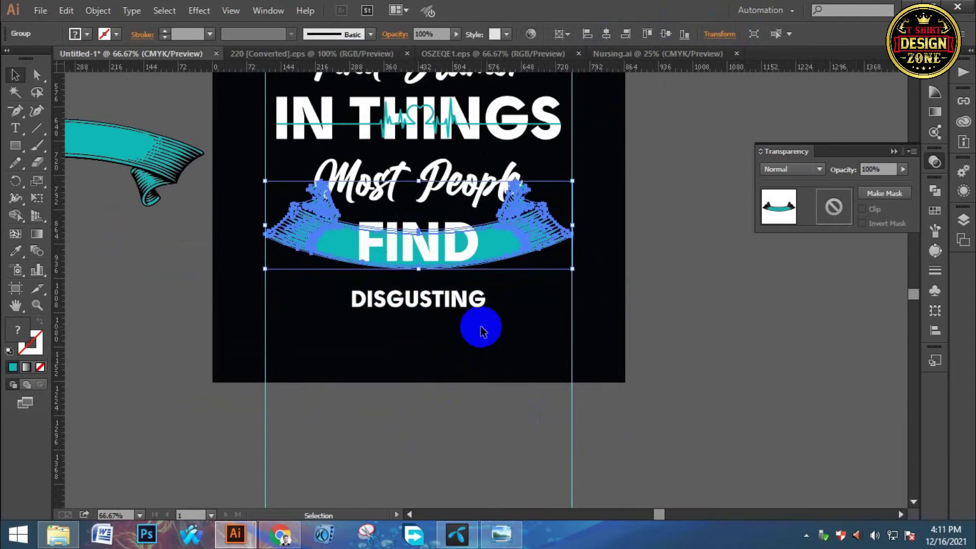
pyautogui.click(467, 362)
# Shrink the "FIND" lettering from its centre to fit inside the lower ribbon, and nudge it down within the band.
pyautogui.keyDown('ctrl'); pyautogui.click(437, 301); pyautogui.keyUp('ctrl')
pyautogui.click(437, 301)
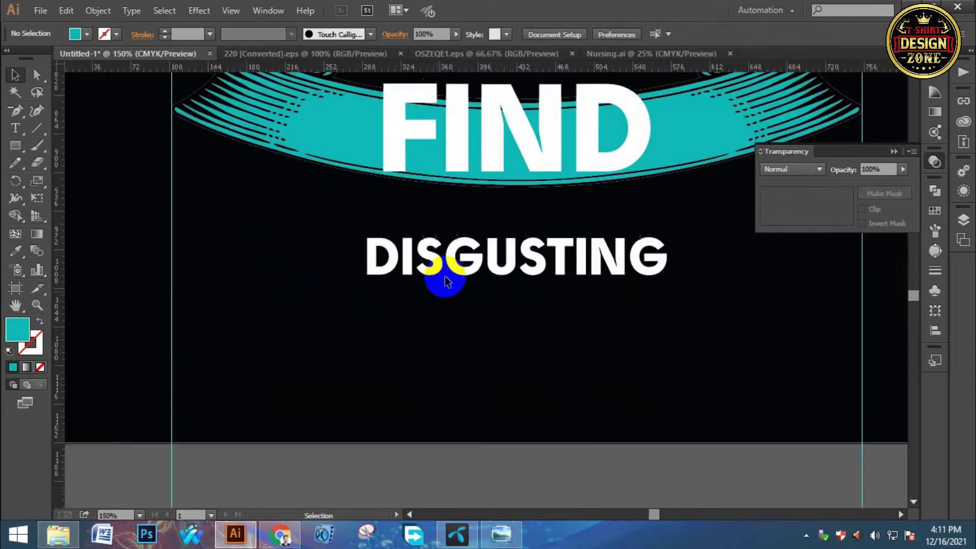
pyautogui.moveTo(444, 276); pyautogui.dragTo(403, 355)
pyautogui.click(416, 298)
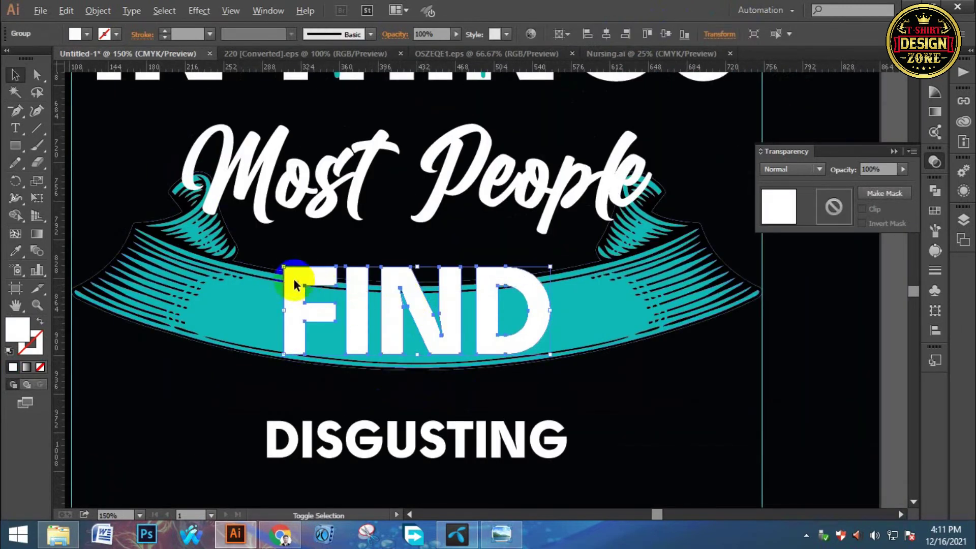
pyautogui.moveTo(282, 268); pyautogui.dragTo(336, 283)
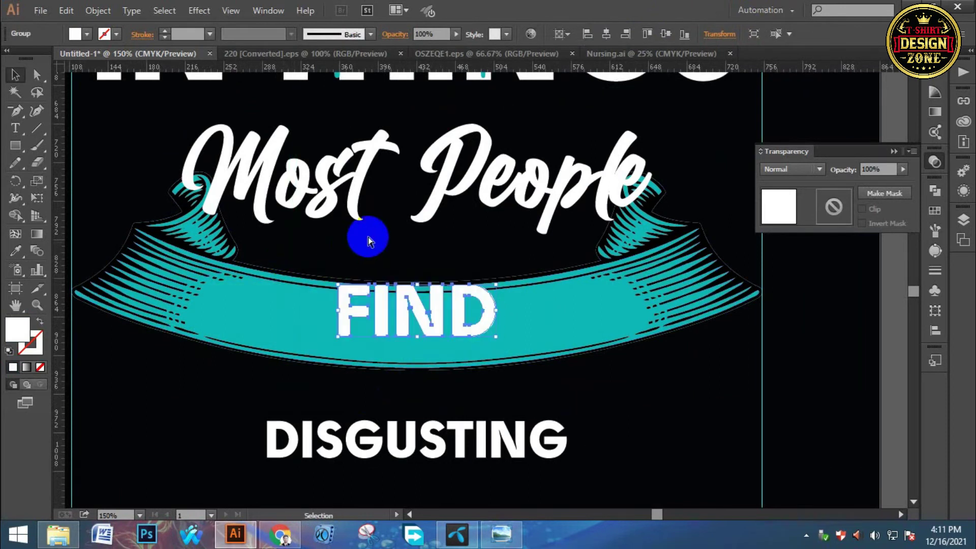
pyautogui.click(366, 239)
pyautogui.click(444, 326)
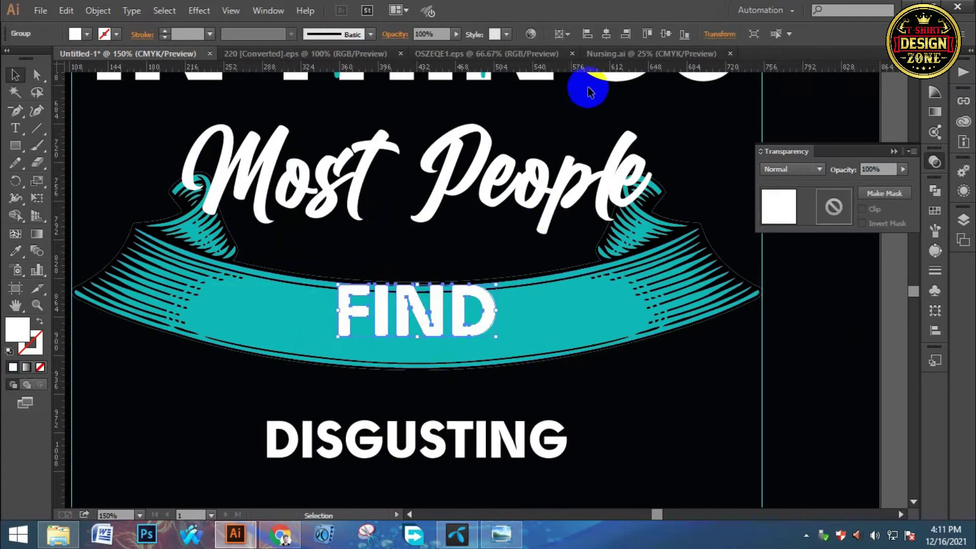
pyautogui.hotkey('shift', 'Down')
pyautogui.hotkey('shift', 'Down')
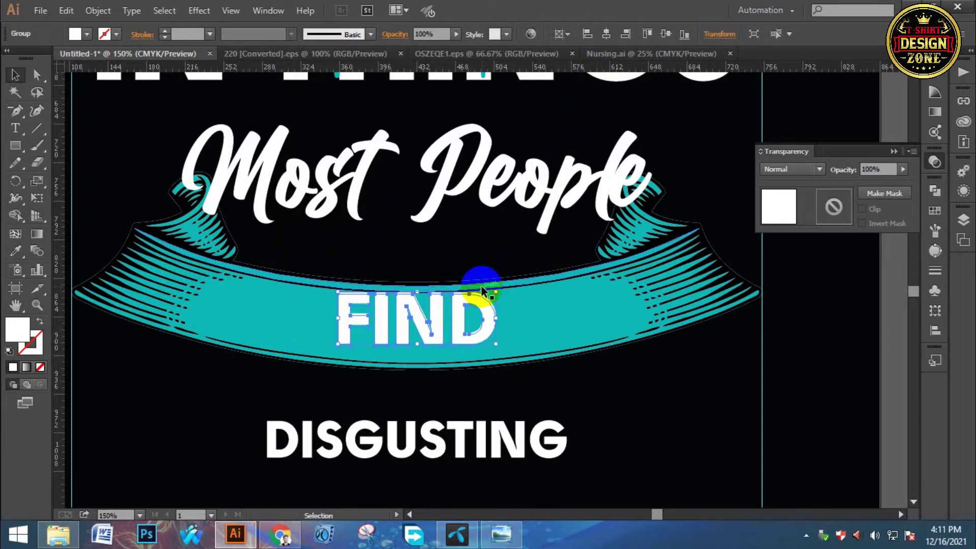
pyautogui.click(449, 249)
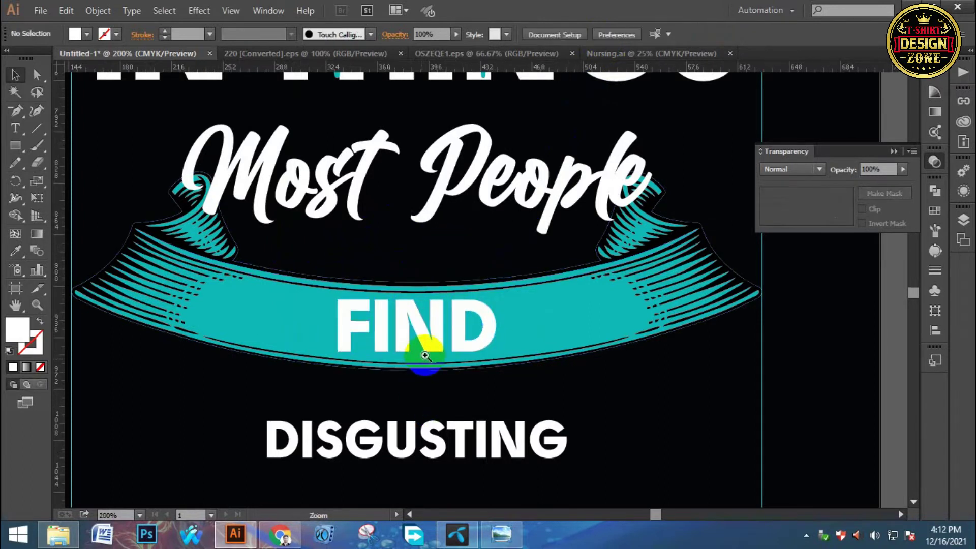
# Enlarge "FIND" from its centre to nearly fill the ribbon band's height, leaving a small margin.
pyautogui.keyDown('ctrl'); pyautogui.click(422, 357); pyautogui.keyUp('ctrl')
pyautogui.keyDown('ctrl'); pyautogui.click(421, 357); pyautogui.keyUp('ctrl')
pyautogui.moveTo(574, 175); pyautogui.dragTo(493, 293)
pyautogui.click(601, 289)
pyautogui.moveTo(640, 299); pyautogui.dragTo(670, 311)
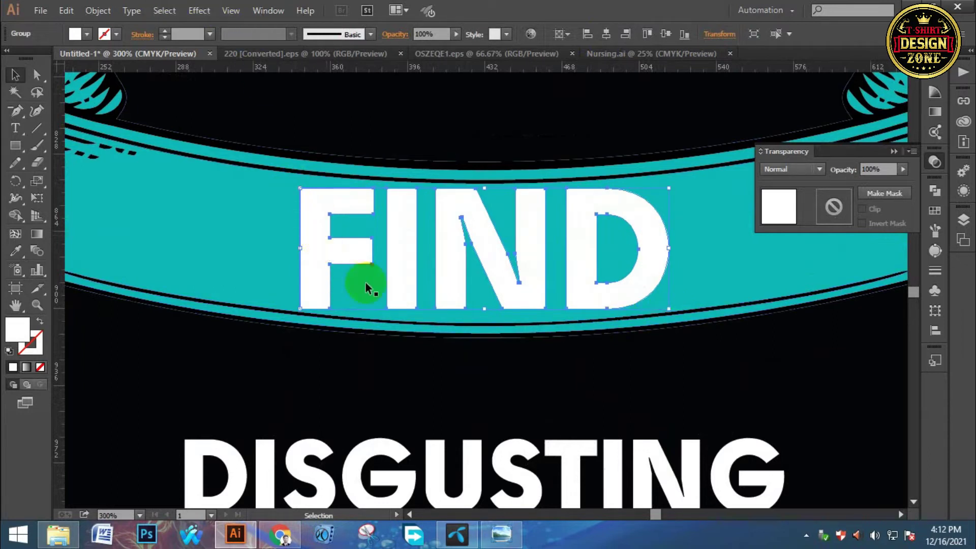
pyautogui.moveTo(301, 190); pyautogui.dragTo(310, 192)
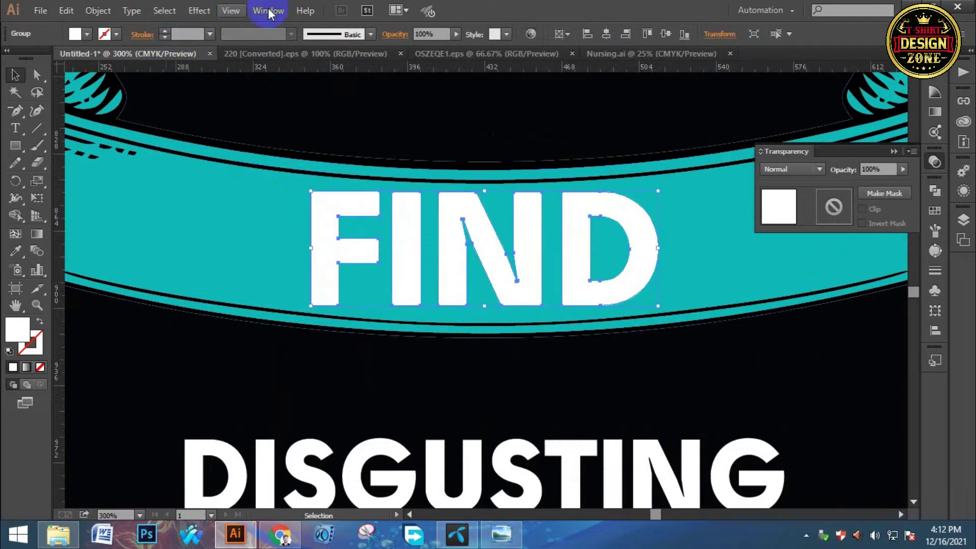
# Apply a horizontal Arc warp with a bend of about -8% to "FIND" so it follows the ribbon's curve.
pyautogui.click(197, 11)
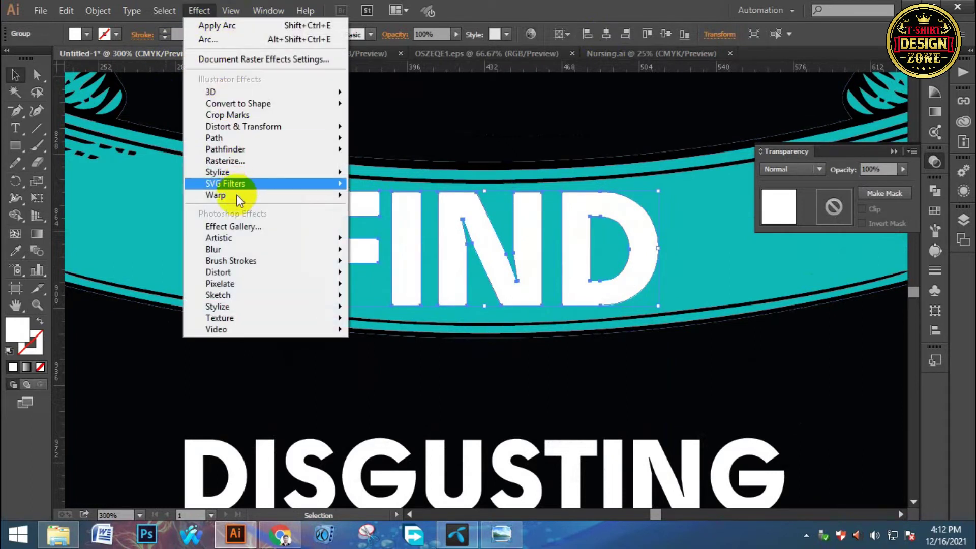
pyautogui.moveTo(265, 195)
pyautogui.click(363, 198)
pyautogui.doubleClick(919, 134)
pyautogui.press('Down')
pyautogui.press('Down')
pyautogui.press('Down')
pyautogui.press('Down')
pyautogui.press('Down')
pyautogui.press('Down')
pyautogui.press('Down')
pyautogui.press('Down')
pyautogui.press('Down')
pyautogui.press('Down')
pyautogui.press('Down')
pyautogui.press('Down')
pyautogui.press('Down')
pyautogui.press('Down')
pyautogui.press('Down')
pyautogui.press('Down')
pyautogui.press('Down')
pyautogui.press('Down')
pyautogui.press('Down')
pyautogui.press('Down')
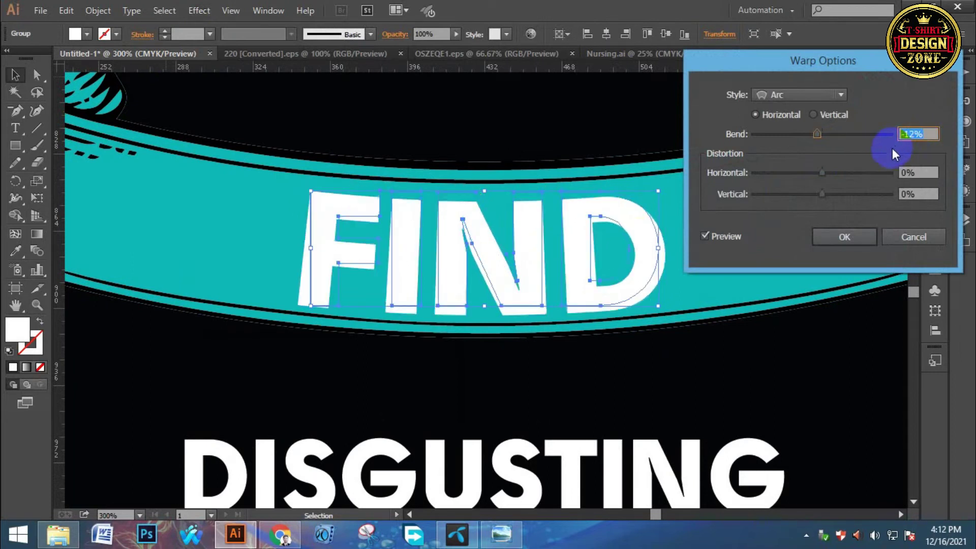
pyautogui.press('Up')
pyautogui.press('Up')
pyautogui.press('Up')
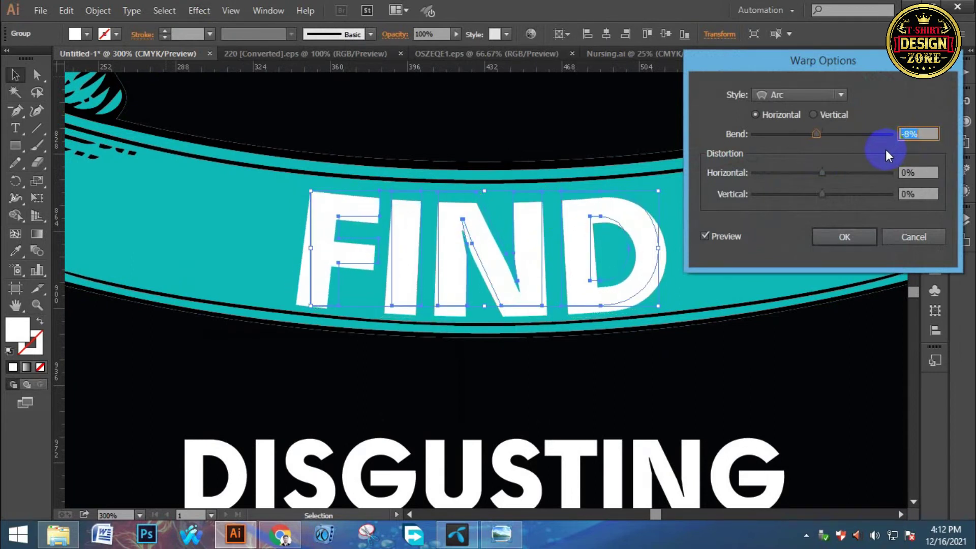
pyautogui.click(844, 237)
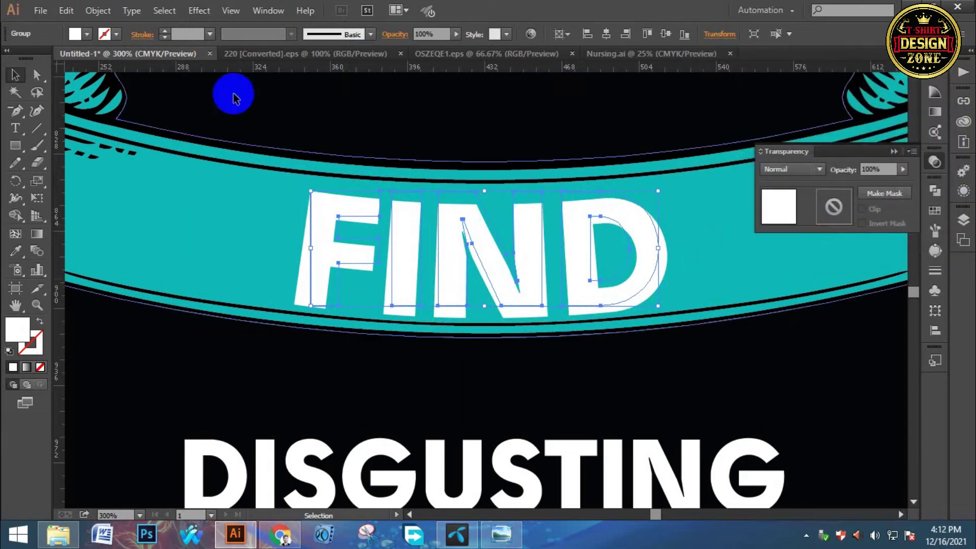
# Expand the appearance of the warped "FIND" lettering and nudge it up within the ribbon.
pyautogui.click(98, 10)
pyautogui.click(132, 178)
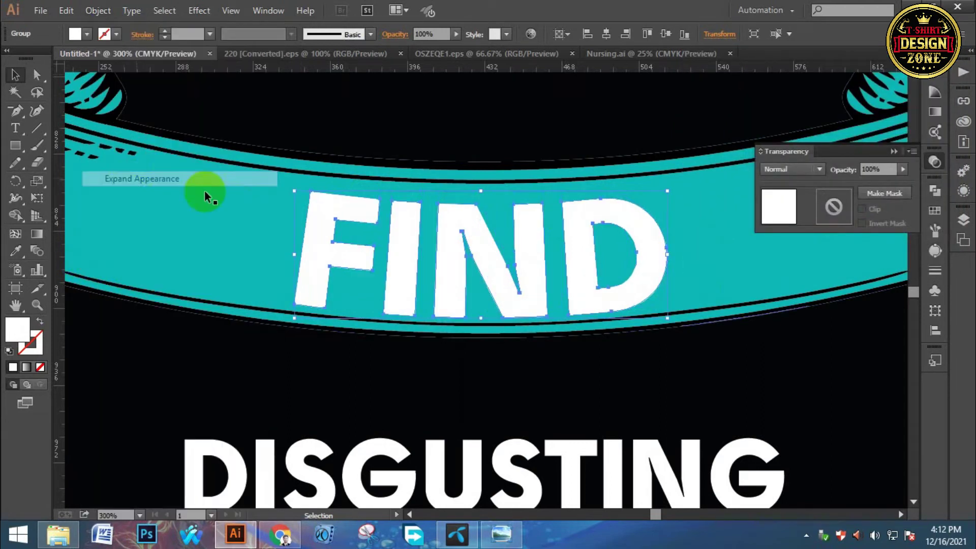
pyautogui.press('Up')
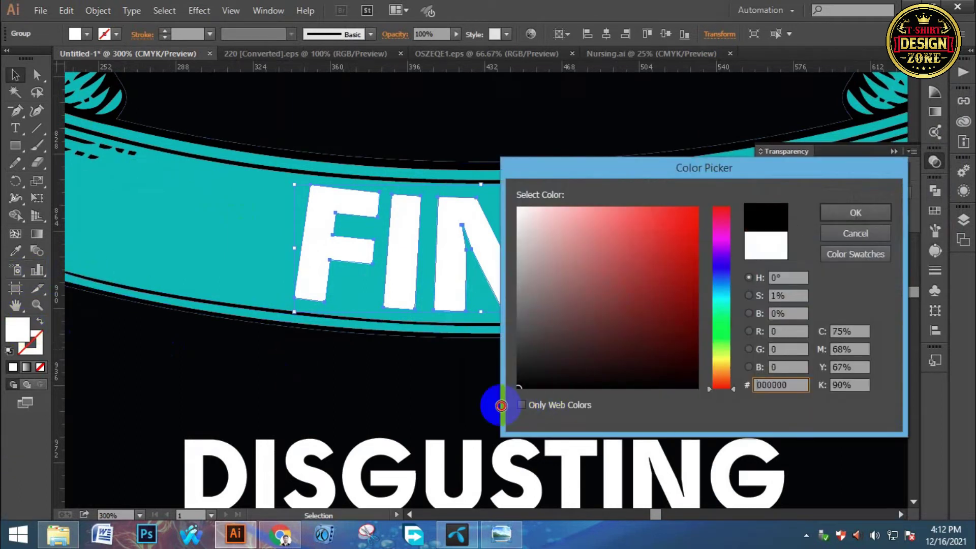
# Fill "FIND" with black (000000) and knock it out of the lower ribbon using an opacity mask with Clip off.
pyautogui.click(851, 213)
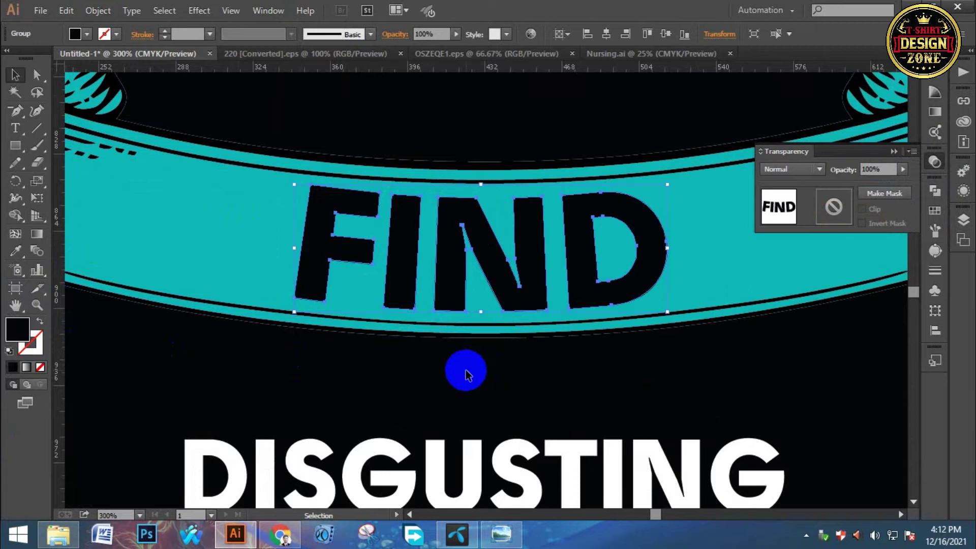
pyautogui.press('Delete')
pyautogui.click(592, 293)
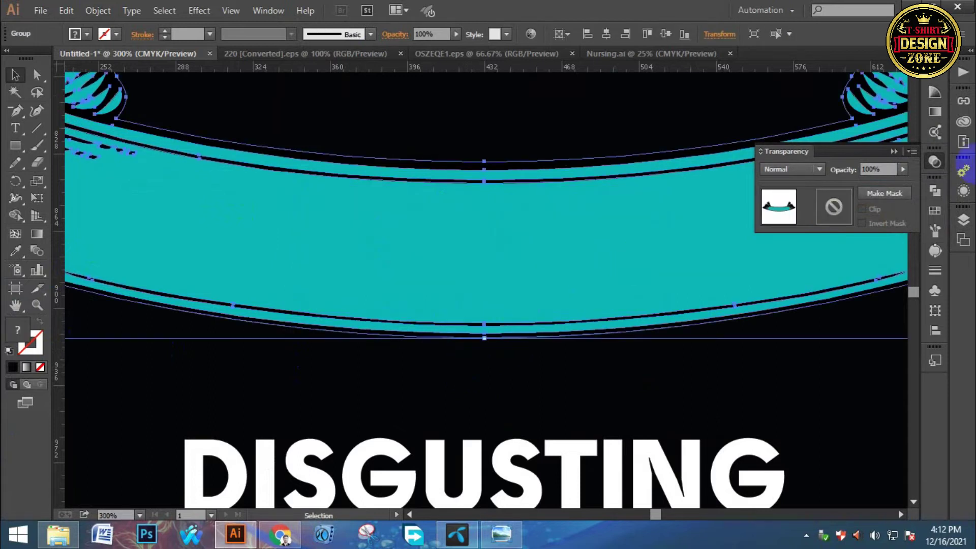
pyautogui.click(863, 199)
pyautogui.click(862, 209)
pyautogui.click(829, 211)
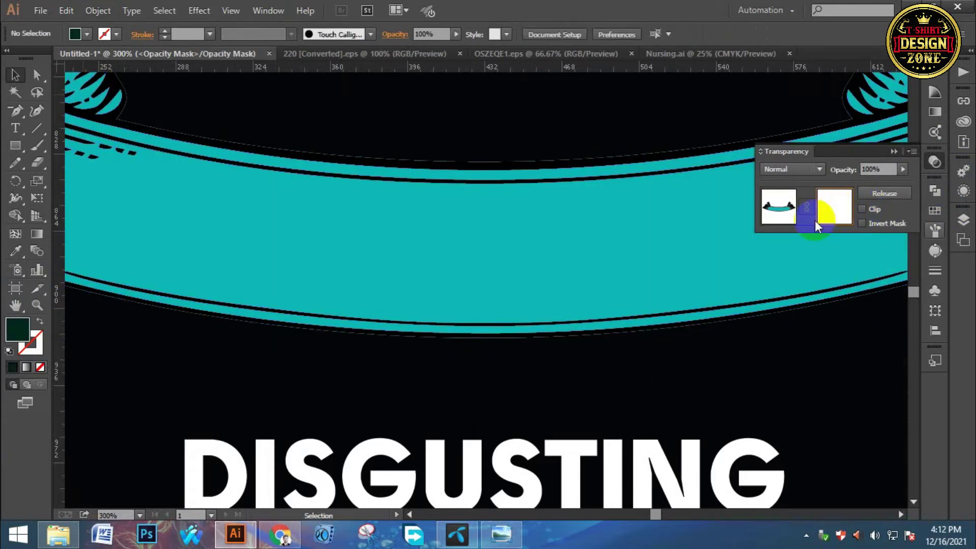
pyautogui.hotkey('ctrl', 'f')
pyautogui.click(773, 206)
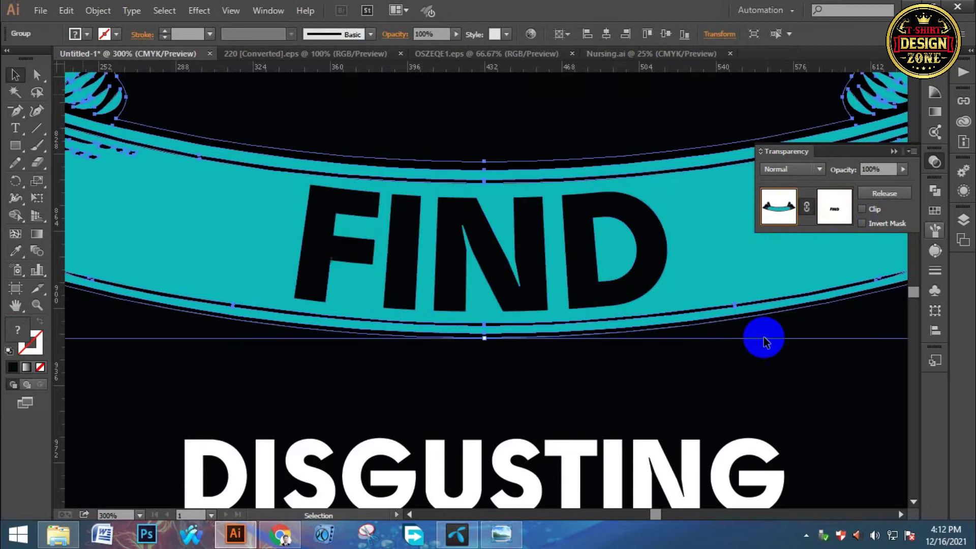
pyautogui.click(773, 396)
pyautogui.hotkey('ctrl', '0')
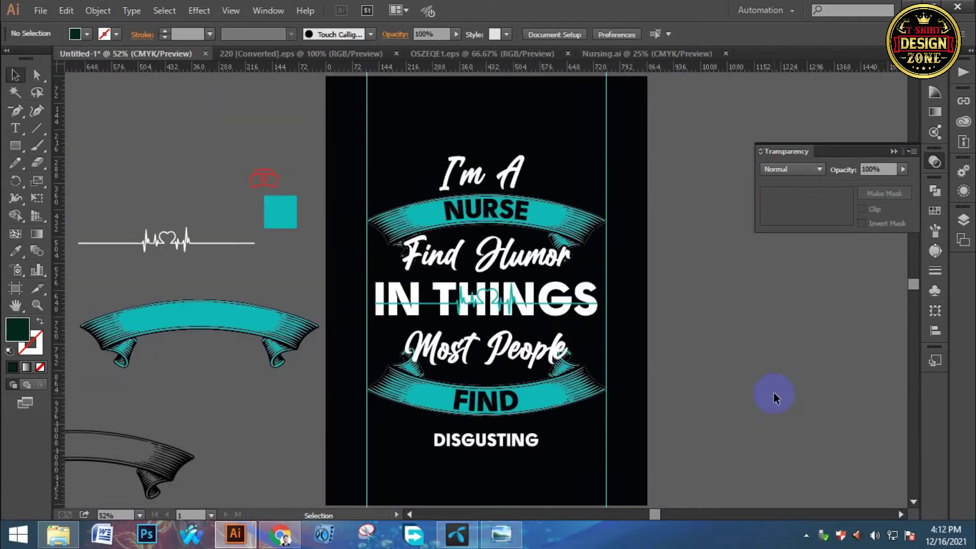
# Nudge the lower "FIND" ribbon upward, closer to the "Most People" lettering.
pyautogui.scroll(2, 445, 365)
pyautogui.press('space')
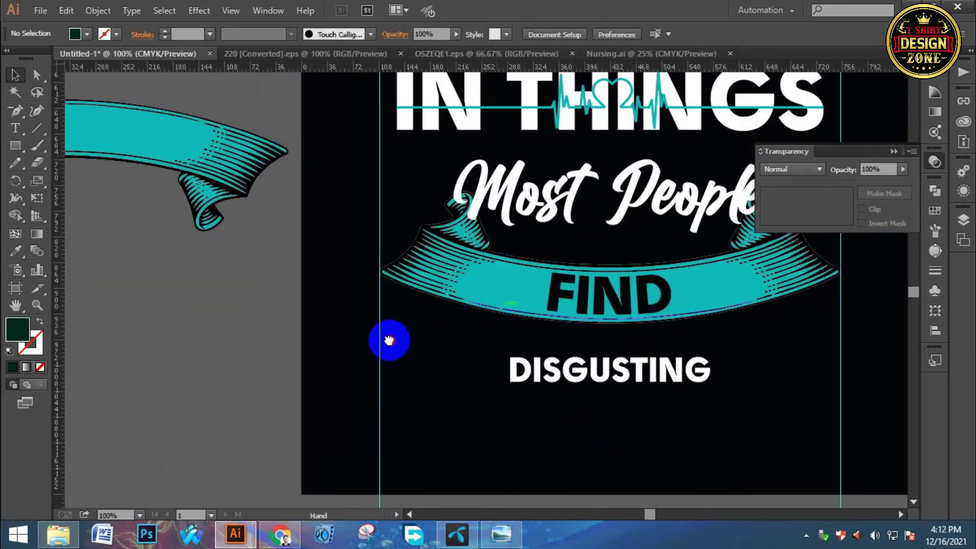
pyautogui.moveTo(423, 325); pyautogui.dragTo(311, 362)
pyautogui.moveTo(498, 284); pyautogui.dragTo(548, 379)
pyautogui.press('Up')
pyautogui.press('Up')
pyautogui.press('Up')
pyautogui.press('Up')
pyautogui.press('Up')
pyautogui.press('Up')
pyautogui.press('Up')
pyautogui.press('Up')
pyautogui.press('Up')
pyautogui.press('Up')
pyautogui.press('Up')
pyautogui.press('Up')
pyautogui.press('Up')
pyautogui.press('Up')
pyautogui.press('Up')
pyautogui.press('Up')
pyautogui.press('Up')
pyautogui.press('Up')
pyautogui.press('Up')
pyautogui.press('Up')
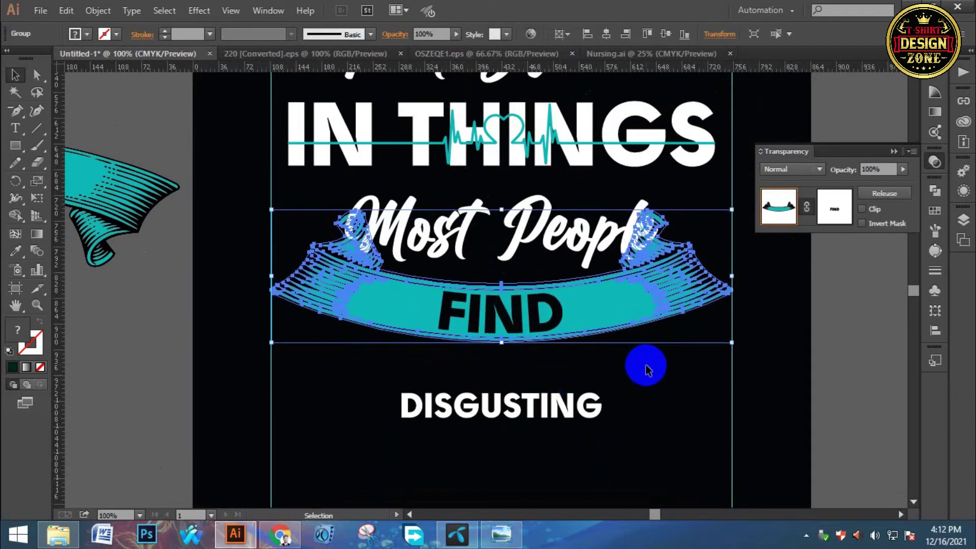
pyautogui.click(645, 365)
pyautogui.hotkey('ctrl', '0')
# Nudge the "Most People" lettering slightly upward, away from the lower ribbon's band.
pyautogui.moveTo(533, 397); pyautogui.dragTo(478, 312)
pyautogui.click(447, 259)
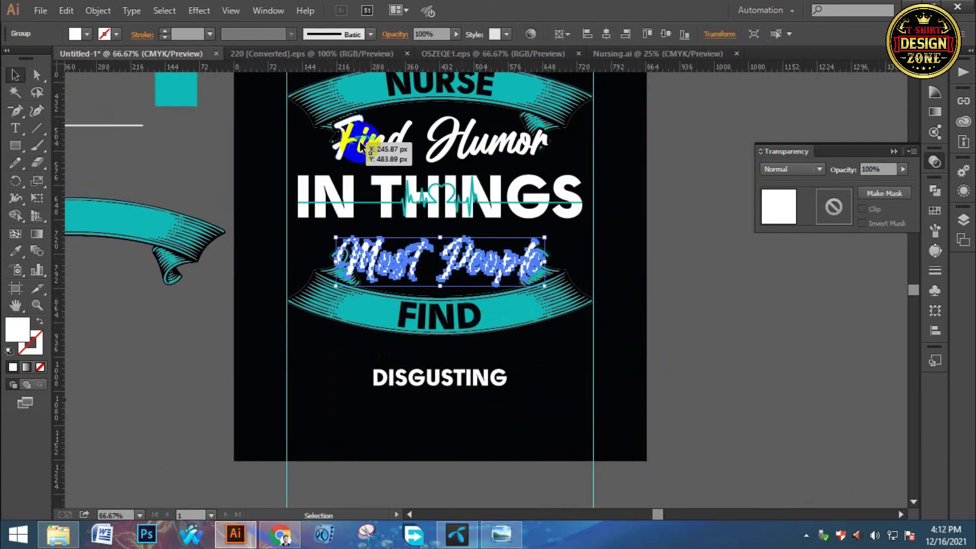
pyautogui.click(98, 10)
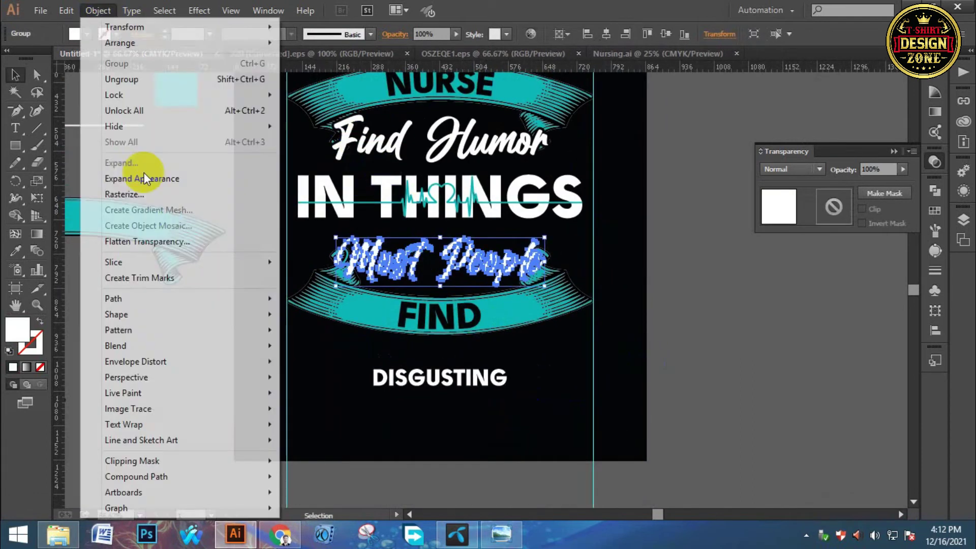
pyautogui.click(522, 352)
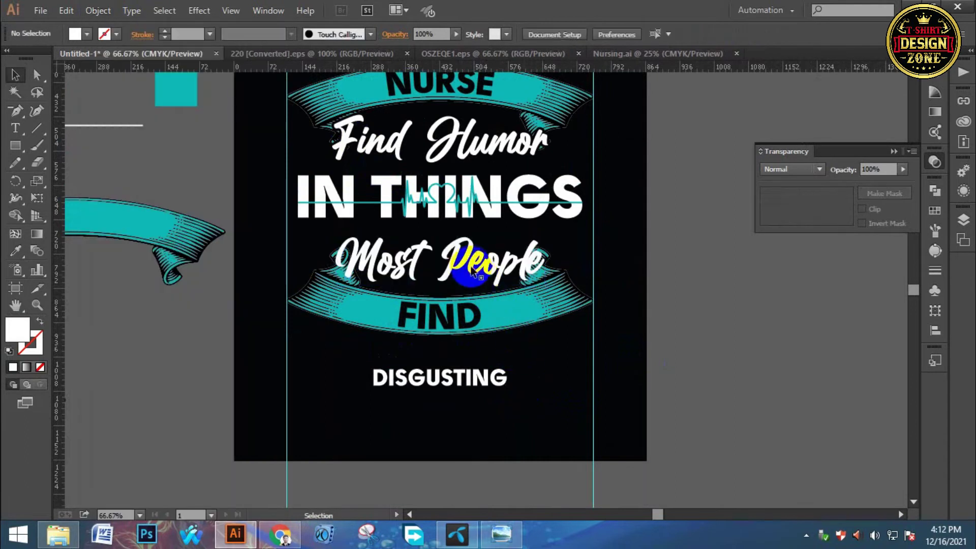
pyautogui.click(470, 274)
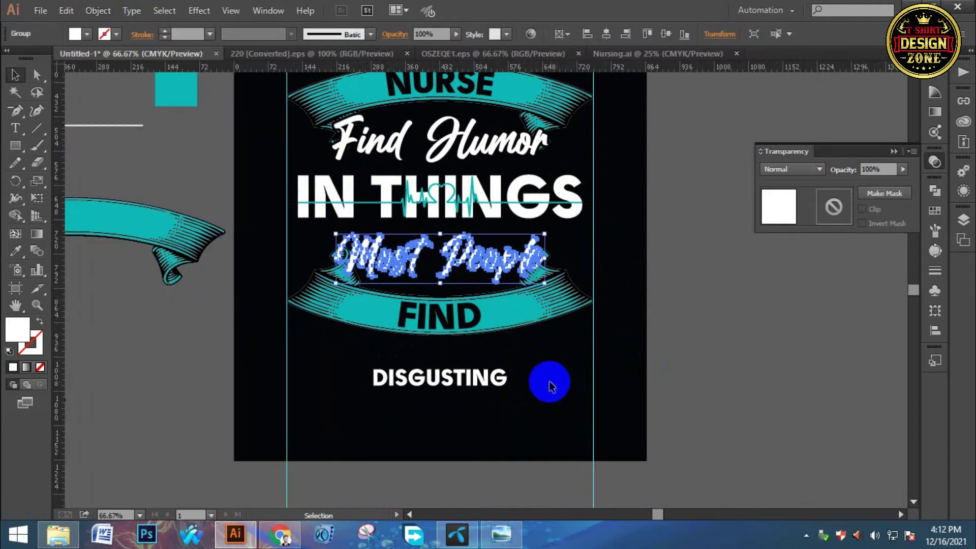
pyautogui.click(553, 388)
# Create an offset path around the "Most People" lettering and fill the offset outline with black (000000).
pyautogui.click(464, 258)
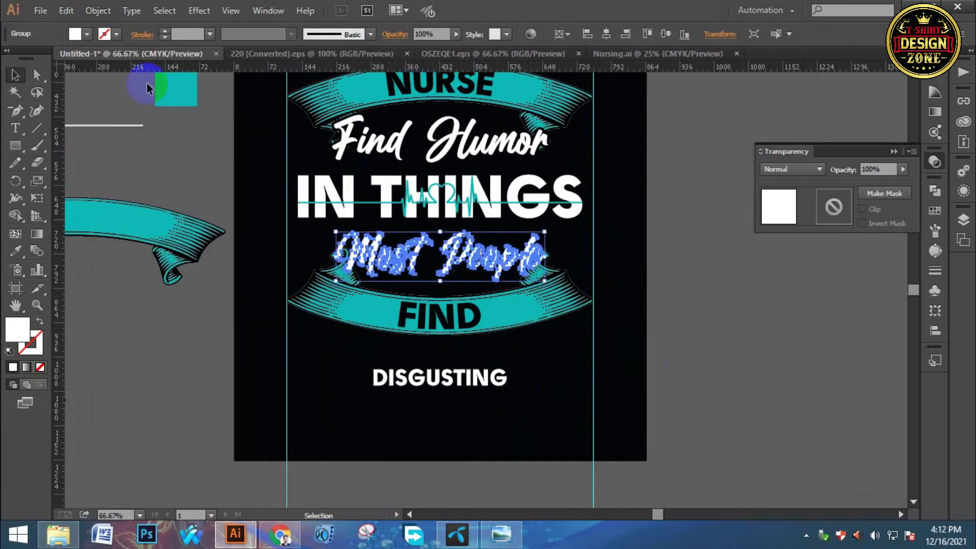
pyautogui.click(96, 10)
pyautogui.moveTo(275, 304)
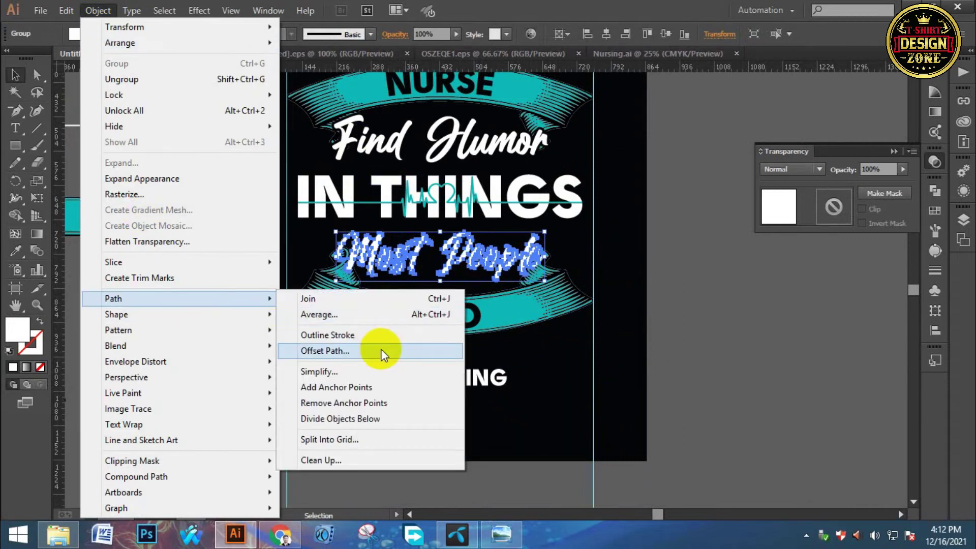
pyautogui.click(380, 349)
pyautogui.click(651, 205)
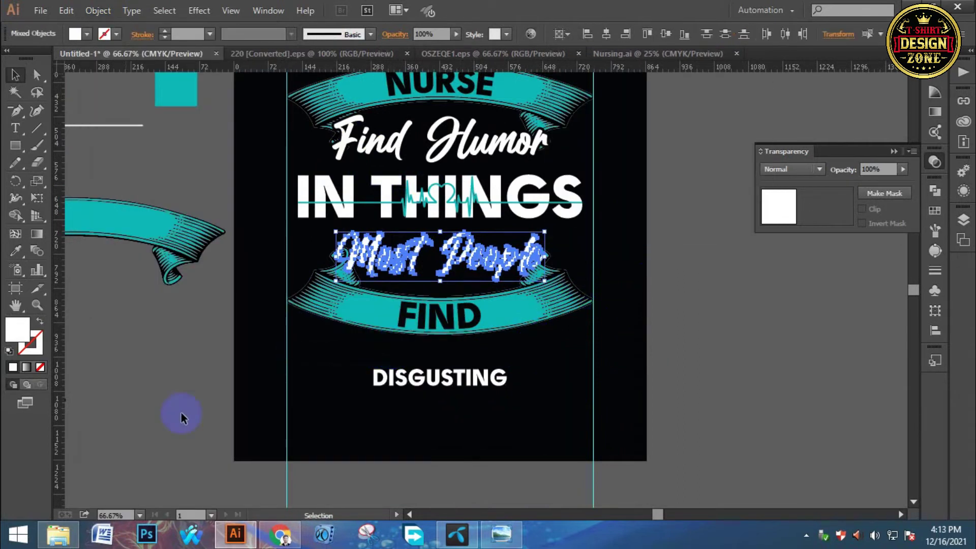
pyautogui.doubleClick(18, 337)
pyautogui.moveTo(619, 296); pyautogui.dragTo(491, 414)
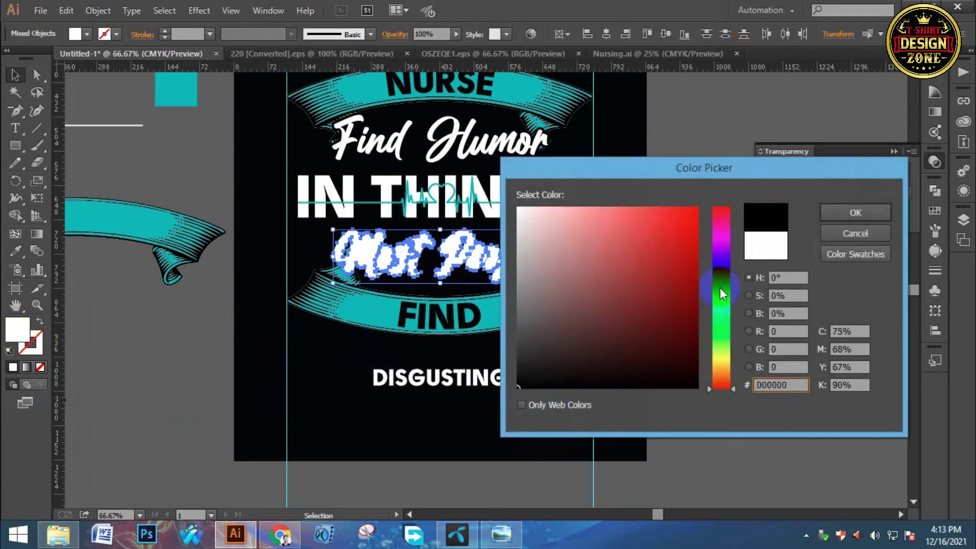
pyautogui.click(836, 213)
# Move the black "Most People" outline into the lower ribbon's opacity mask so the ribbon is cut away around the lettering.
pyautogui.hotkey('ctrl', 'shift', 'a')
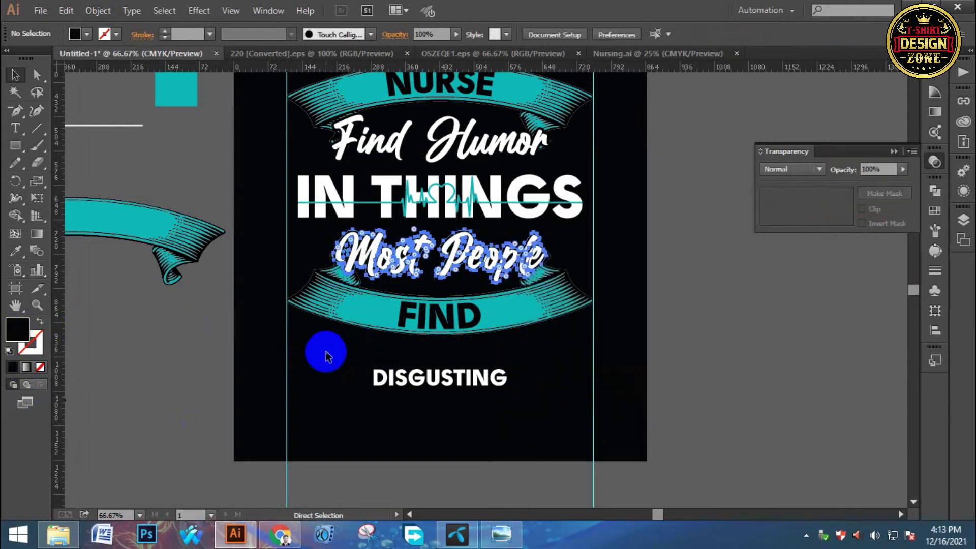
pyautogui.click(527, 291)
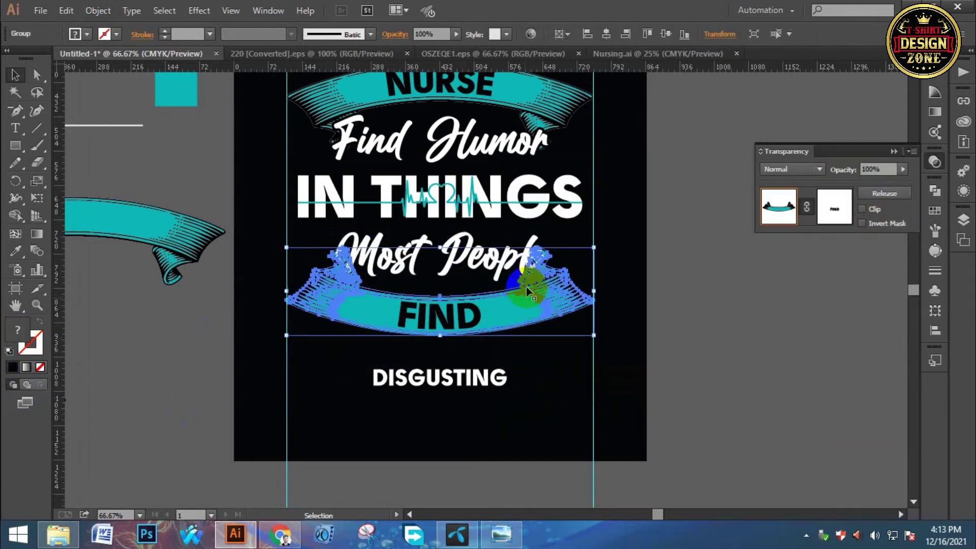
pyautogui.click(835, 206)
pyautogui.click(778, 206)
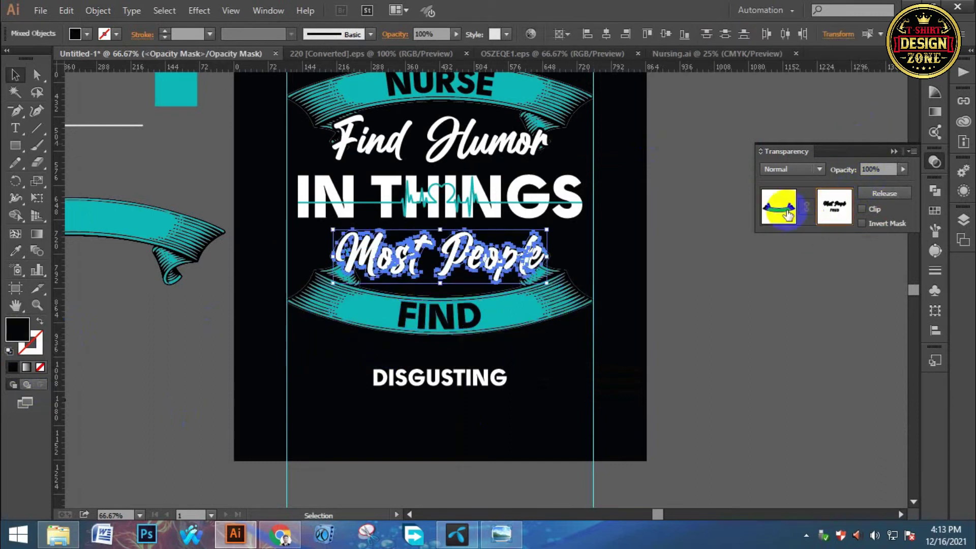
pyautogui.click(733, 301)
pyautogui.hotkey('ctrl', '0')
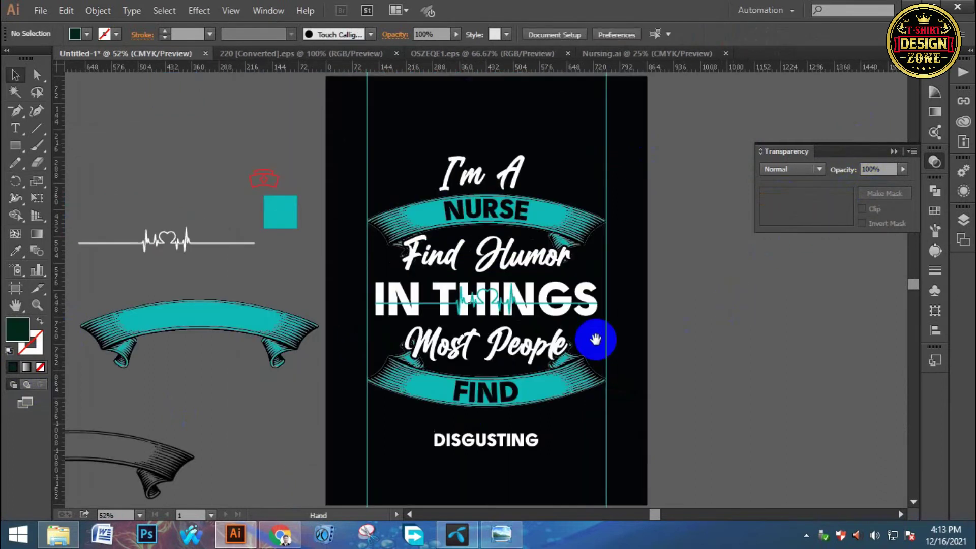
# Centre "DISGUSTING" horizontally and enlarge it proportionally from its centre until it spans the two vertical guides.
pyautogui.moveTo(596, 339); pyautogui.dragTo(568, 254)
pyautogui.moveTo(494, 341); pyautogui.dragTo(488, 335)
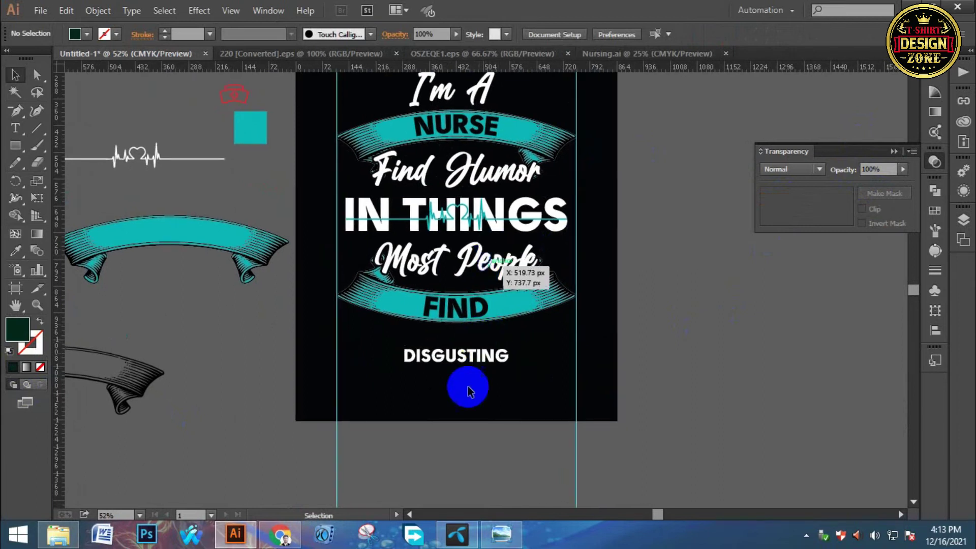
pyautogui.hotkey('ctrl', '+')
pyautogui.hotkey('ctrl', '+')
pyautogui.moveTo(519, 260); pyautogui.dragTo(506, 277)
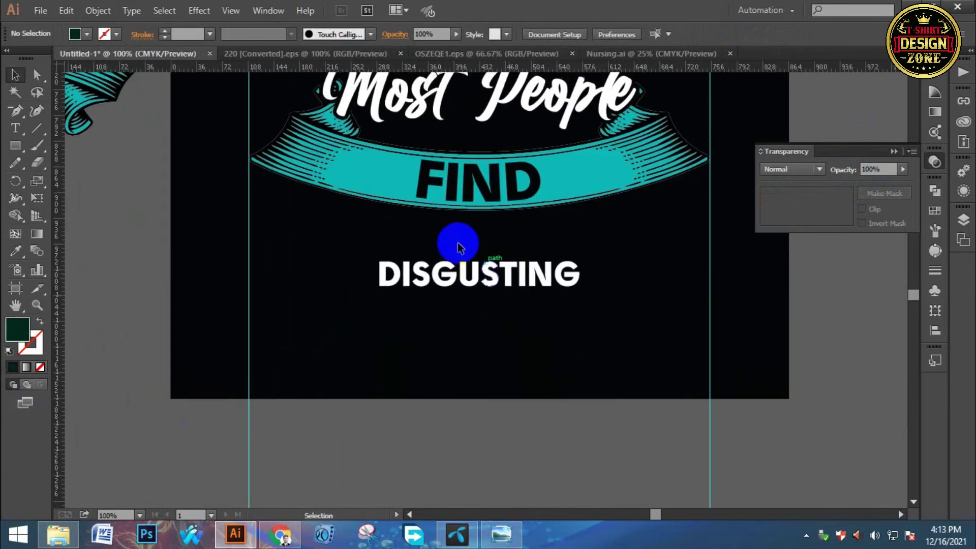
pyautogui.moveTo(457, 242); pyautogui.dragTo(532, 319)
pyautogui.click(604, 34)
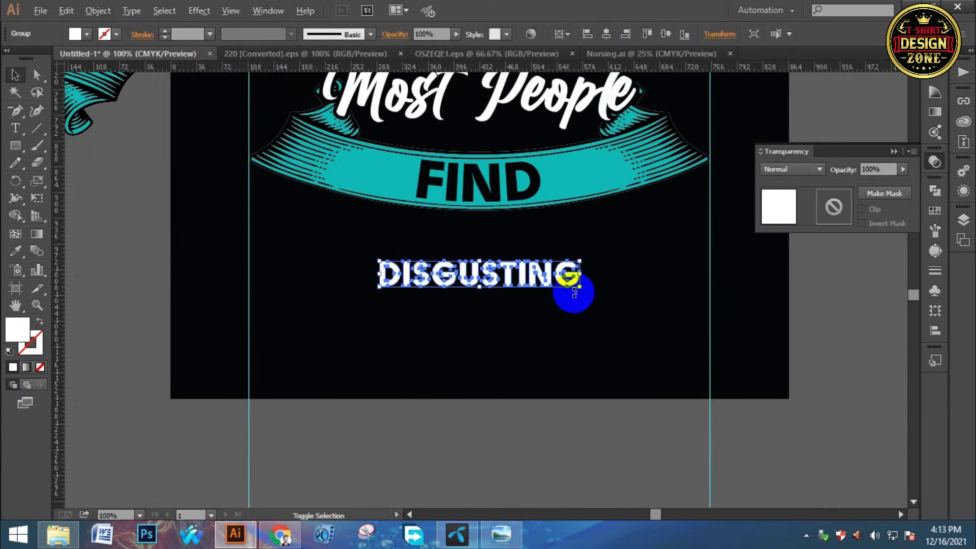
pyautogui.moveTo(580, 288); pyautogui.dragTo(711, 331)
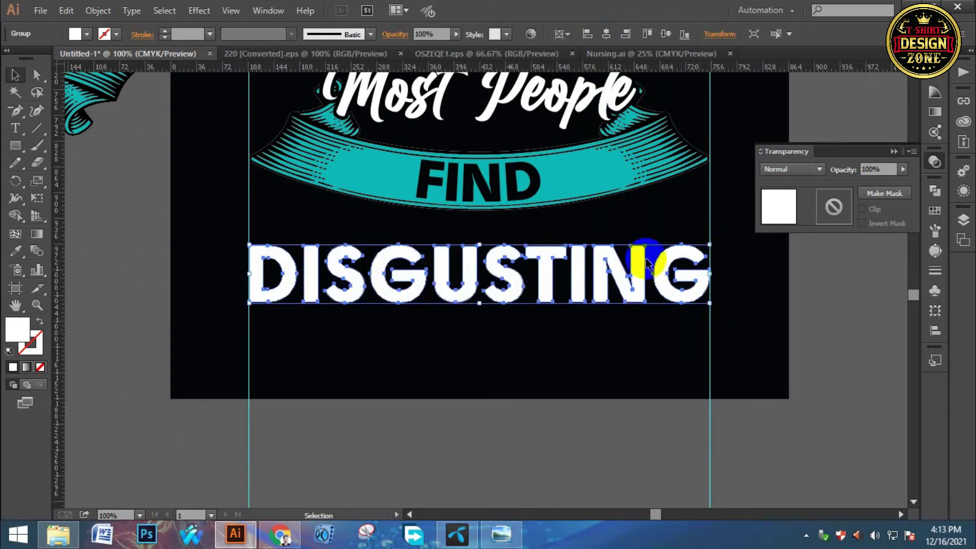
# Nudge "DISGUSTING" up until it sits just beneath the lower ribbon.
pyautogui.press('Up')
pyautogui.press('Up')
pyautogui.press('Up')
pyautogui.press('Up')
pyautogui.press('Up')
pyautogui.press('Up')
pyautogui.press('Up')
pyautogui.press('Up')
pyautogui.press('Up')
pyautogui.press('Up')
pyautogui.press('Up')
pyautogui.press('Up')
pyautogui.press('Up')
pyautogui.press('Up')
pyautogui.press('Up')
pyautogui.press('Up')
pyautogui.press('Up')
pyautogui.press('Up')
pyautogui.press('Up')
pyautogui.press('Up')
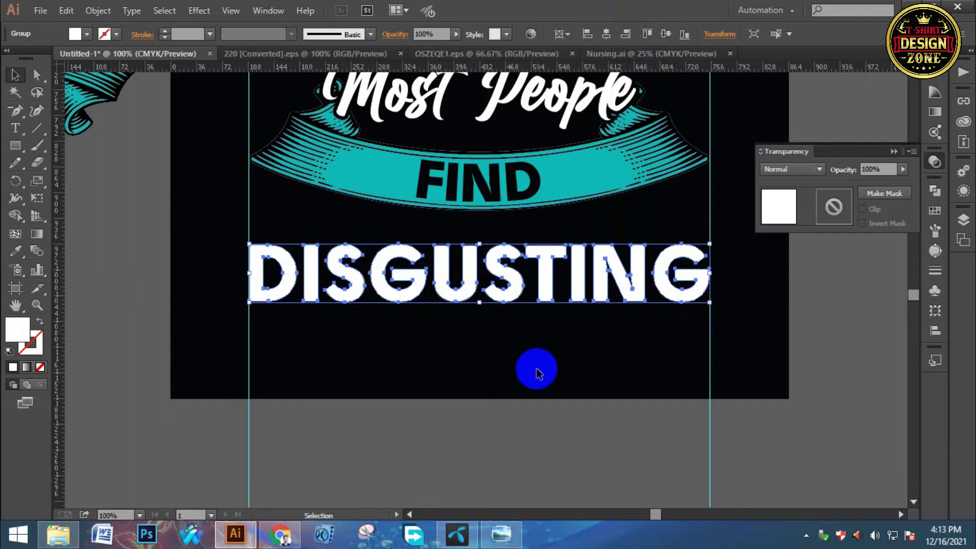
pyautogui.press('Up')
pyautogui.press('Up')
pyautogui.press('Up')
pyautogui.press('Up')
pyautogui.press('Up')
pyautogui.press('Up')
pyautogui.press('Up')
pyautogui.press('Up')
pyautogui.press('Up')
pyautogui.press('Up')
pyautogui.press('Up')
pyautogui.press('Up')
pyautogui.press('Up')
pyautogui.press('Up')
pyautogui.press('Up')
pyautogui.press('Up')
pyautogui.press('Up')
pyautogui.press('Up')
pyautogui.press('Up')
pyautogui.press('Up')
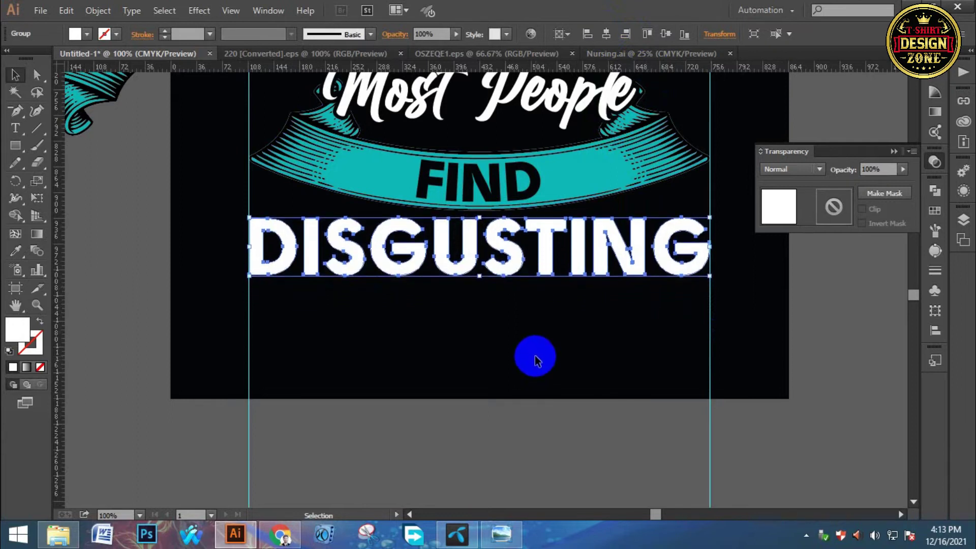
pyautogui.click(534, 347)
pyautogui.hotkey('ctrl', '-')
pyautogui.hotkey('ctrl', '-')
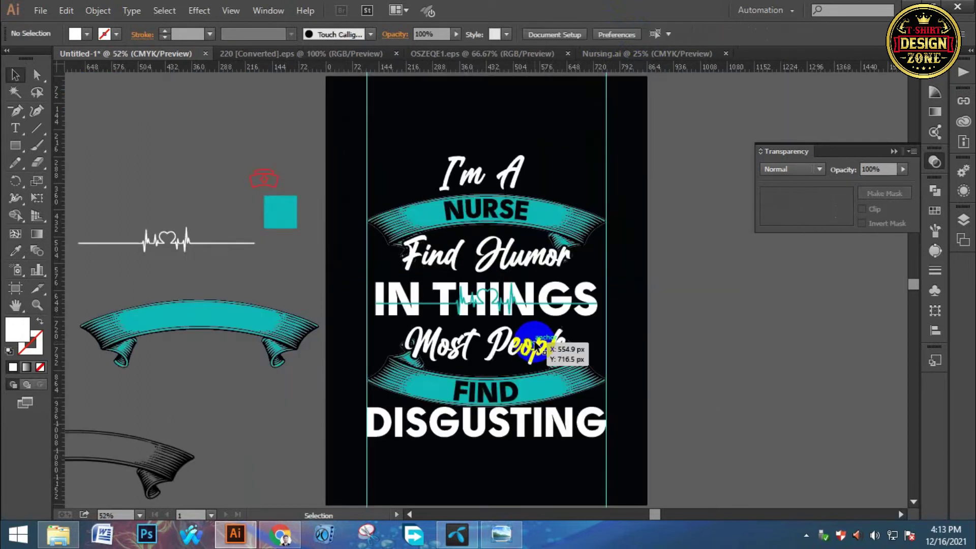
# Apply a horizontal Arc Upper warp with a bend of -15% to "DISGUSTING".
pyautogui.hotkey('ctrl', '+')
pyautogui.click(491, 366)
pyautogui.press('v')
pyautogui.click(458, 307)
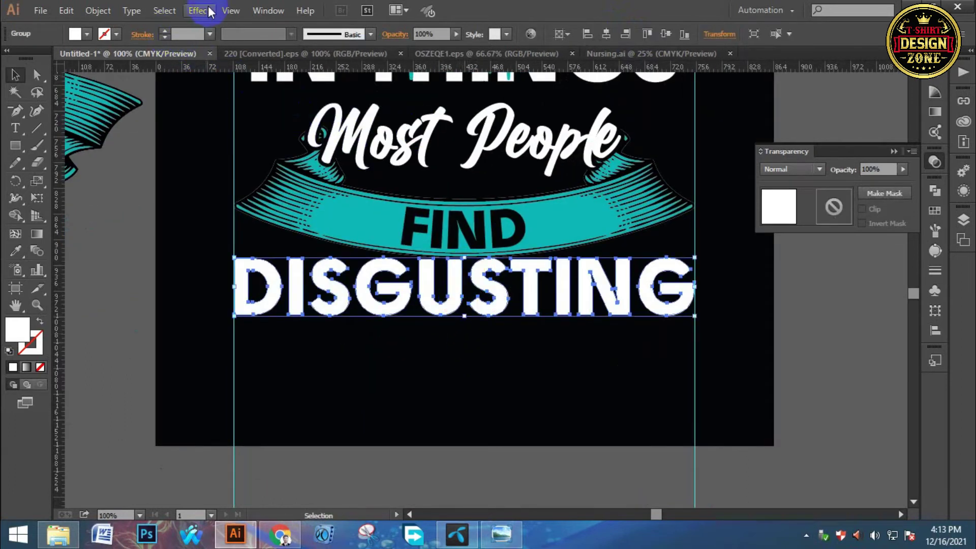
pyautogui.click(198, 11)
pyautogui.moveTo(255, 193)
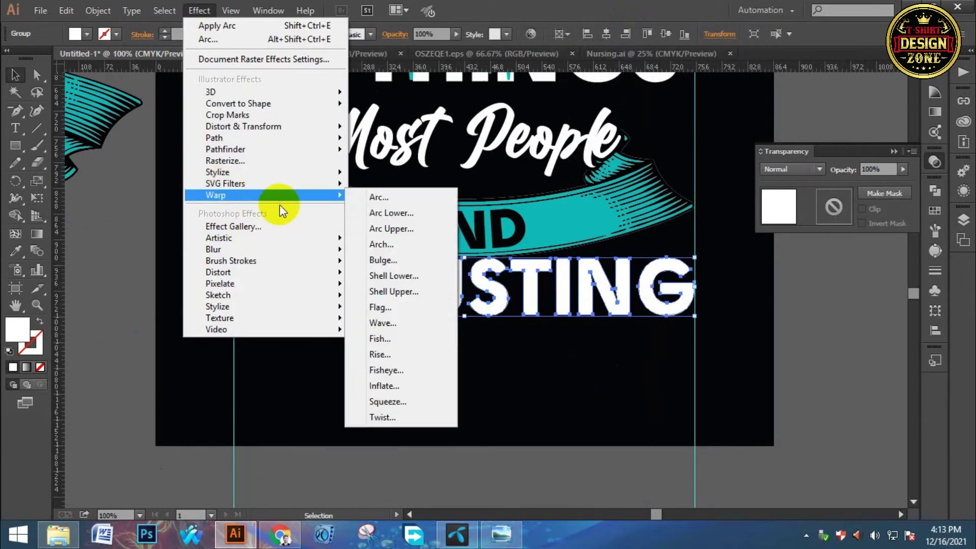
pyautogui.click(376, 198)
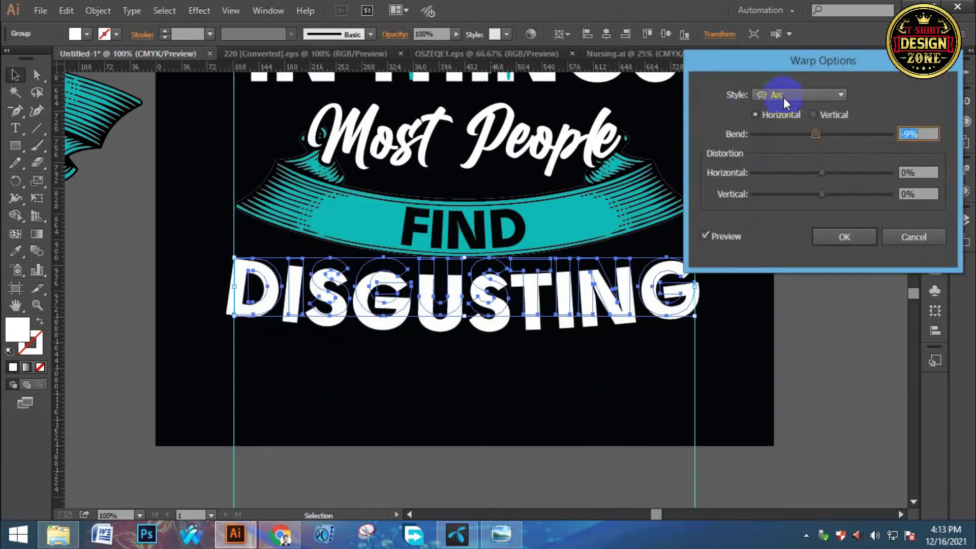
pyautogui.click(782, 95)
pyautogui.click(794, 144)
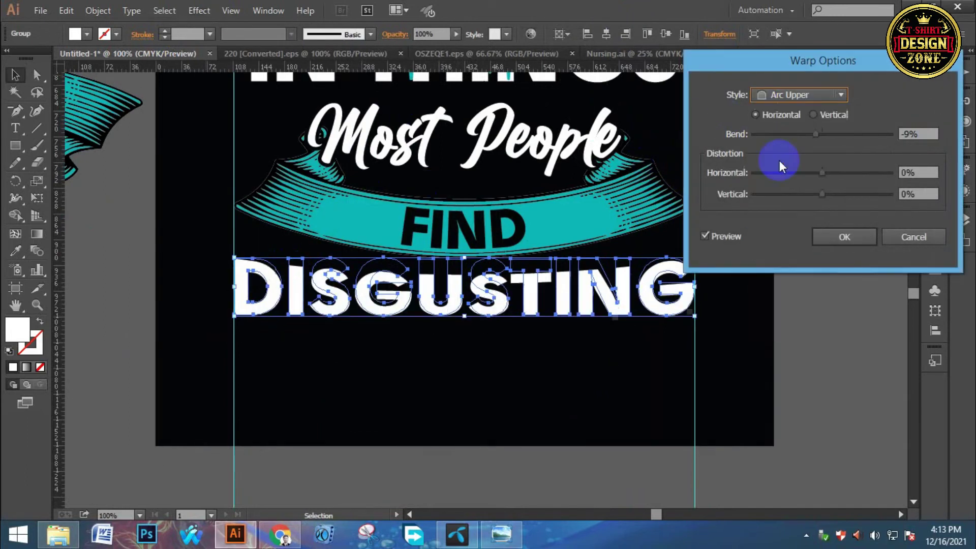
pyautogui.press('Down')
pyautogui.press('Down')
pyautogui.press('Down')
pyautogui.press('Down')
pyautogui.press('Down')
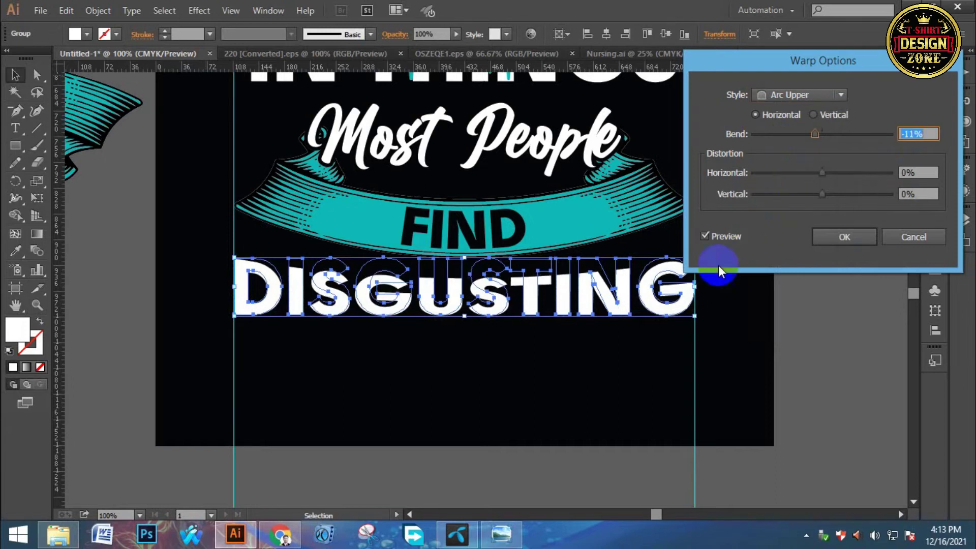
pyautogui.press('Down')
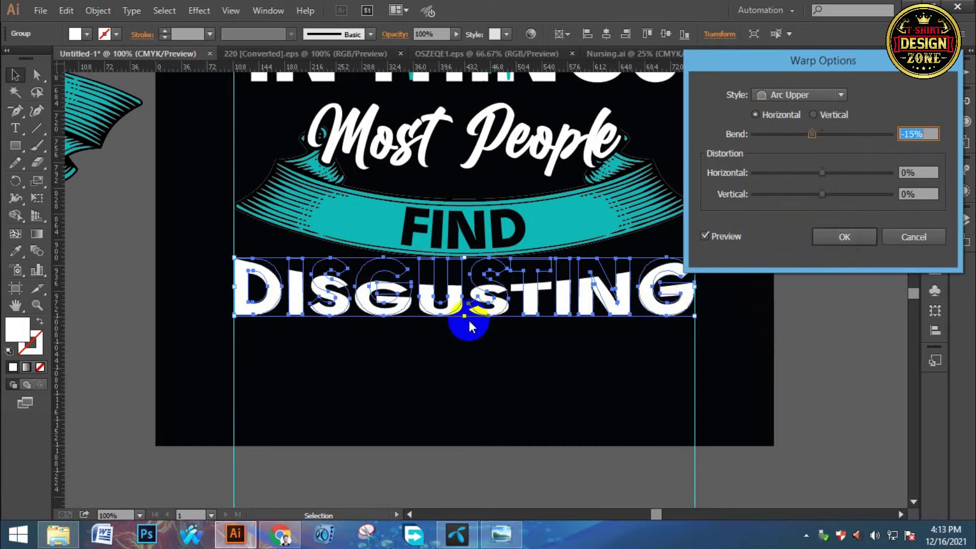
pyautogui.click(824, 234)
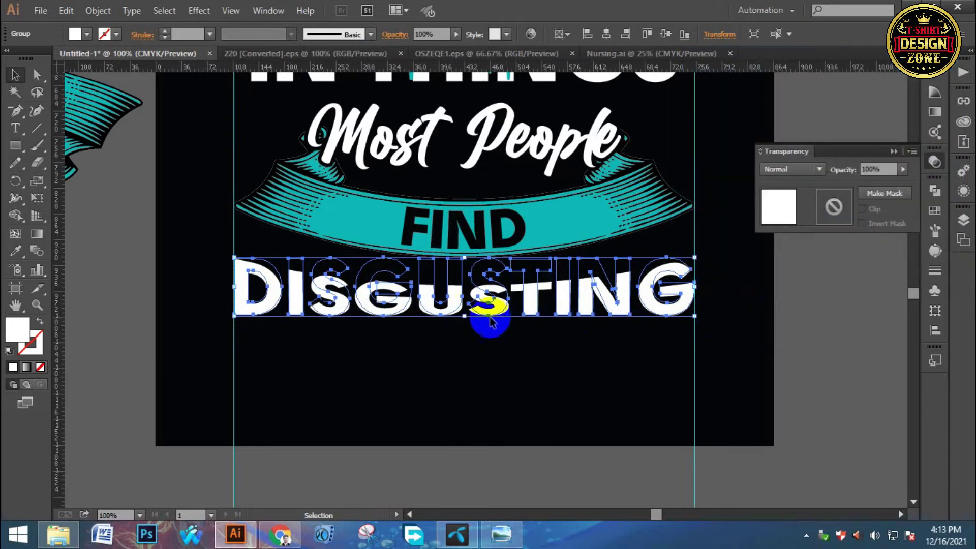
# Stretch "DISGUSTING" downward to make it slightly taller, and expand its warped appearance into regular shapes.
pyautogui.moveTo(464, 316); pyautogui.dragTo(457, 337)
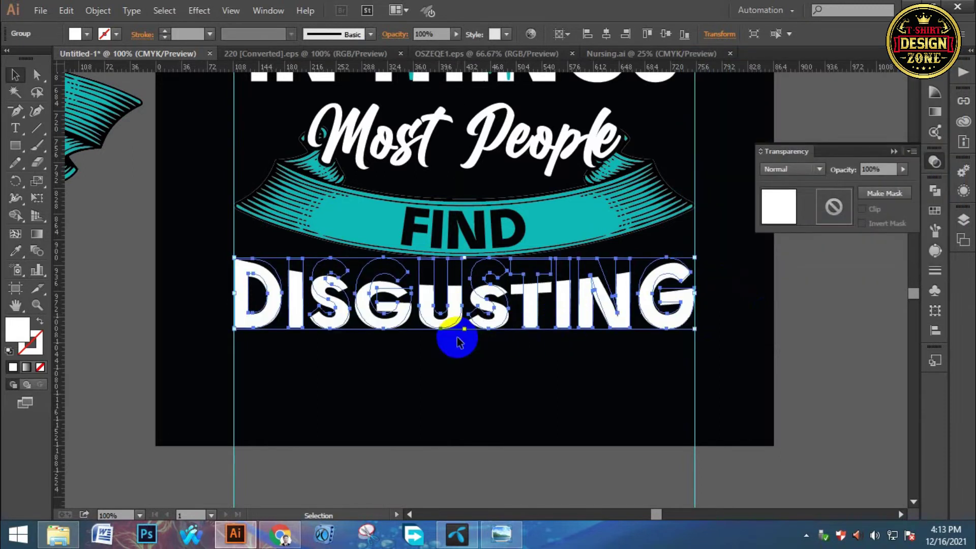
pyautogui.click(97, 10)
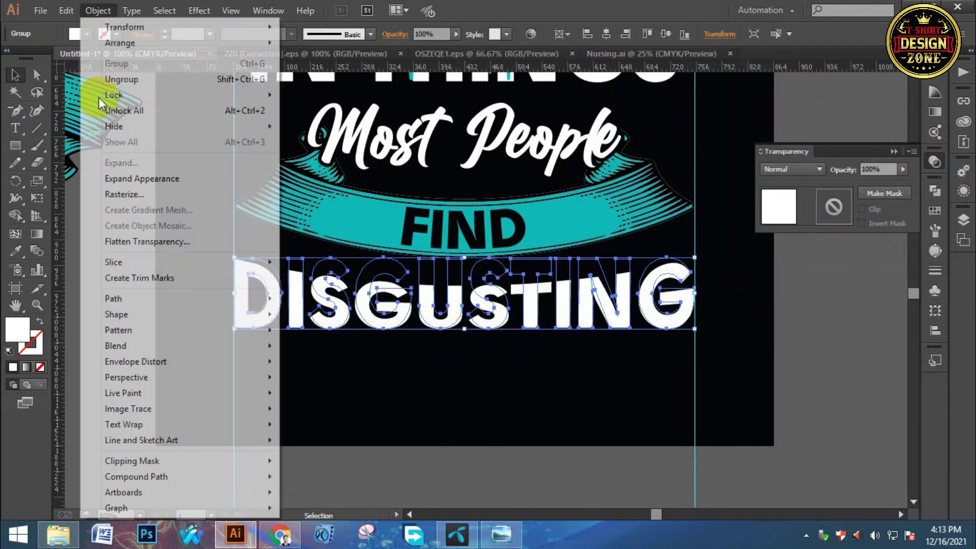
pyautogui.click(151, 178)
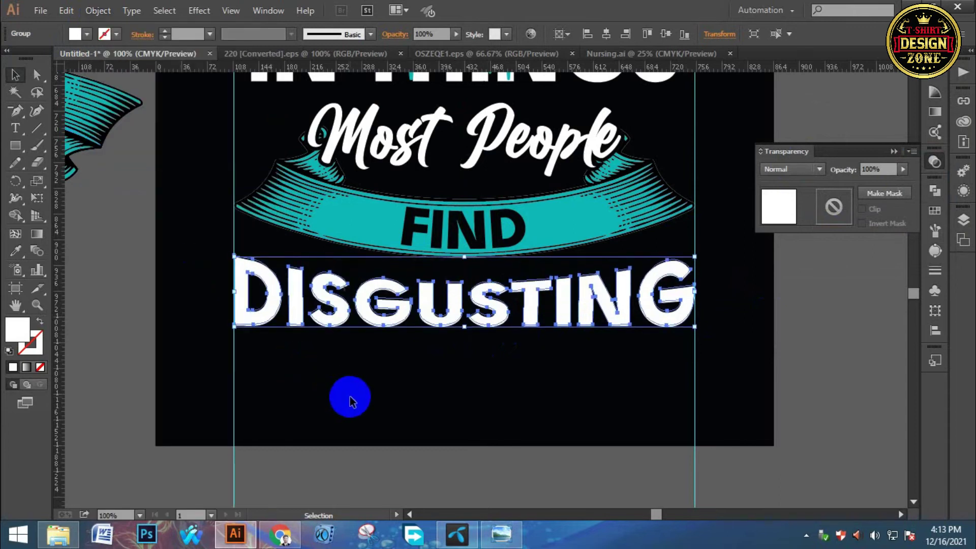
# Nudge "DISGUSTING" up until its curved top tucks closely under the lower ribbon.
pyautogui.press('Up')
pyautogui.press('Up')
pyautogui.press('Up')
pyautogui.press('Up')
pyautogui.press('Up')
pyautogui.press('Up')
pyautogui.press('Up')
pyautogui.press('Up')
pyautogui.press('Up')
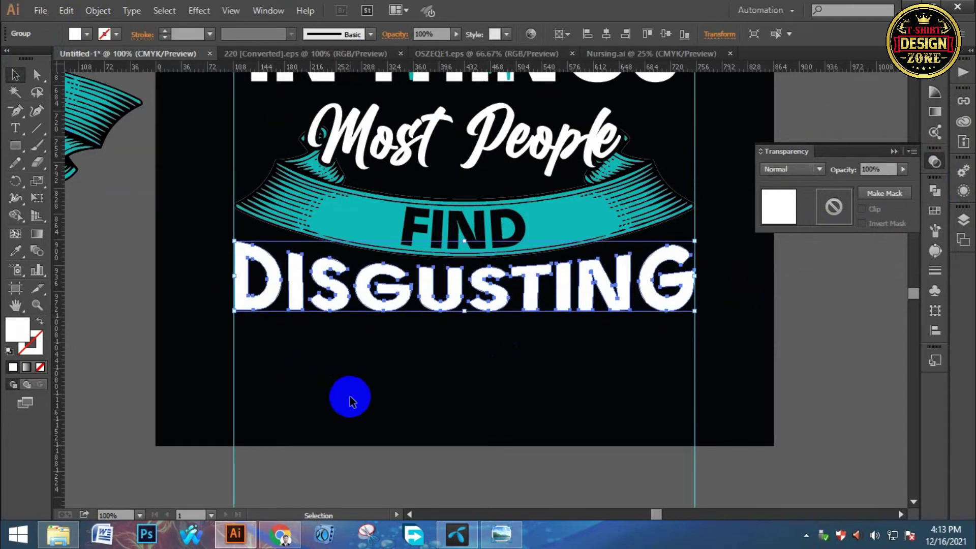
pyautogui.click(350, 401)
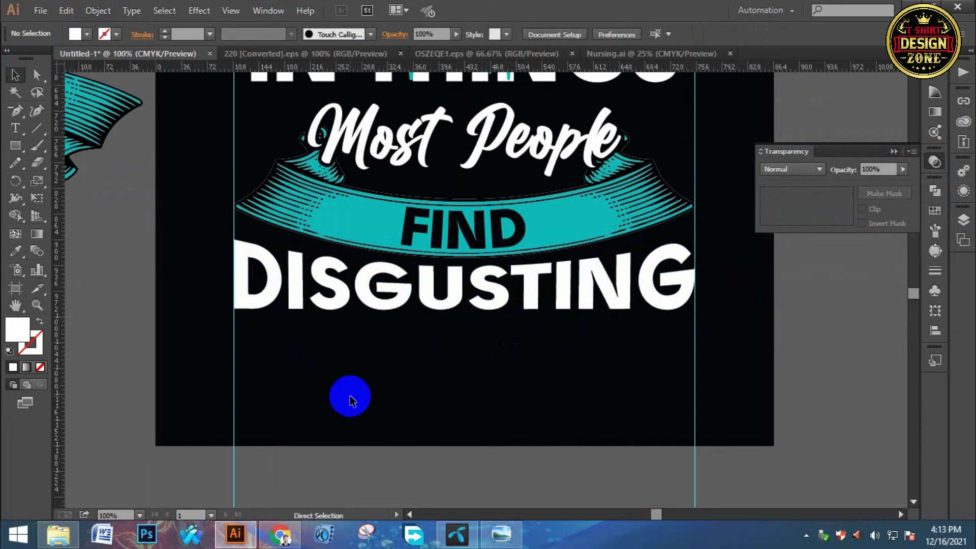
pyautogui.hotkey('ctrl', '0')
pyautogui.press('z')
pyautogui.click(395, 421)
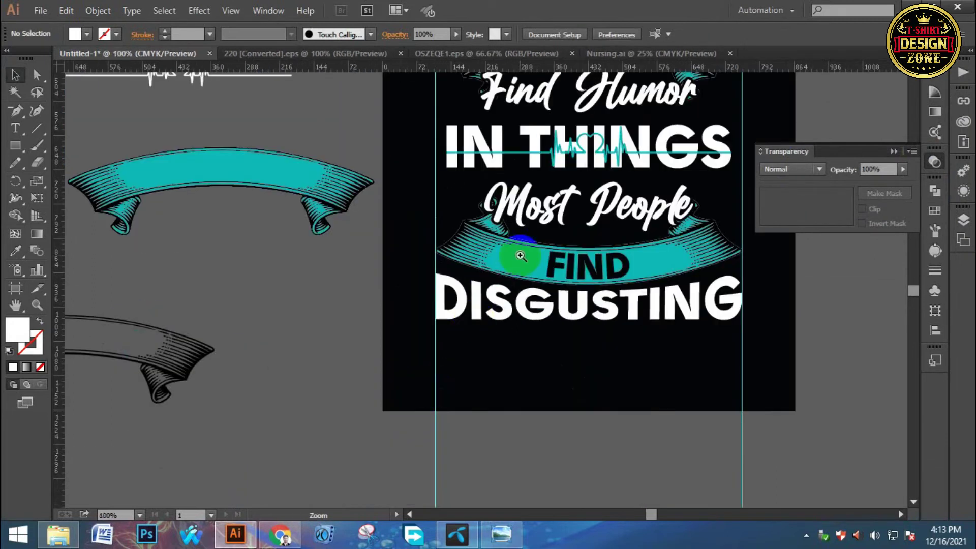
pyautogui.click(520, 255)
pyautogui.click(490, 331)
pyautogui.moveTo(604, 280); pyautogui.dragTo(469, 283)
pyautogui.hotkey('ctrl', '0')
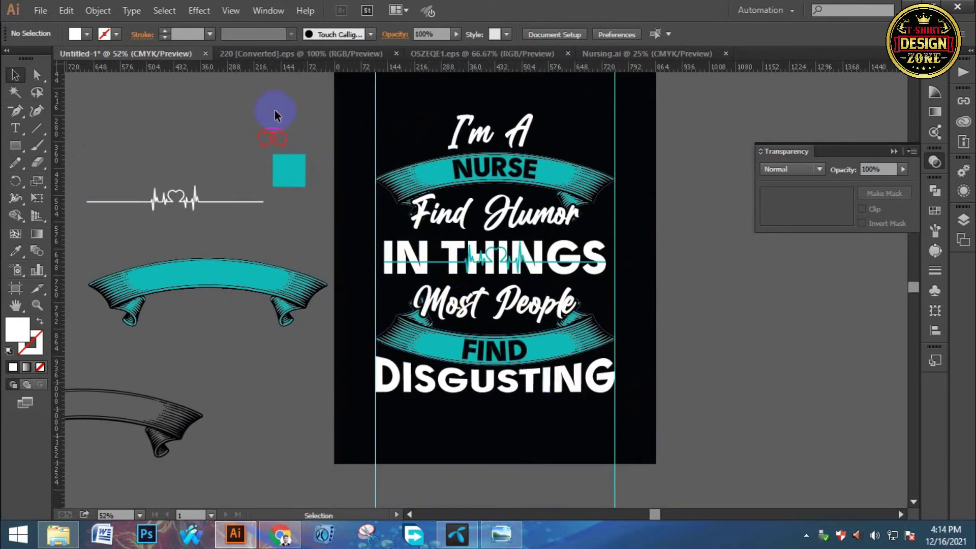
# Place a spare copy of the red nurse cap outline beside the original, and reselect the original near the teal square.
pyautogui.click(276, 137)
pyautogui.moveTo(306, 198); pyautogui.dragTo(341, 224)
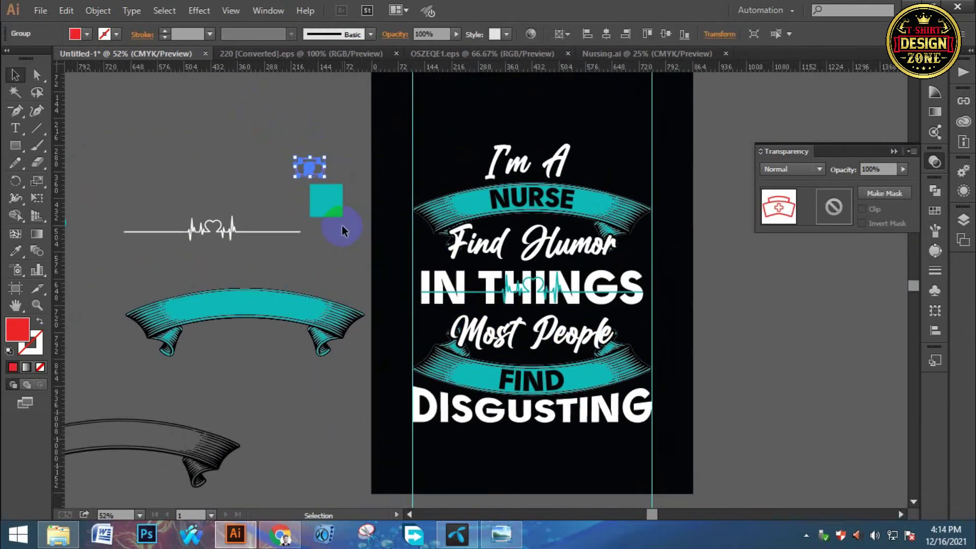
pyautogui.press('a')
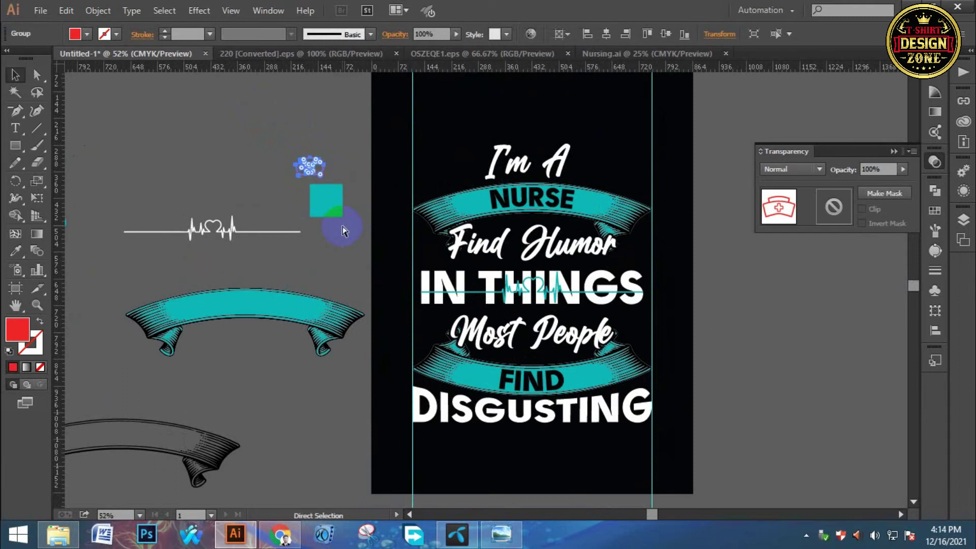
pyautogui.moveTo(307, 172); pyautogui.dragTo(270, 160)
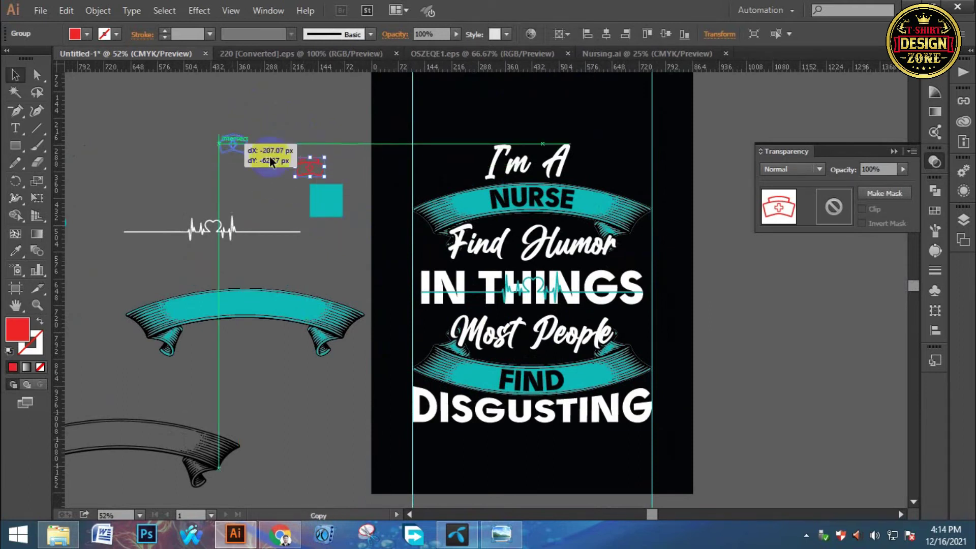
pyautogui.moveTo(330, 184); pyautogui.dragTo(315, 164)
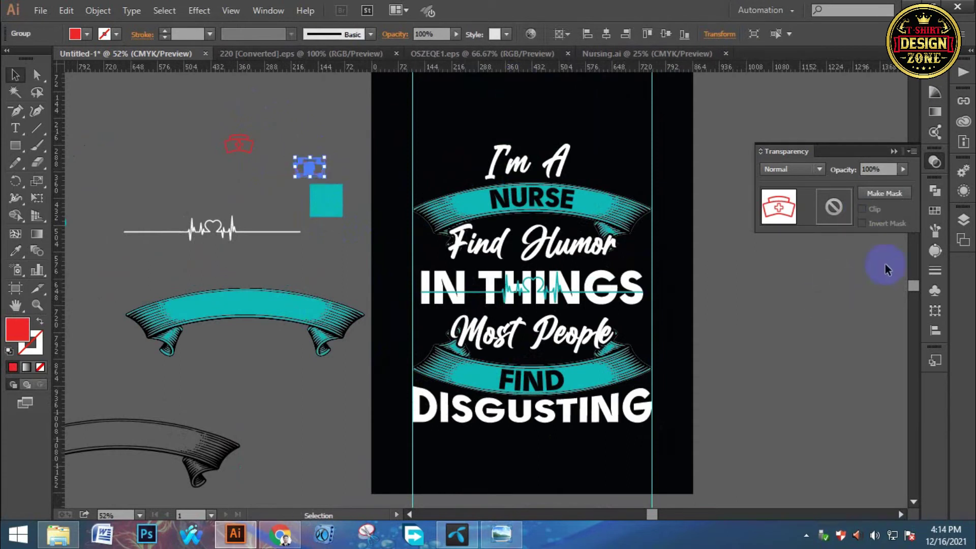
# Merge the nurse cap's shapes into one silhouette and fill it with white sampled from "I'm A", behind the red outline.
pyautogui.click(935, 191)
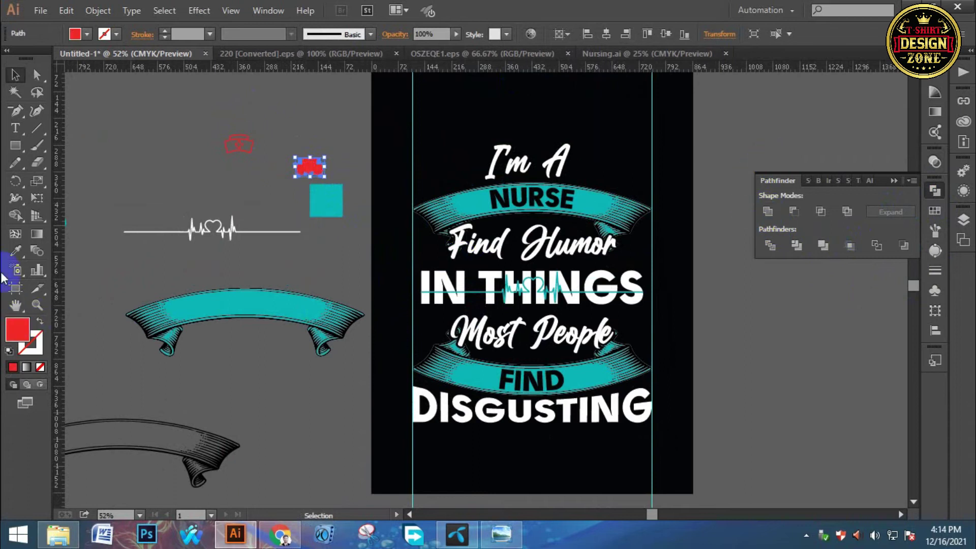
pyautogui.click(14, 251)
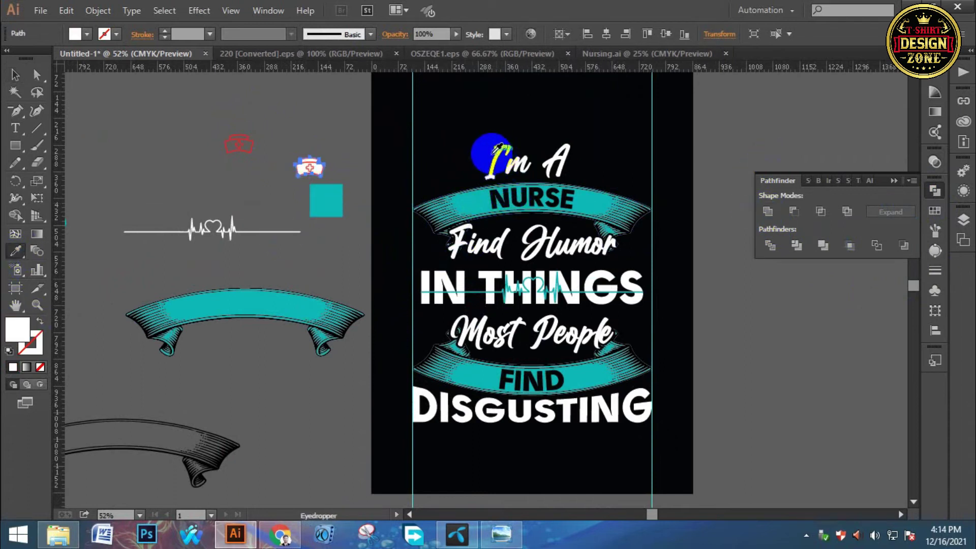
pyautogui.click(141, 126)
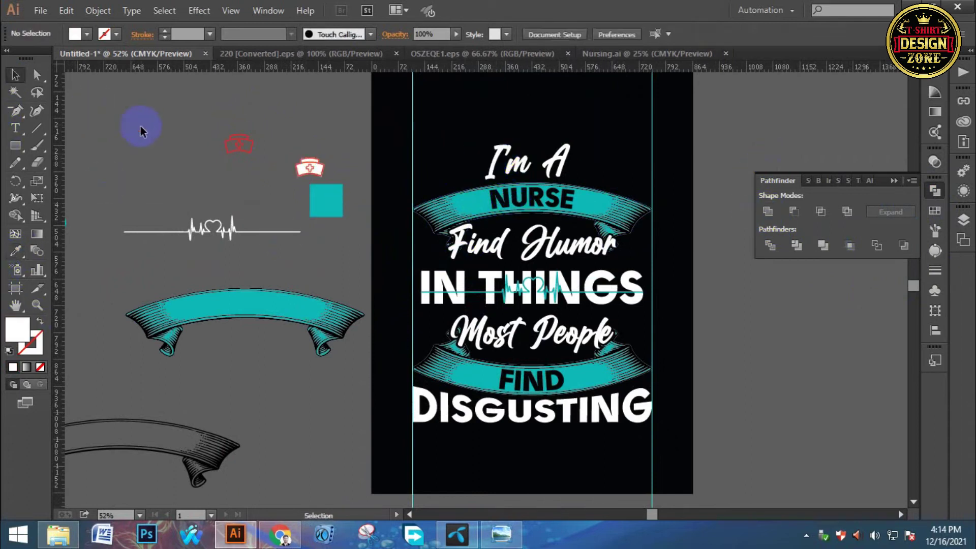
# Copy the white and red nurse cap onto the artboard, tilted counterclockwise, just before the "I'm A" lettering.
pyautogui.click(366, 241)
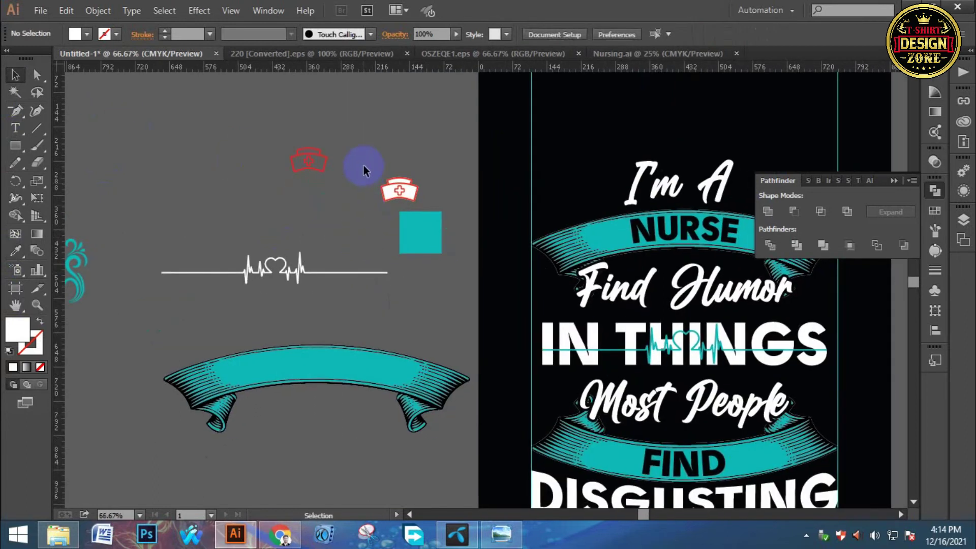
pyautogui.click(426, 195)
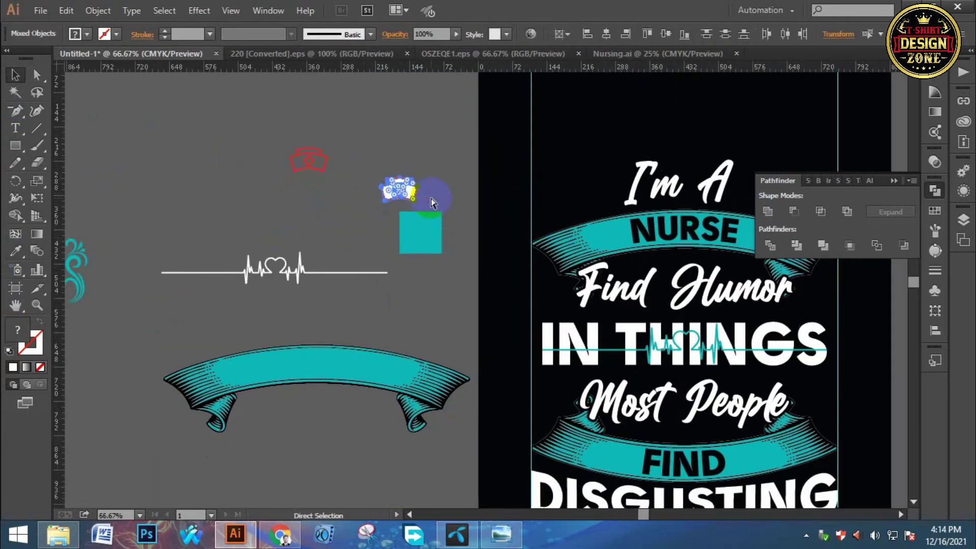
pyautogui.moveTo(444, 330); pyautogui.dragTo(293, 272)
pyautogui.moveTo(240, 183); pyautogui.dragTo(450, 206)
pyautogui.moveTo(483, 135); pyautogui.dragTo(573, 198)
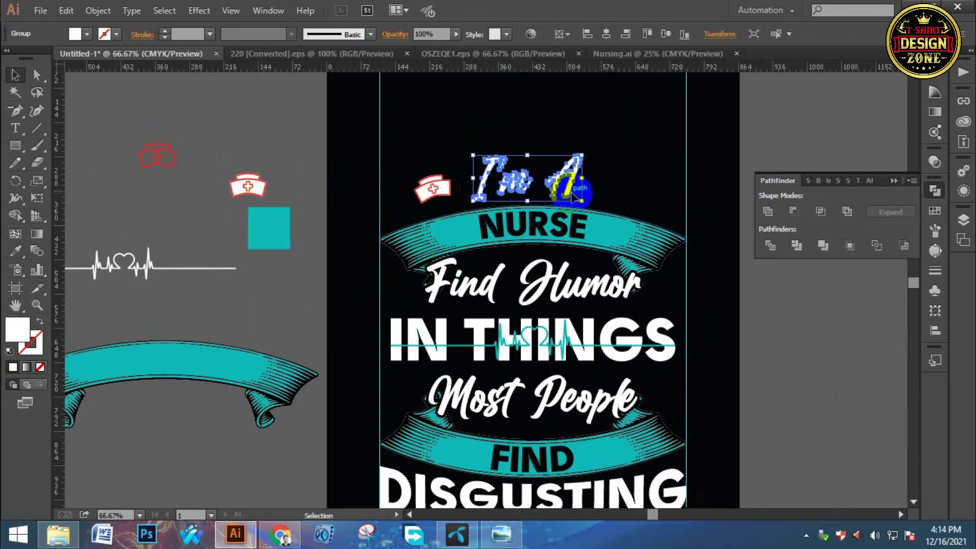
pyautogui.click(598, 178)
# Enlarge the tilted nurse cap beside "I'm A", adjust its rotation and shift it up above the ribbon.
pyautogui.press('z')
pyautogui.click(522, 241)
pyautogui.moveTo(432, 268); pyautogui.dragTo(444, 248)
pyautogui.moveTo(342, 144); pyautogui.dragTo(381, 209)
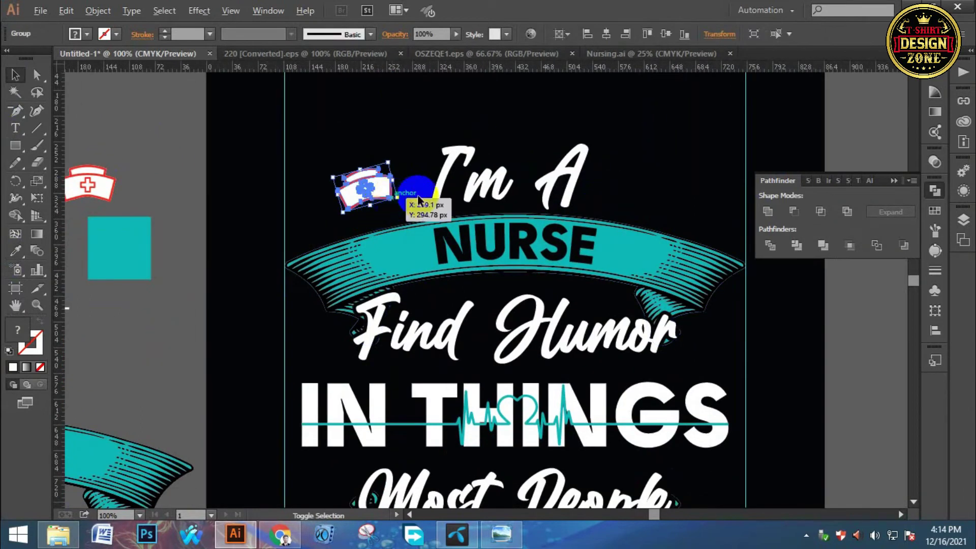
pyautogui.moveTo(401, 199); pyautogui.dragTo(410, 203)
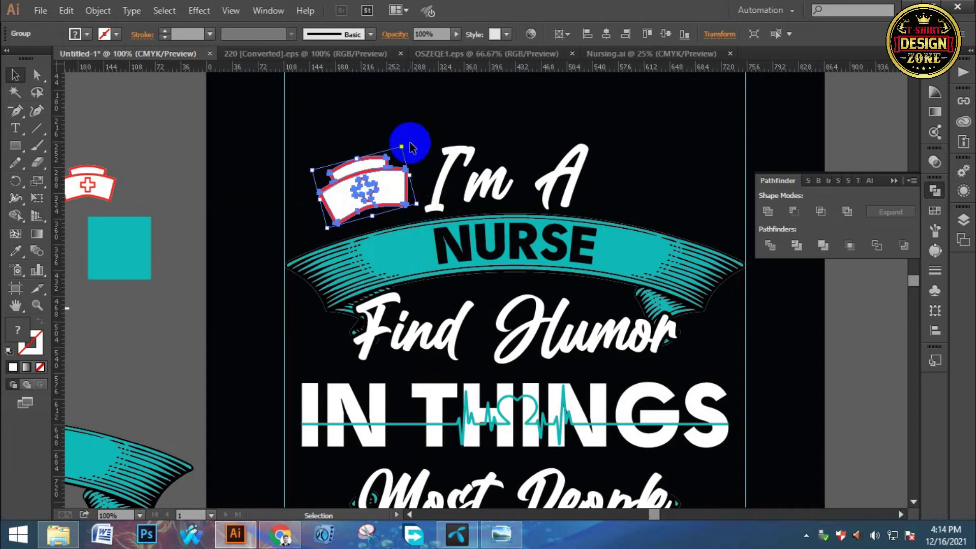
pyautogui.moveTo(406, 144)
pyautogui.mouseDown()
pyautogui.moveTo(399, 157)
pyautogui.moveTo(406, 149)
pyautogui.mouseUp()
pyautogui.moveTo(435, 200); pyautogui.dragTo(425, 124)
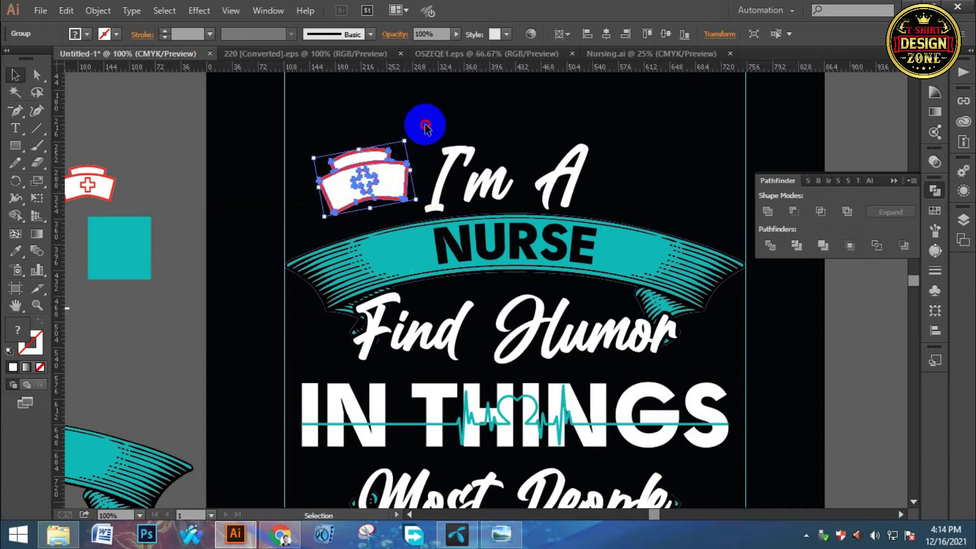
pyautogui.click(425, 124)
# Enlarge "I'm A" proportionally from its centre until it reaches the nurse cap.
pyautogui.click(577, 192)
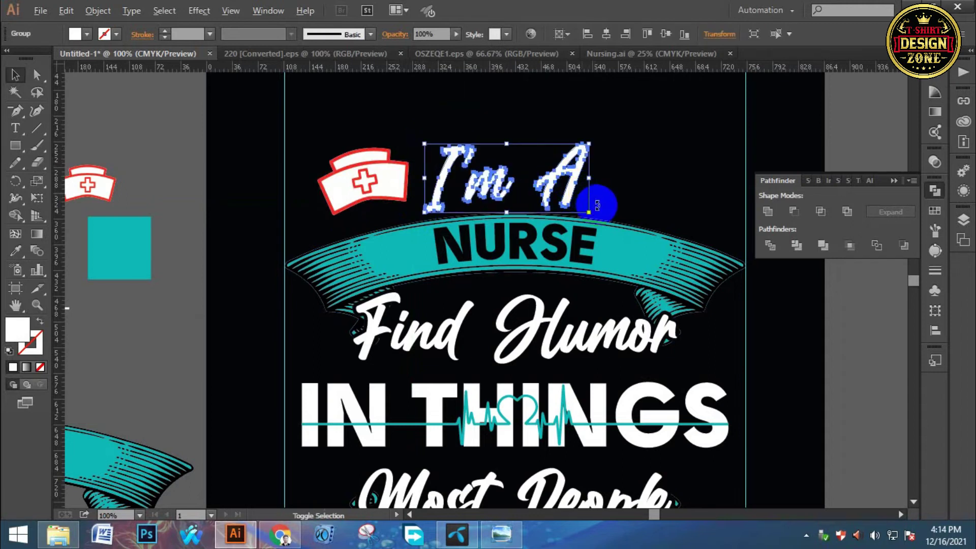
pyautogui.moveTo(594, 216); pyautogui.dragTo(609, 219)
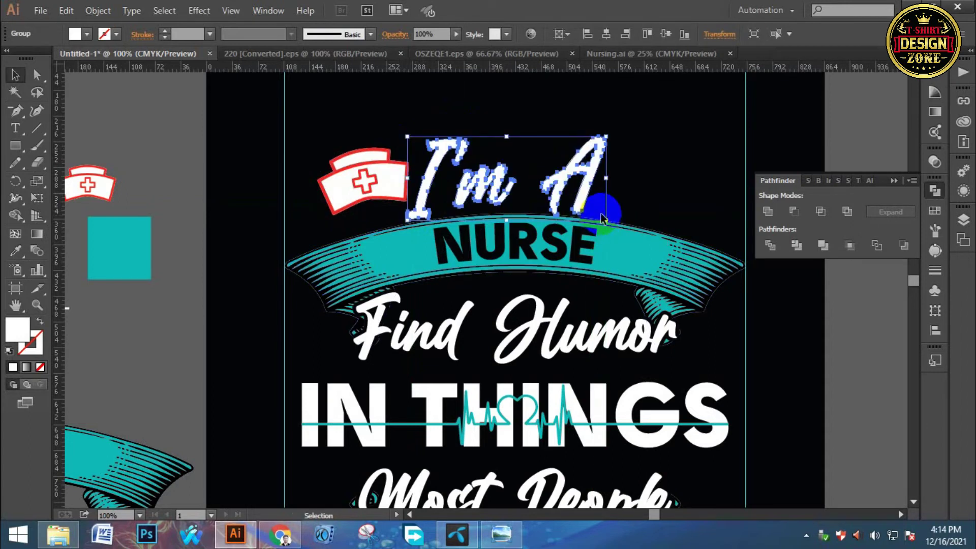
pyautogui.click(641, 160)
pyautogui.hotkey('ctrl', '0')
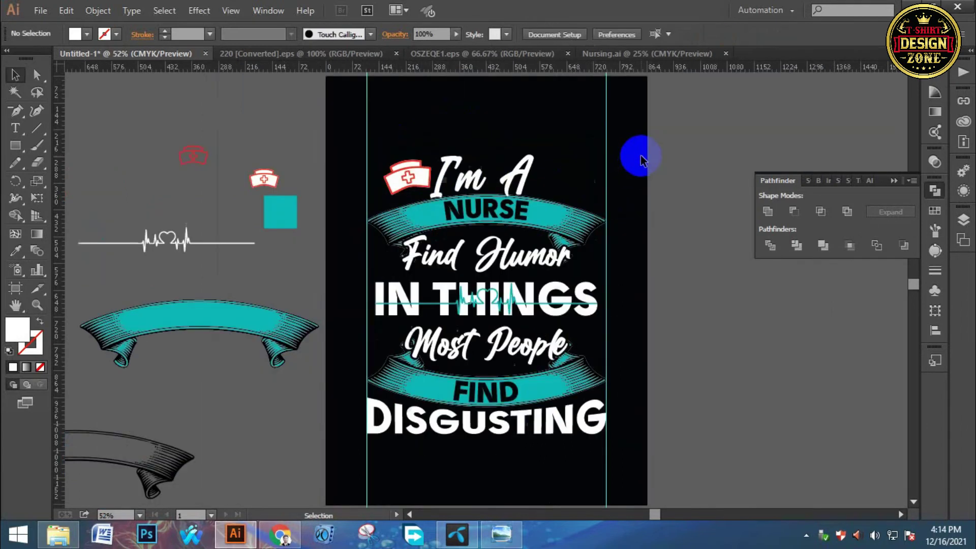
# Reduce the height of "I'm A" slightly so it sits just clear of the "NURSE" ribbon.
pyautogui.press('z')
pyautogui.click(469, 221)
pyautogui.click(457, 168)
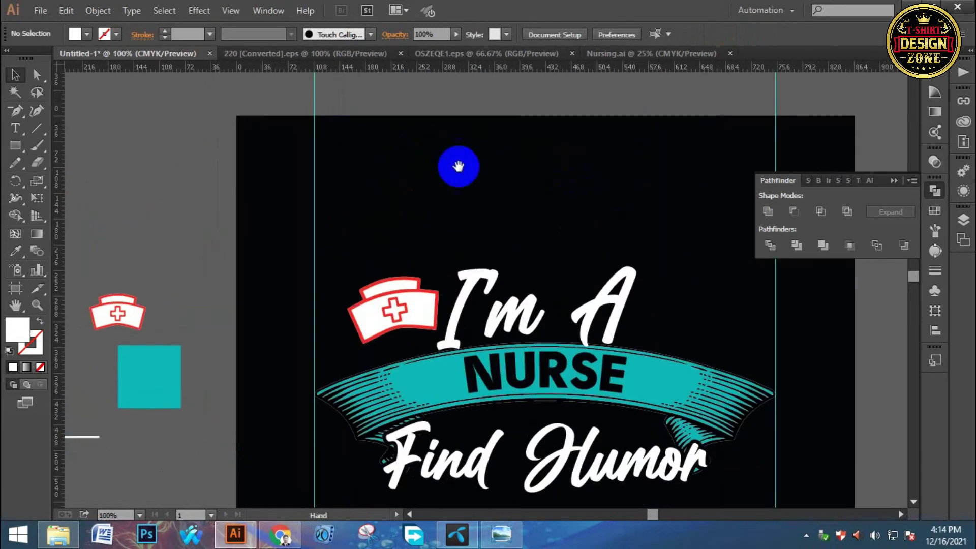
pyautogui.scroll(-2, 508, 219)
pyautogui.press('v')
pyautogui.click(516, 220)
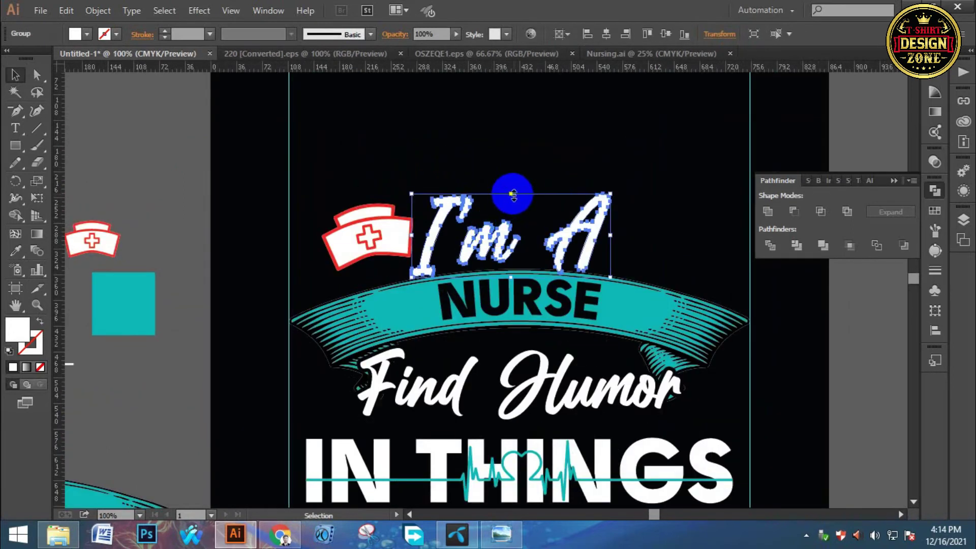
pyautogui.moveTo(510, 195); pyautogui.dragTo(527, 179)
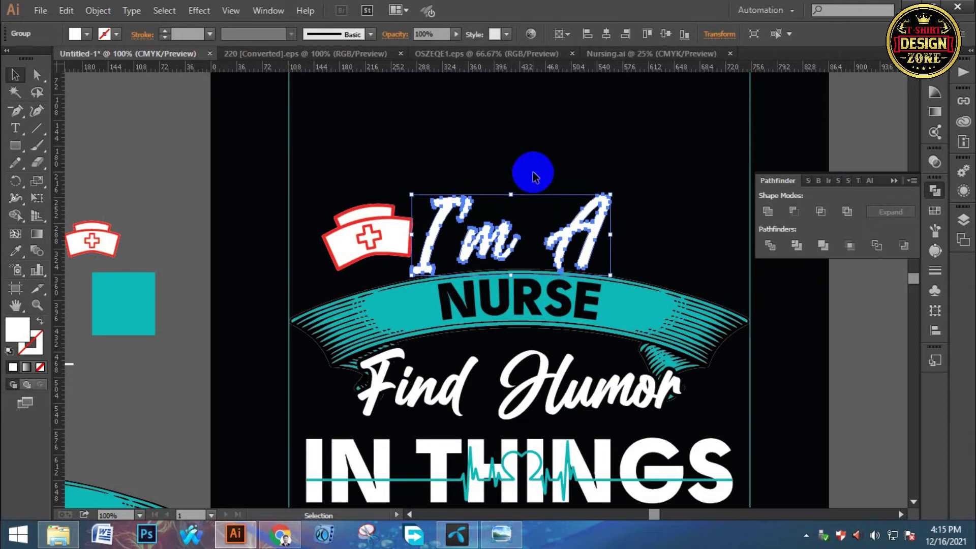
pyautogui.click(533, 175)
pyautogui.press('space')
# Shrink the tilted nurse cap and nudge it left to leave a gap before "I'm A".
pyautogui.click(380, 196)
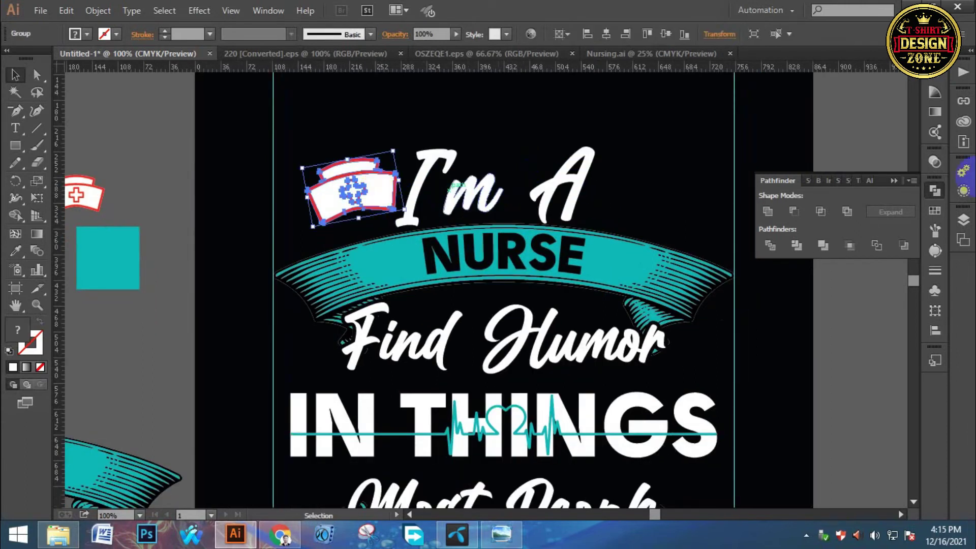
pyautogui.click(889, 181)
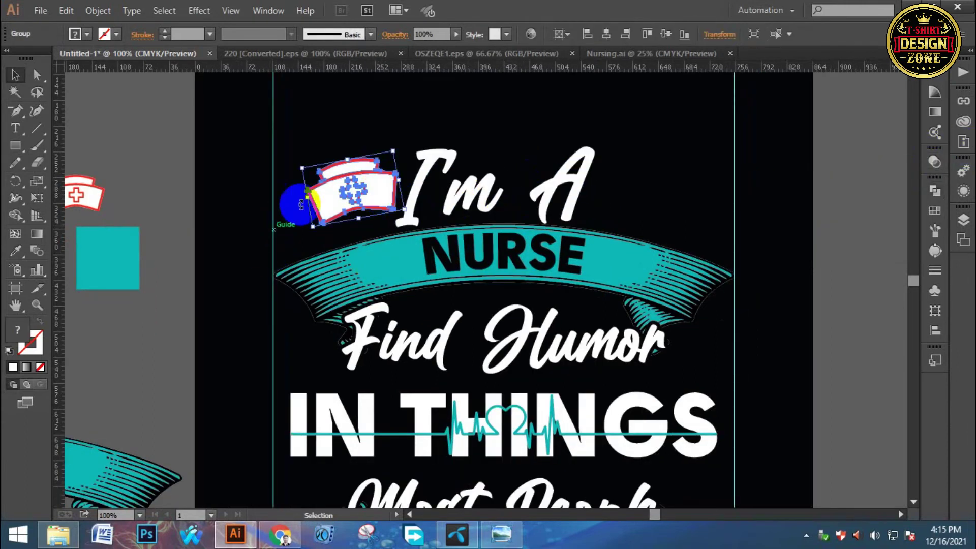
pyautogui.moveTo(302, 167); pyautogui.dragTo(305, 175)
pyautogui.press('Left')
pyautogui.press('Left')
pyautogui.press('Left')
pyautogui.click(333, 134)
# Create a vertically reflected copy of the nurse cap and place it level with the original on the other side of "I'm A".
pyautogui.click(331, 196)
pyautogui.rightClick(343, 180)
pyautogui.moveTo(440, 283)
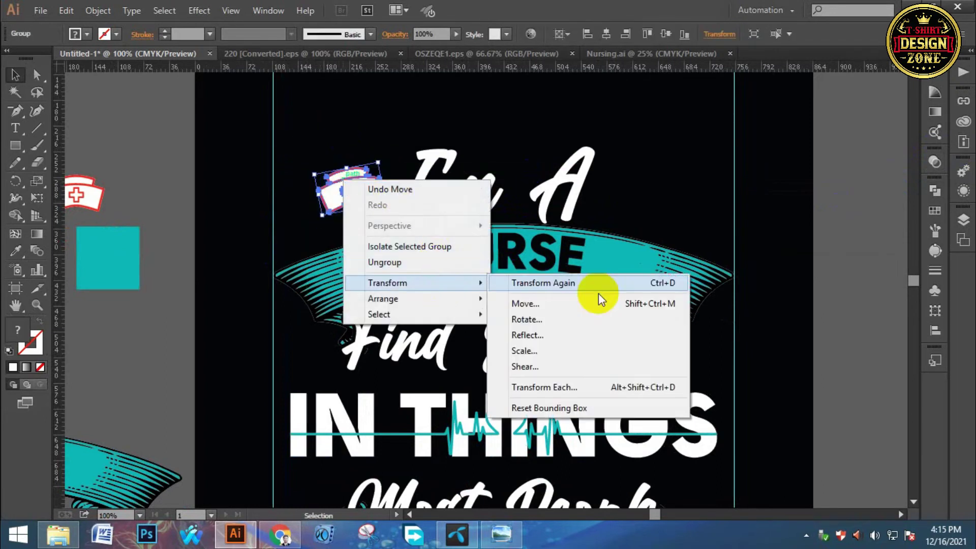
pyautogui.click(590, 330)
pyautogui.click(407, 325)
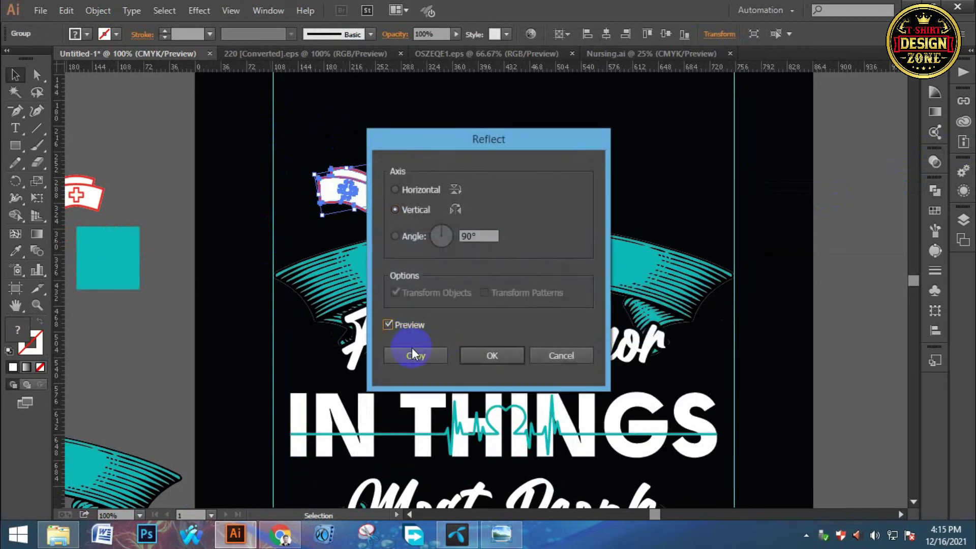
pyautogui.click(413, 354)
pyautogui.moveTo(363, 192); pyautogui.dragTo(514, 261)
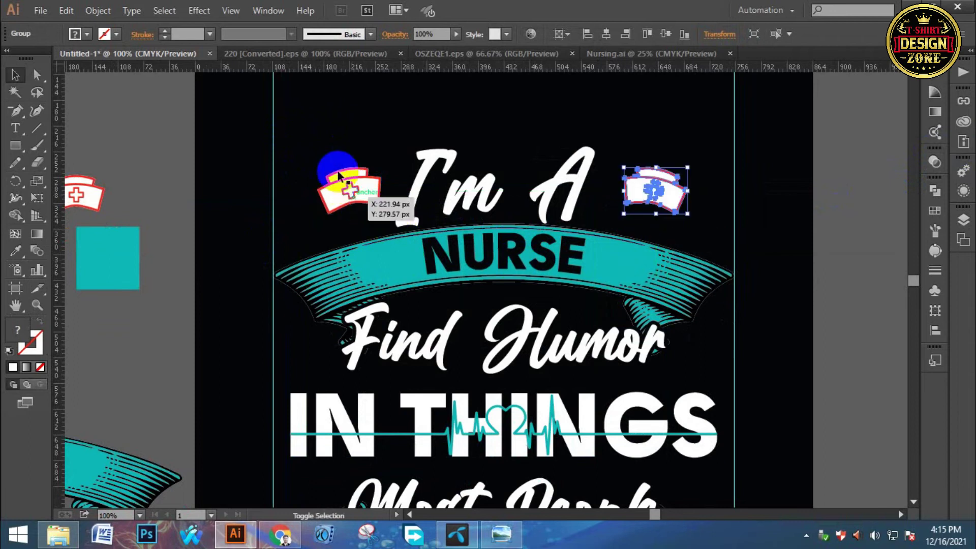
# Group the two nurse caps, centre them horizontally on the artboard and nudge them down slightly toward the ribbon.
pyautogui.keyDown('shift'); pyautogui.click(349, 193); pyautogui.keyUp('shift')
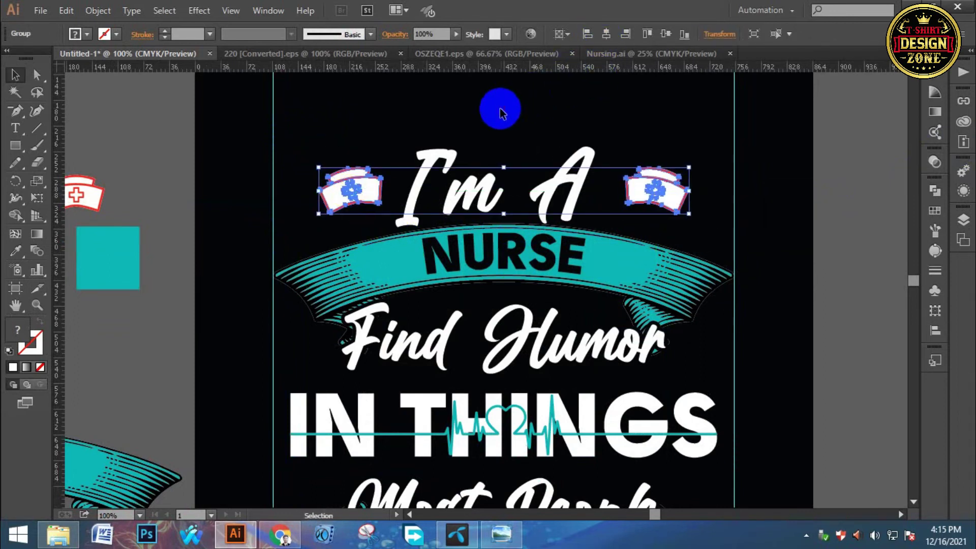
pyautogui.click(495, 111)
pyautogui.hotkey('ctrl', '0')
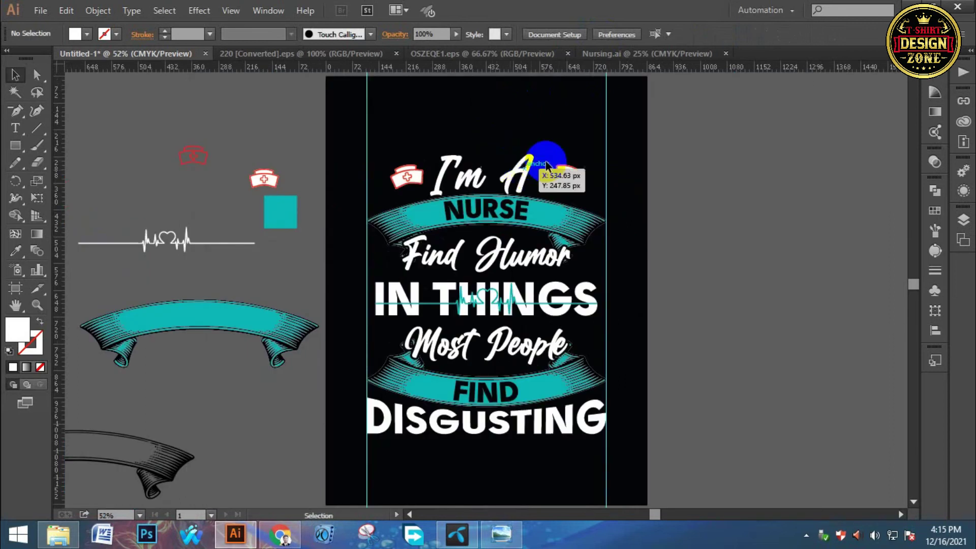
pyautogui.click(563, 153)
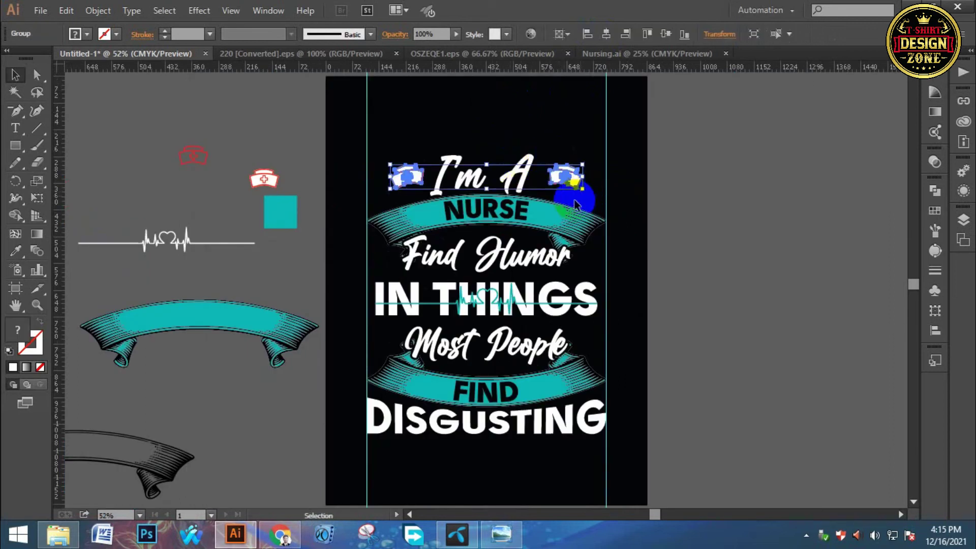
pyautogui.click(559, 124)
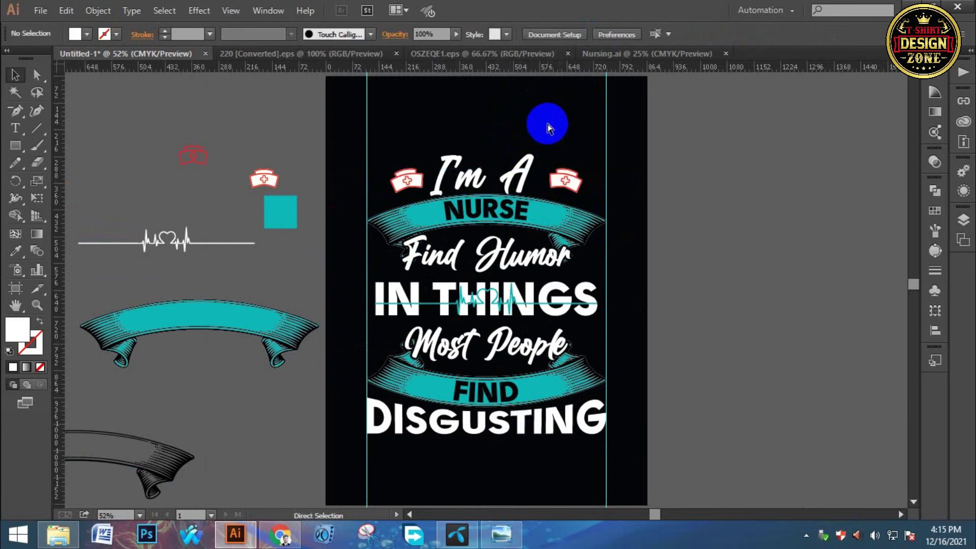
# Place a copy of the teal flourish ornament on the artboard beside the start of "Find Humor".
pyautogui.moveTo(501, 338); pyautogui.dragTo(505, 246)
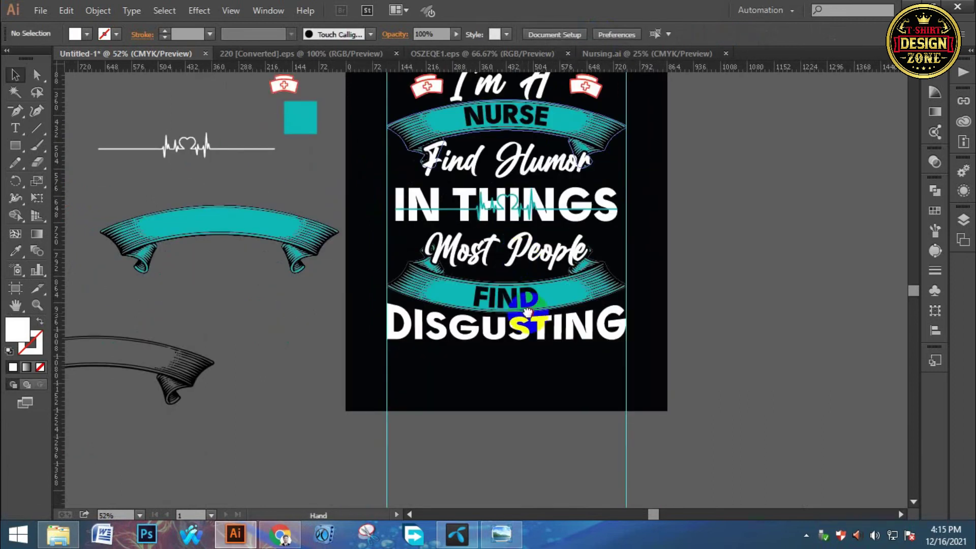
pyautogui.moveTo(509, 311); pyautogui.dragTo(518, 302)
pyautogui.moveTo(408, 218); pyautogui.dragTo(407, 257)
pyautogui.moveTo(340, 170)
pyautogui.mouseDown()
pyautogui.moveTo(366, 185)
pyautogui.moveTo(486, 202)
pyautogui.mouseUp()
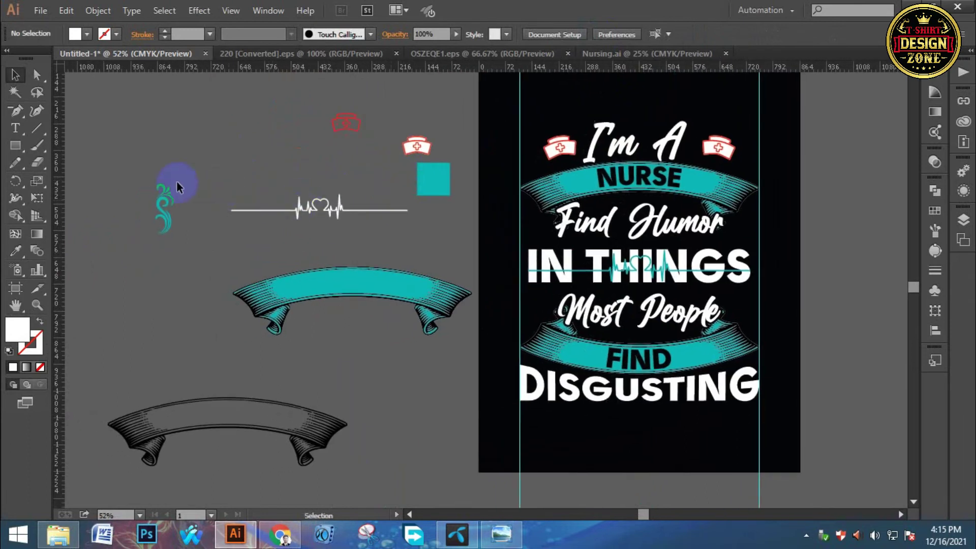
pyautogui.moveTo(172, 235); pyautogui.dragTo(529, 224)
pyautogui.keyDown('ctrl'); pyautogui.click(580, 263); pyautogui.keyUp('ctrl')
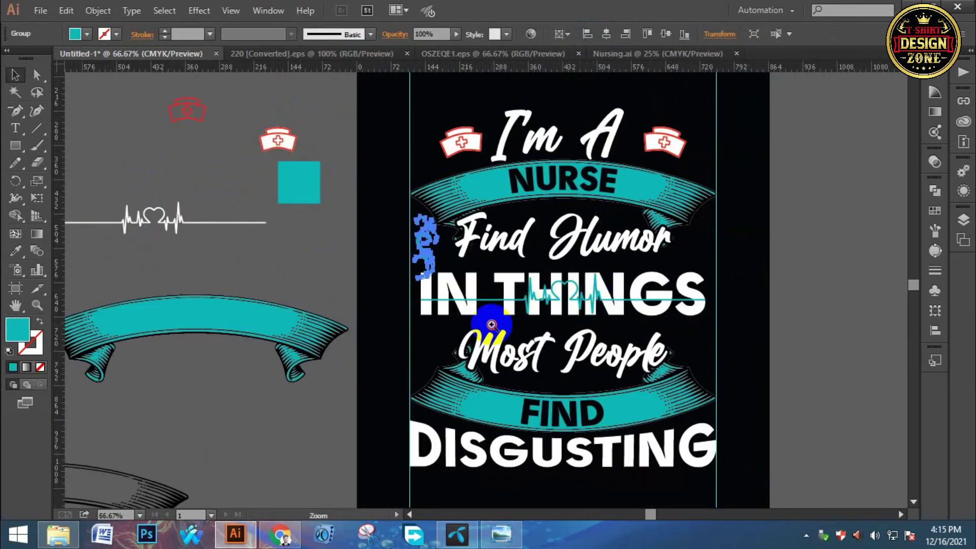
pyautogui.keyDown('ctrl'); pyautogui.click(491, 325); pyautogui.keyUp('ctrl')
pyautogui.keyDown('ctrl'); pyautogui.click(491, 322); pyautogui.keyUp('ctrl')
pyautogui.scroll(4, 337, 250)
pyautogui.moveTo(261, 150); pyautogui.dragTo(261, 149)
pyautogui.click(189, 142)
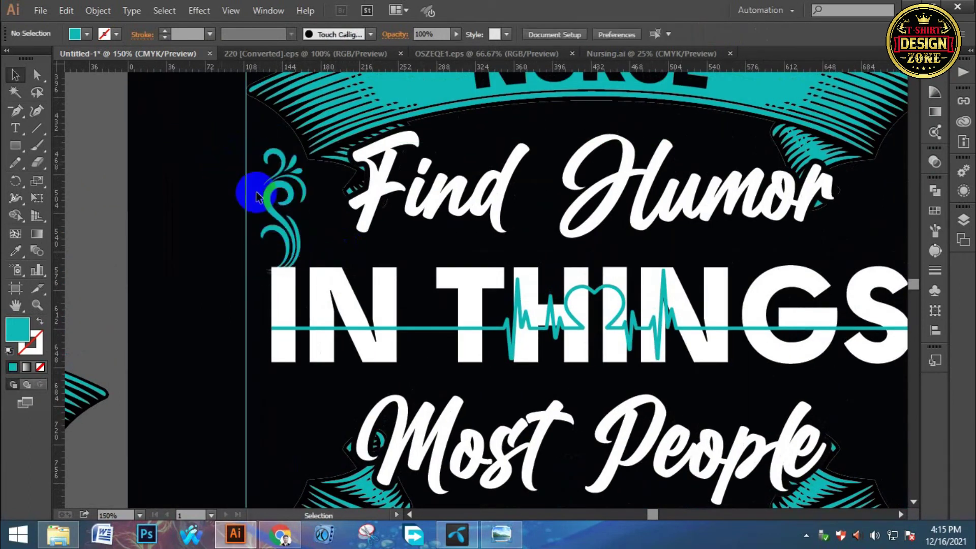
# Move the flourish up beneath the "NURSE" ribbon's end and nudge it left until it touches the left guide.
pyautogui.moveTo(269, 184); pyautogui.dragTo(267, 171)
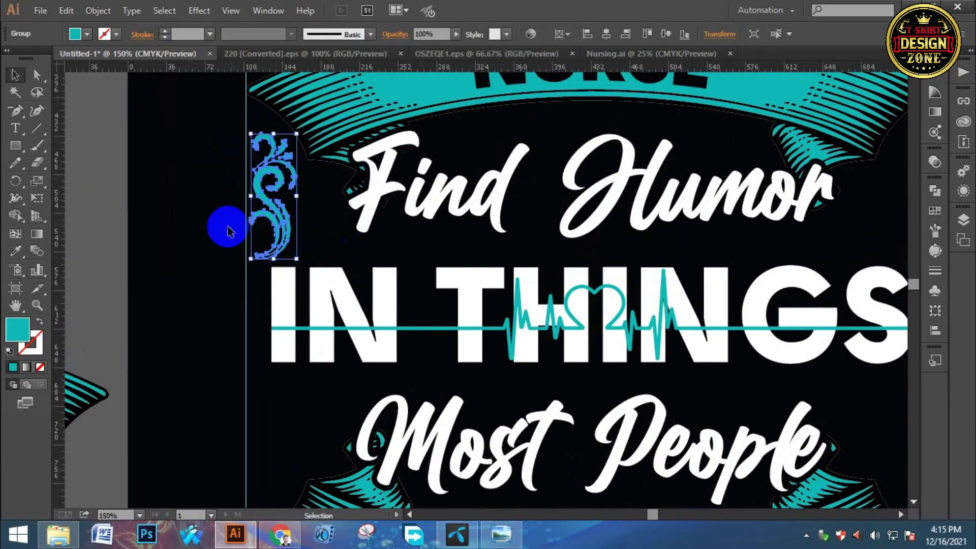
pyautogui.press('Left')
pyautogui.press('Left')
pyautogui.press('Left')
pyautogui.click(212, 253)
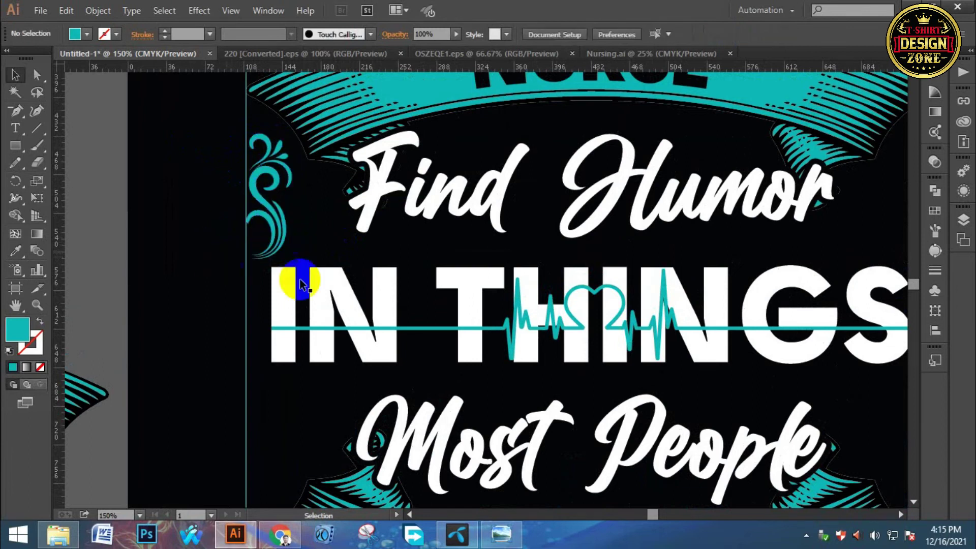
# Create a vertically reflected copy of the flourish and align it with the right guide on the other side of "Find Humor".
pyautogui.moveTo(342, 242); pyautogui.dragTo(314, 231)
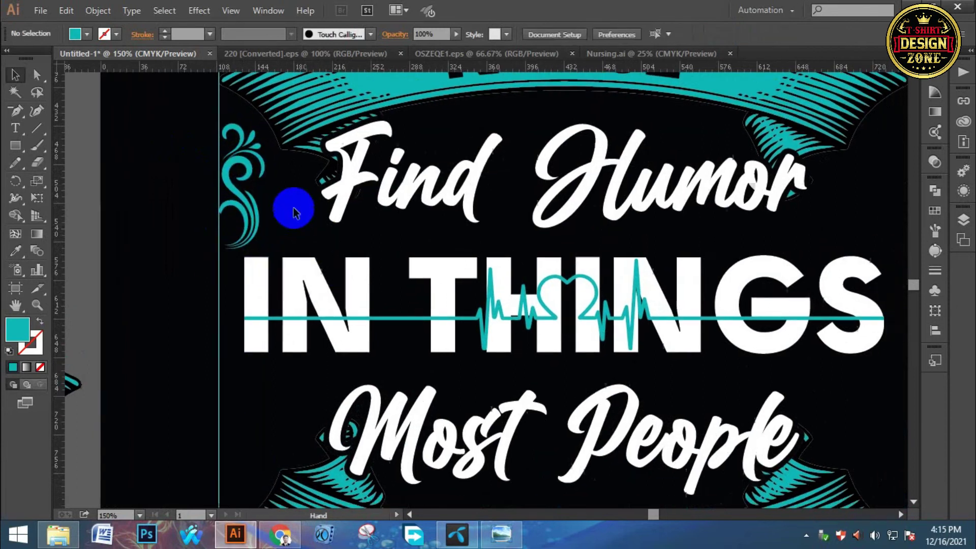
pyautogui.click(236, 172)
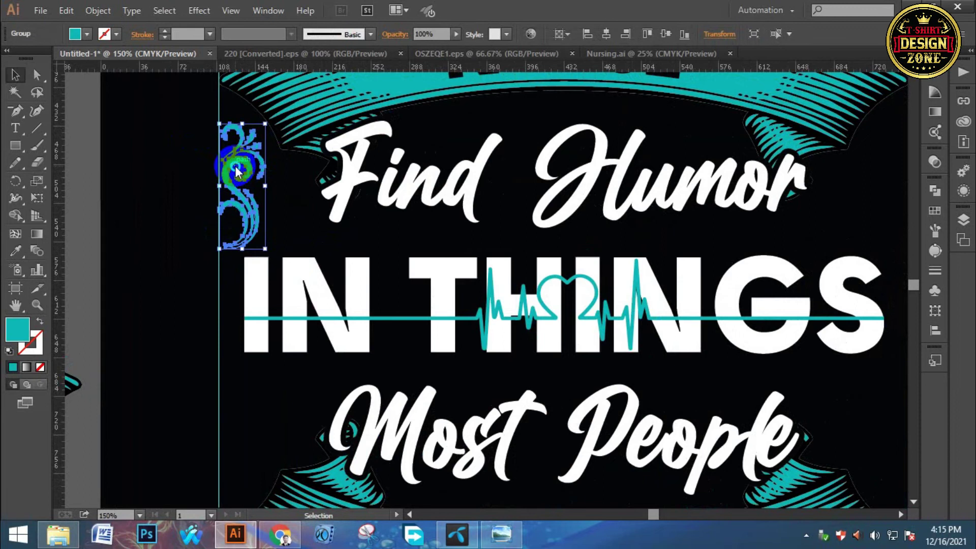
pyautogui.rightClick(237, 172)
pyautogui.moveTo(304, 268)
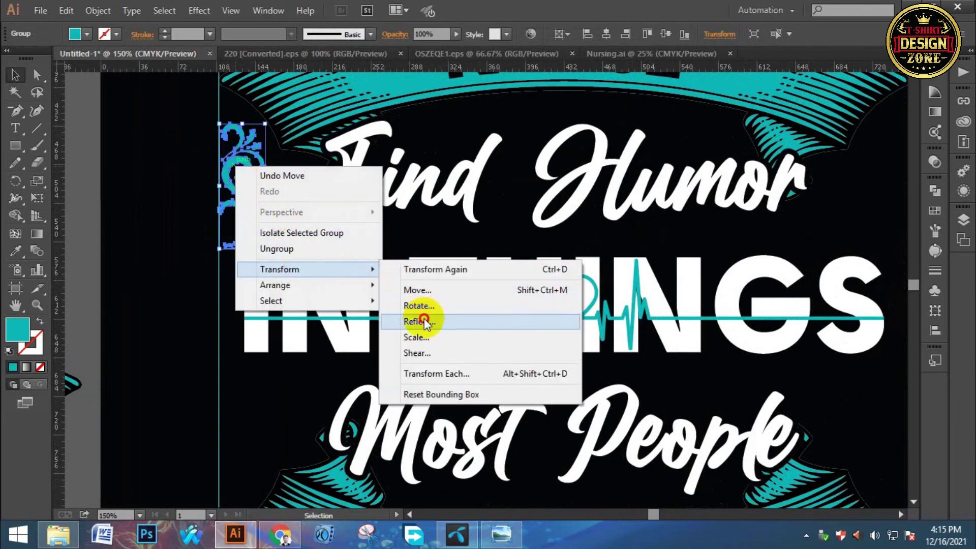
pyautogui.click(424, 319)
pyautogui.click(414, 353)
pyautogui.moveTo(554, 338); pyautogui.dragTo(475, 324)
pyautogui.moveTo(160, 188); pyautogui.dragTo(789, 229)
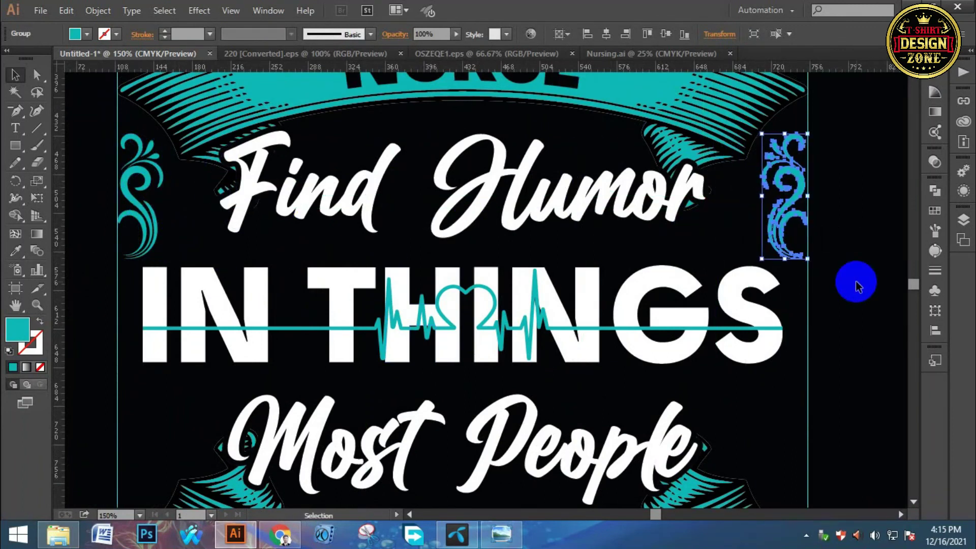
# Group the two flourishes and centre them horizontally on the artboard.
pyautogui.keyDown('shift'); pyautogui.click(130, 178); pyautogui.keyUp('shift')
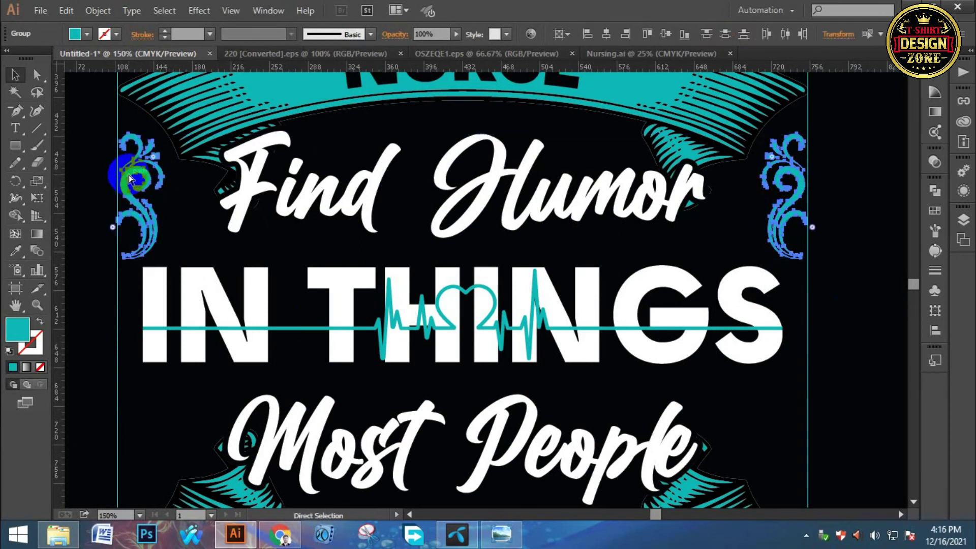
pyautogui.click(607, 35)
pyautogui.click(597, 142)
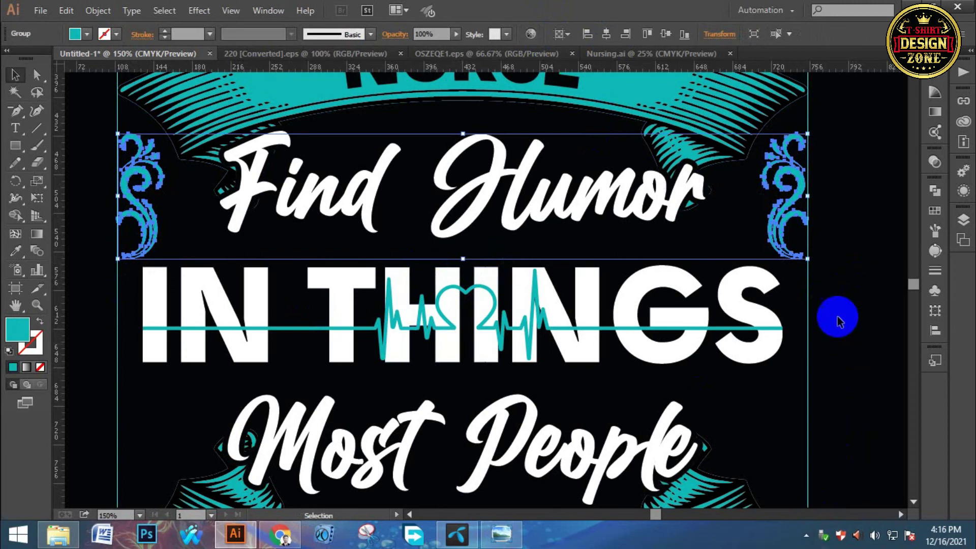
# Place an upside-down reflected copy of the flourish pair on both sides of "Most People", just below "IN THINGS".
pyautogui.hotkey('ctrl', '-')
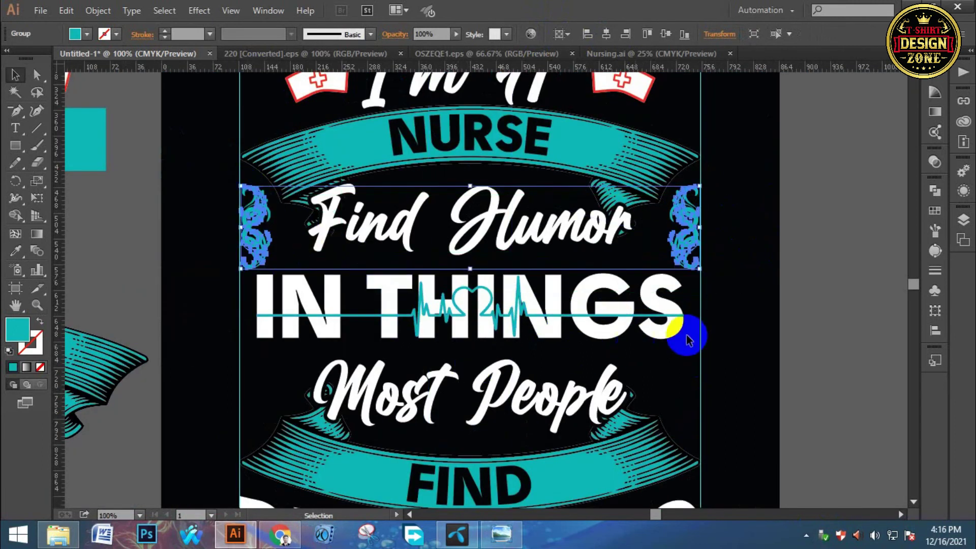
pyautogui.moveTo(694, 262); pyautogui.dragTo(703, 410)
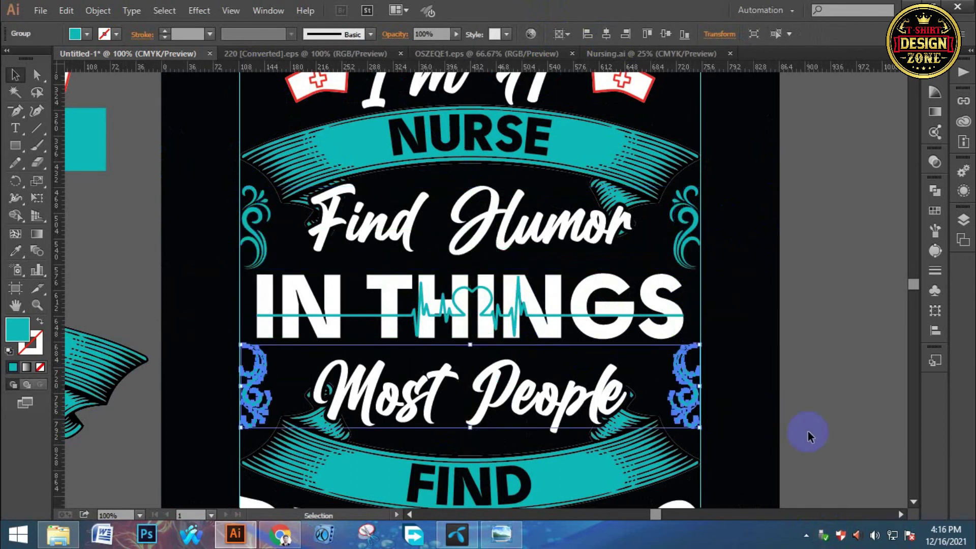
pyautogui.click(798, 423)
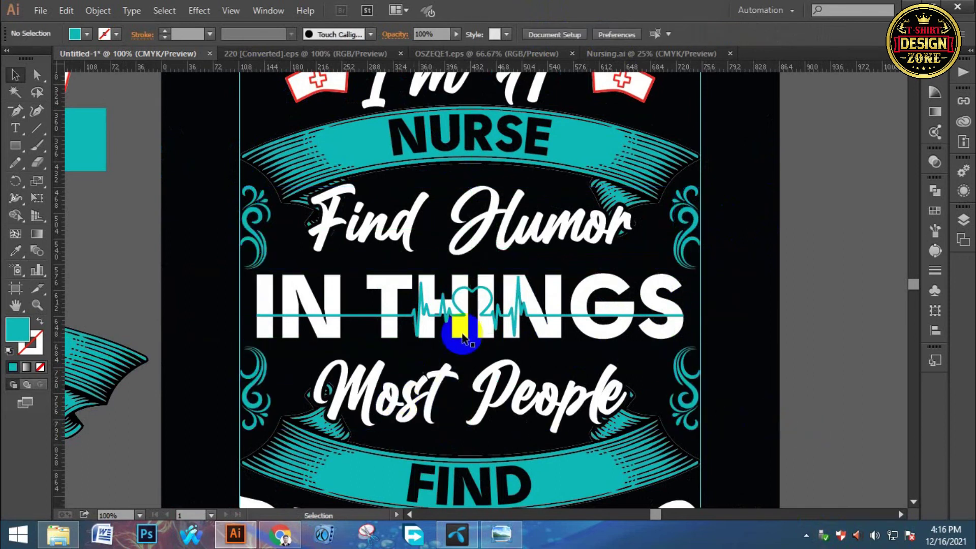
# Recolour the heartbeat line over "IN THINGS" with the red sampled from the nurse cap.
pyautogui.click(487, 319)
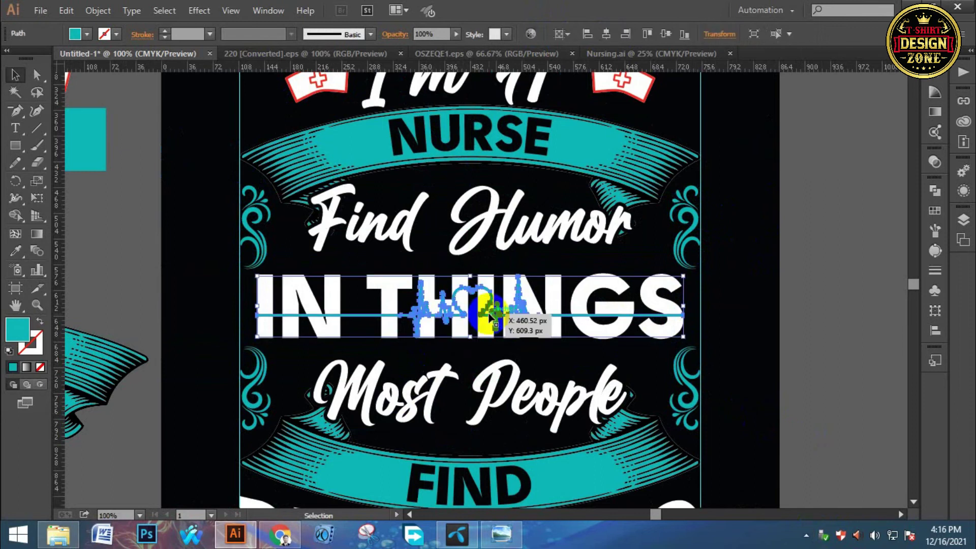
pyautogui.press('i')
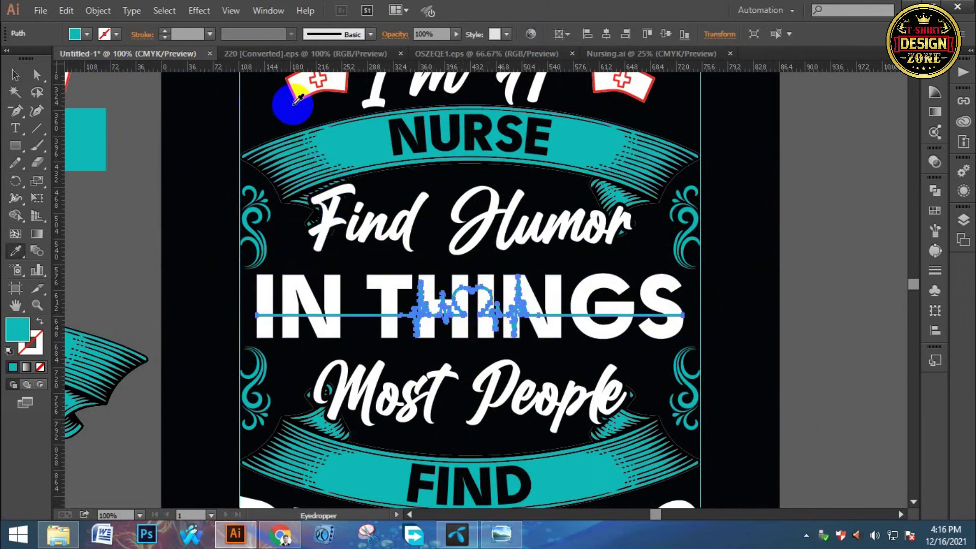
pyautogui.click(297, 96)
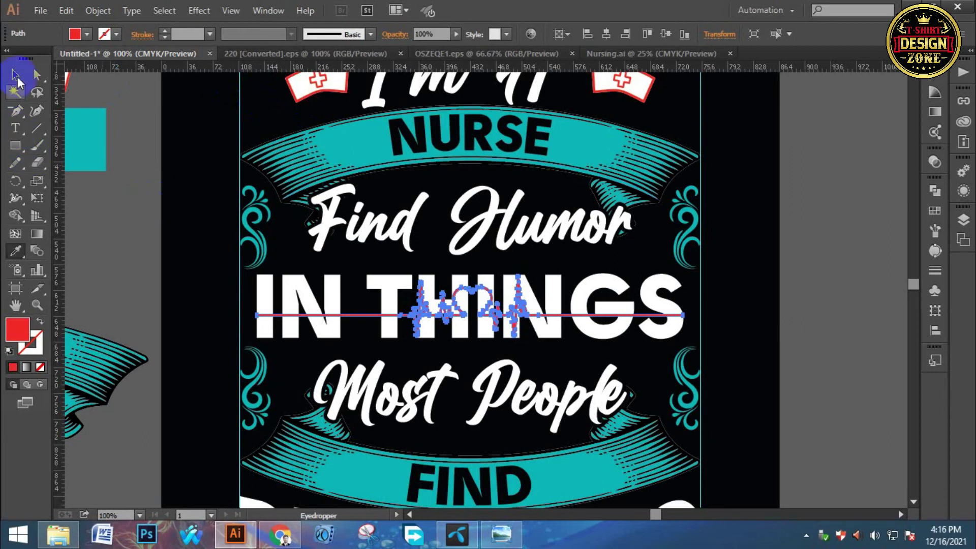
pyautogui.click(15, 75)
# Offset the heartbeat line's path by 5 px with miter joins and fill the offset shape with black (000000).
pyautogui.click(97, 10)
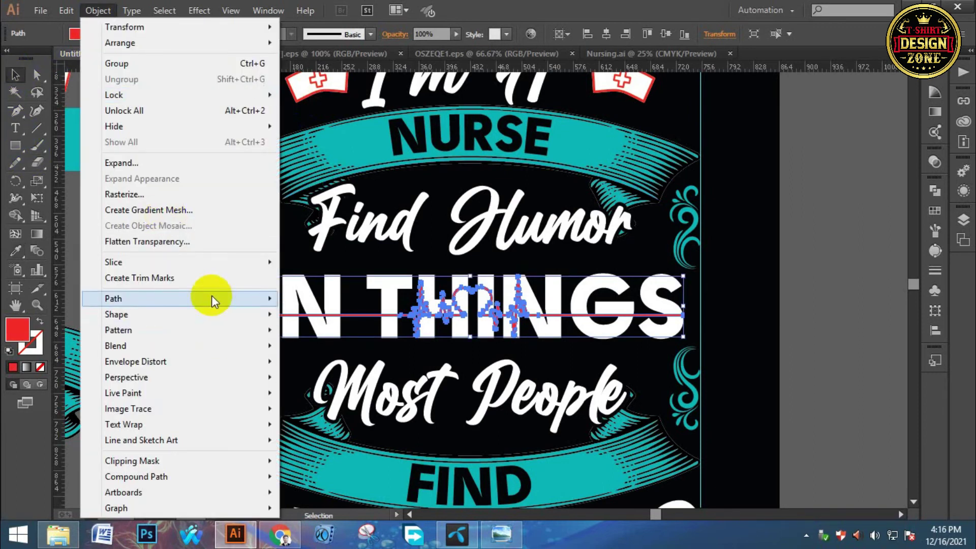
pyautogui.moveTo(211, 299)
pyautogui.click(327, 351)
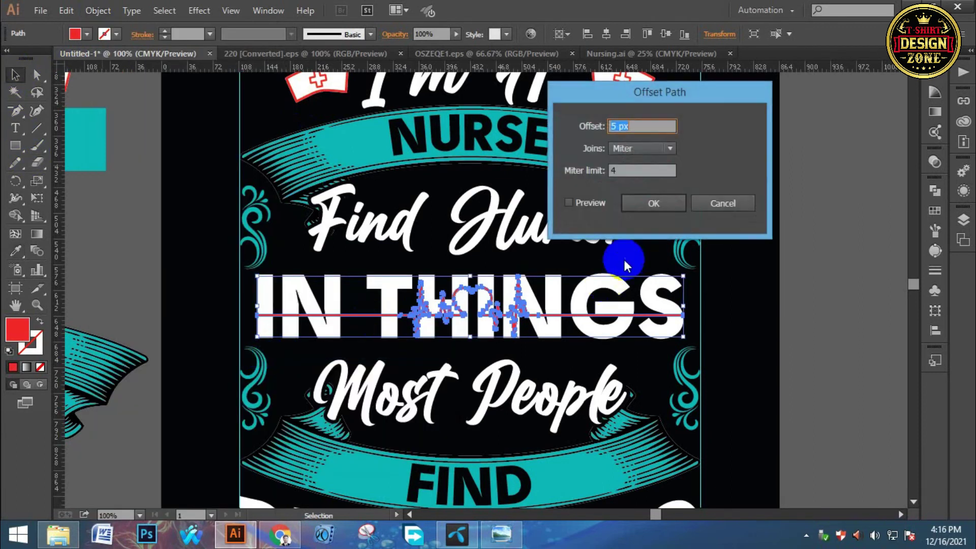
pyautogui.click(642, 202)
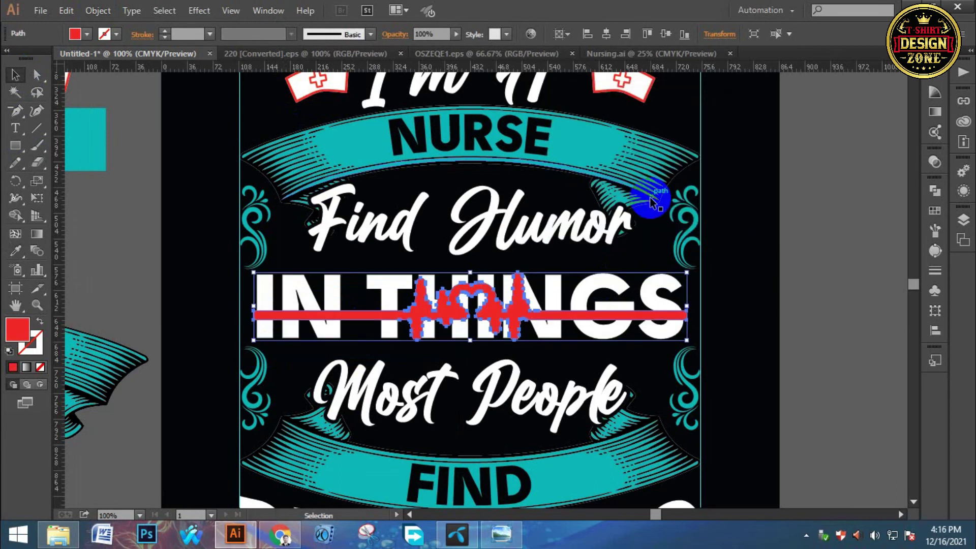
pyautogui.doubleClick(14, 328)
pyautogui.moveTo(612, 330)
pyautogui.mouseDown()
pyautogui.moveTo(602, 320)
pyautogui.moveTo(518, 387)
pyautogui.mouseUp()
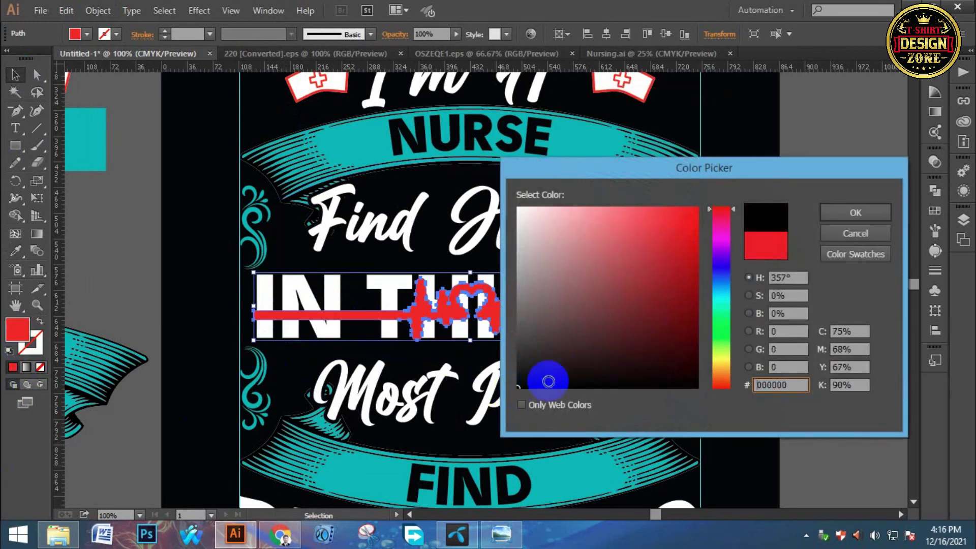
pyautogui.click(831, 216)
# Cut the black offset shape and paste it into an unclipped opacity mask on "IN THINGS" to make a gap around the heartbeat.
pyautogui.press('a')
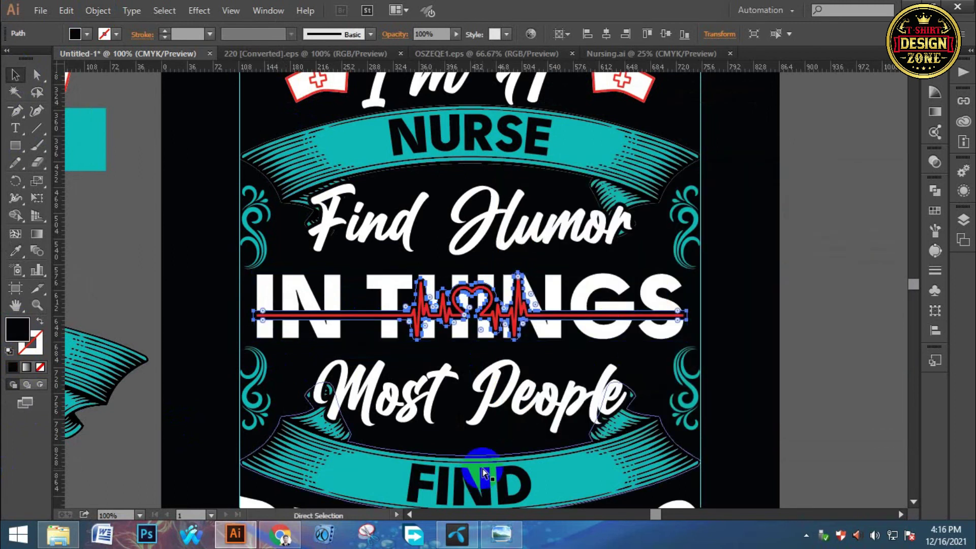
pyautogui.hotkey('ctrl', 'x')
pyautogui.click(553, 339)
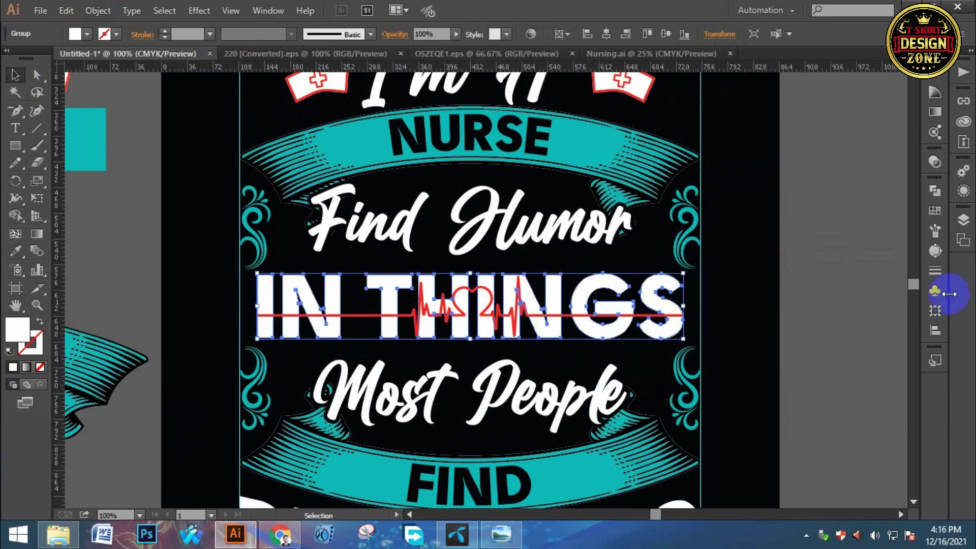
pyautogui.click(935, 250)
pyautogui.click(932, 169)
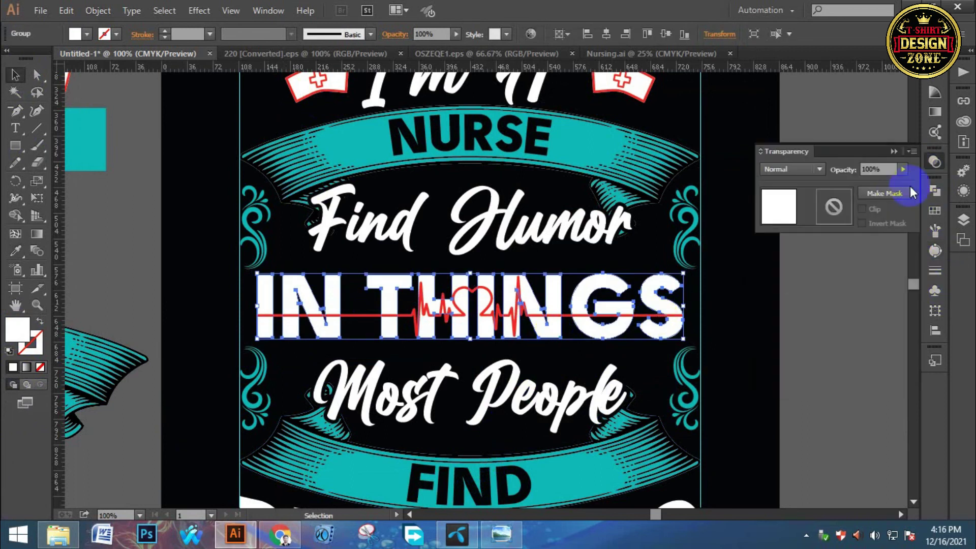
pyautogui.click(887, 197)
pyautogui.click(834, 206)
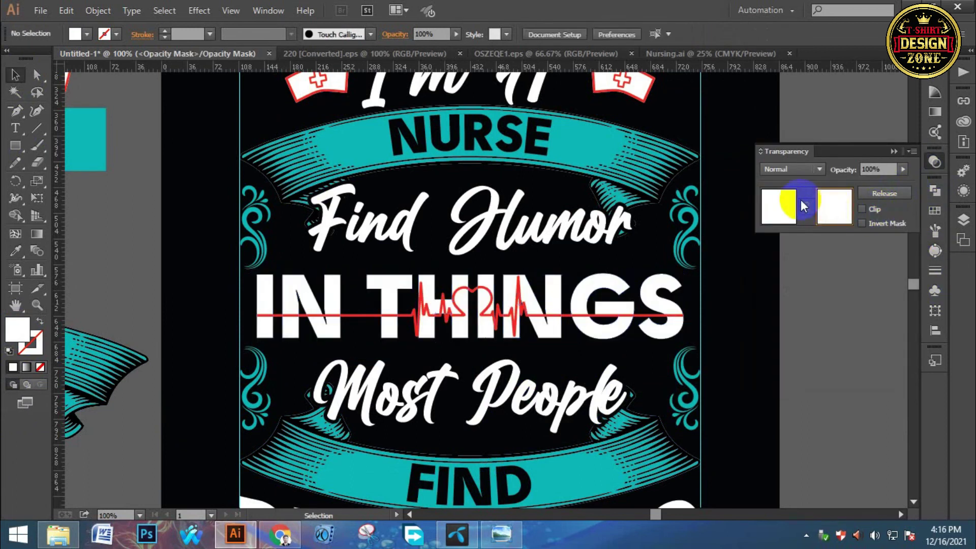
pyautogui.click(774, 199)
pyautogui.click(760, 349)
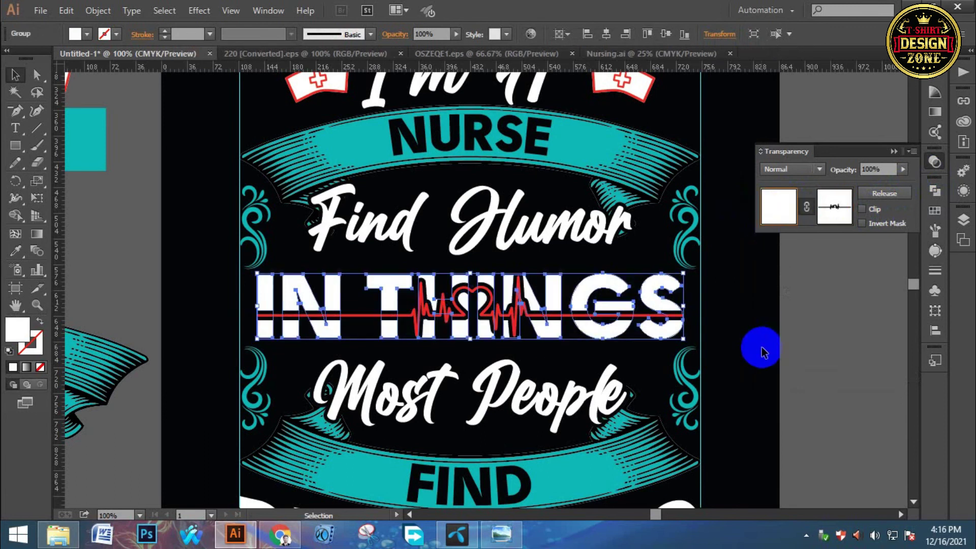
pyautogui.hotkey('ctrl', '0')
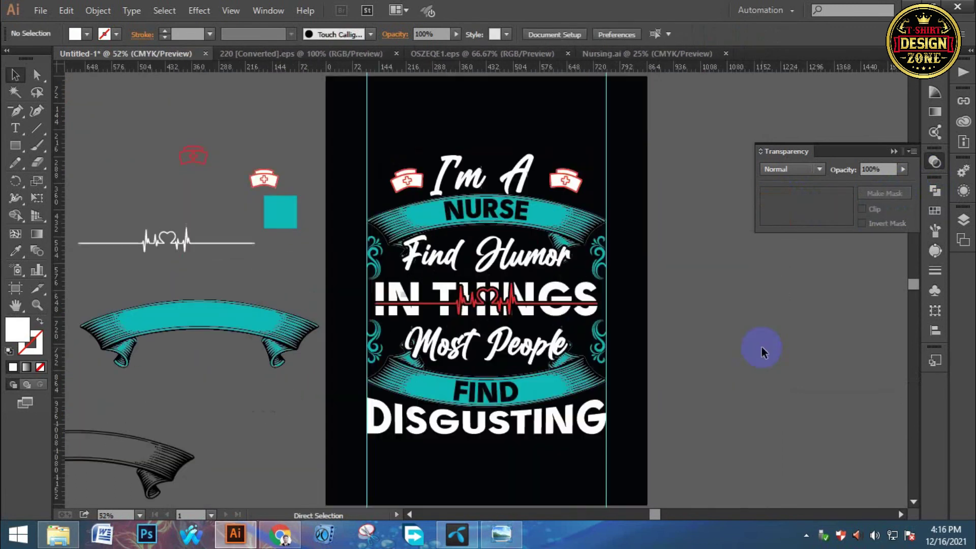
# Draw a curved path with the Pen tool beneath the lower ribbon's left end, from the left guide to above the "S" of "DISGUSTING".
pyautogui.moveTo(542, 329); pyautogui.dragTo(492, 291)
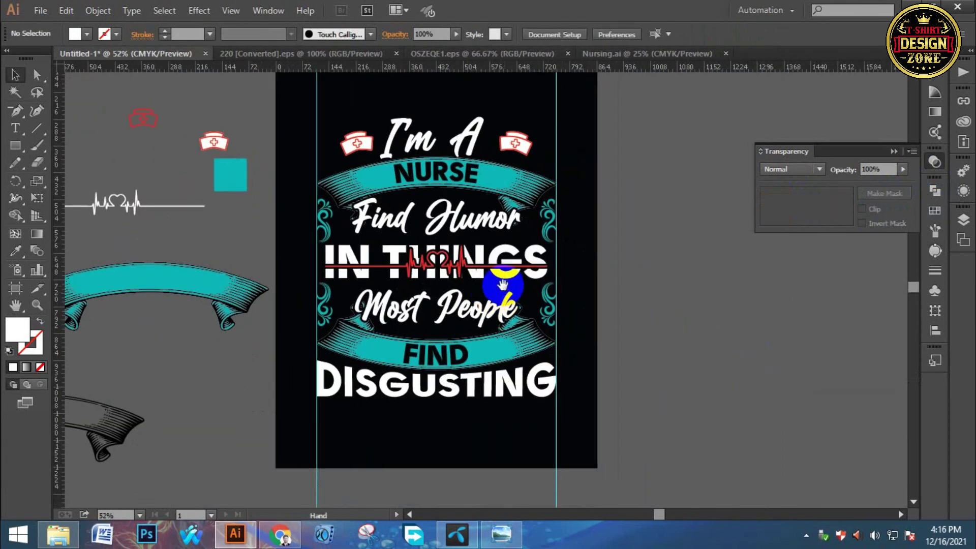
pyautogui.hotkey('ctrl', '-')
pyautogui.hotkey('ctrl', '-')
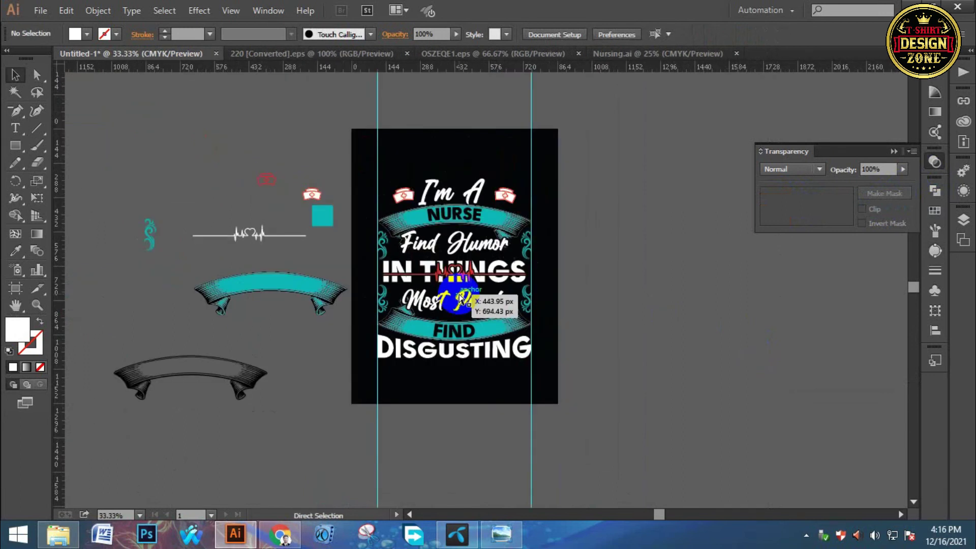
pyautogui.hotkey('ctrl', '+')
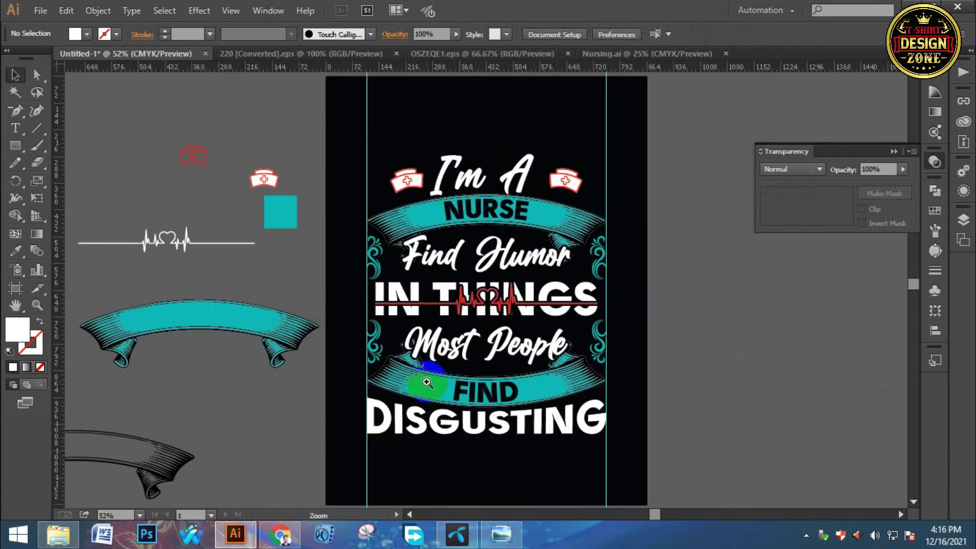
pyautogui.click(427, 382)
pyautogui.click(438, 348)
pyautogui.moveTo(500, 297); pyautogui.dragTo(365, 320)
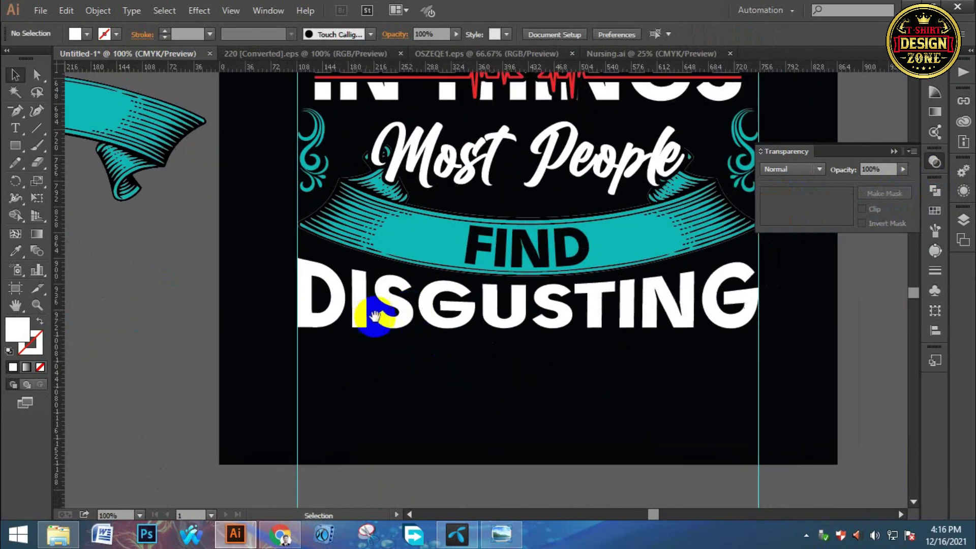
pyautogui.click(413, 293)
pyautogui.moveTo(381, 277); pyautogui.dragTo(325, 268)
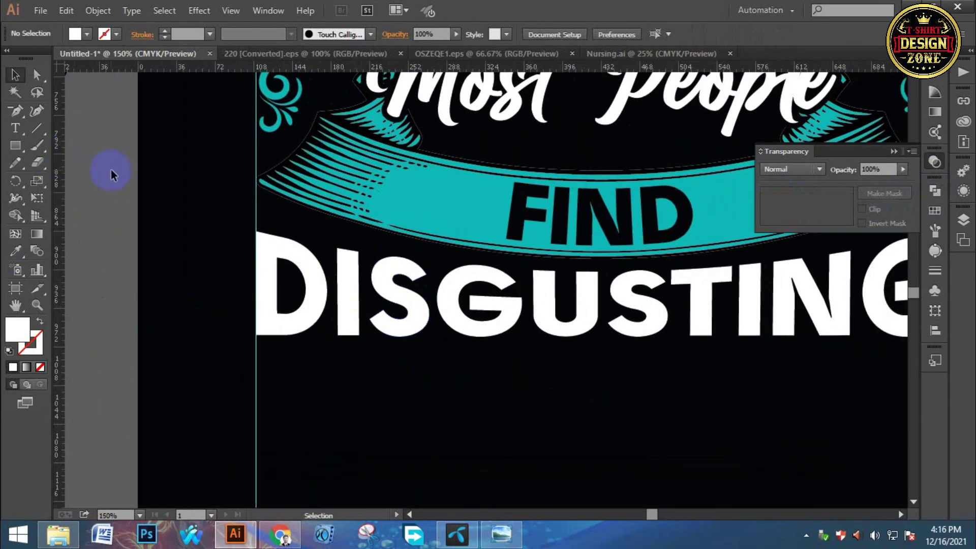
pyautogui.press('p')
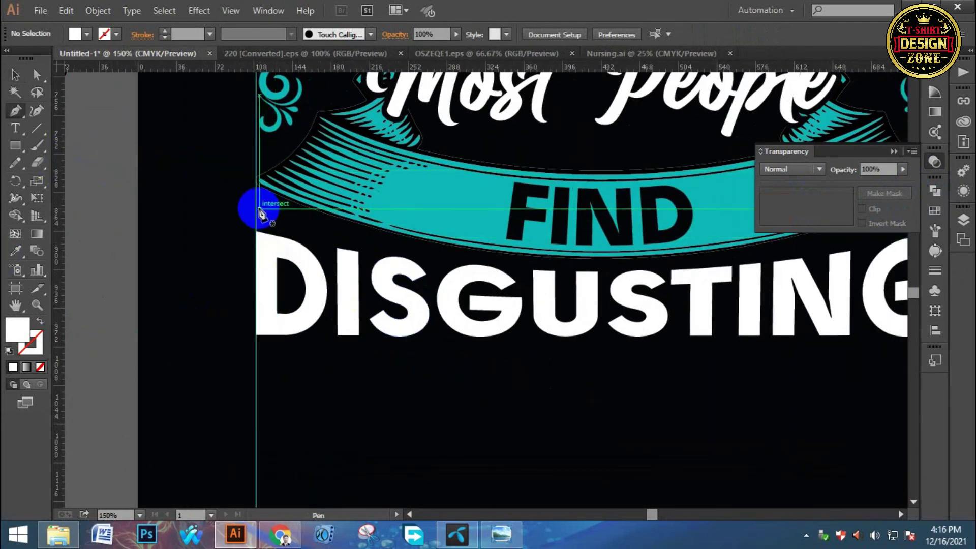
pyautogui.click(256, 208)
pyautogui.moveTo(398, 246); pyautogui.dragTo(459, 257)
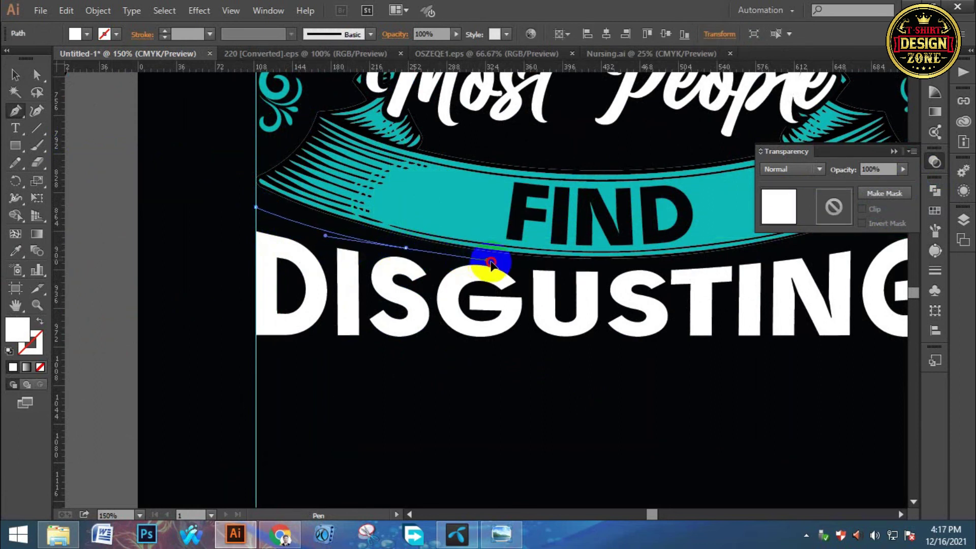
pyautogui.moveTo(487, 263); pyautogui.dragTo(488, 261)
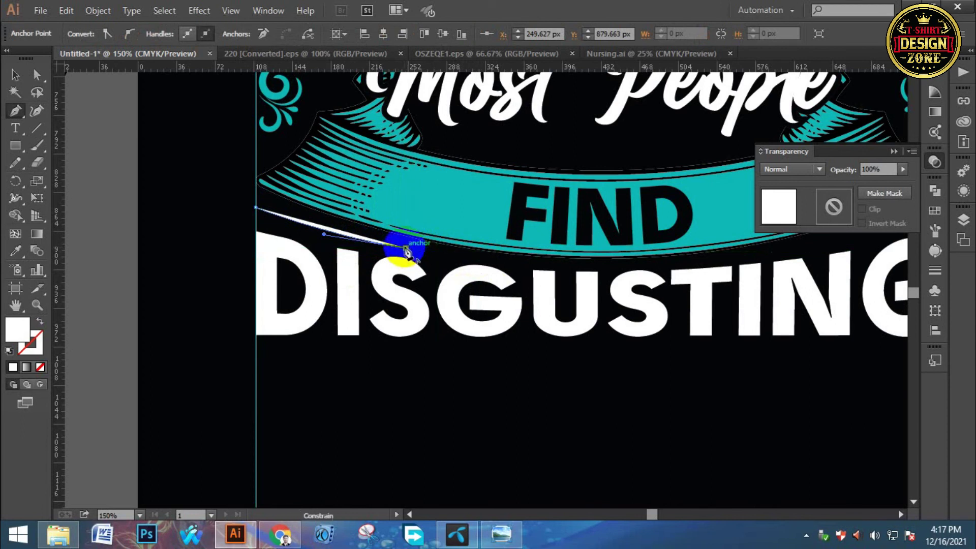
# Give the curve no fill and a white 7 pt stroke with a width profile tapering towards the ribbon's centre.
pyautogui.click(15, 75)
pyautogui.click(297, 231)
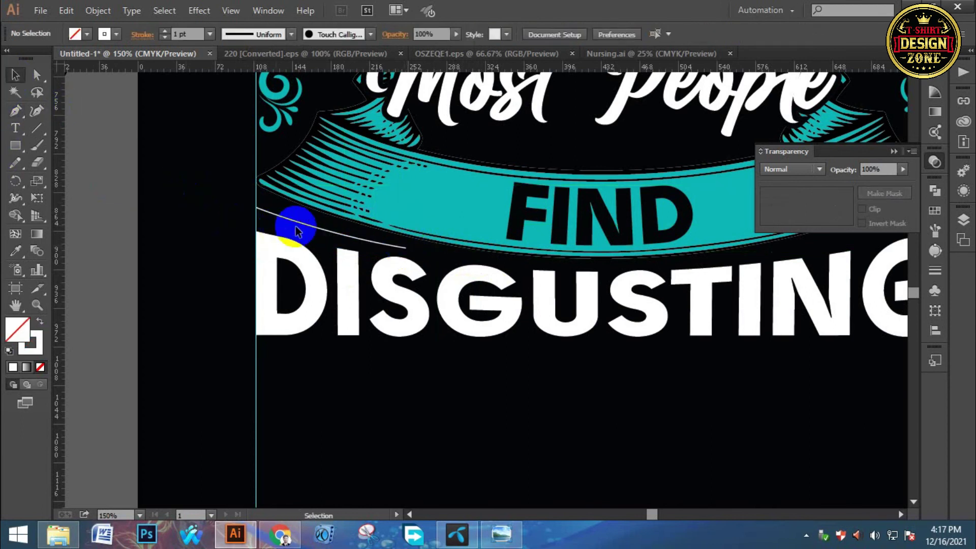
pyautogui.click(298, 224)
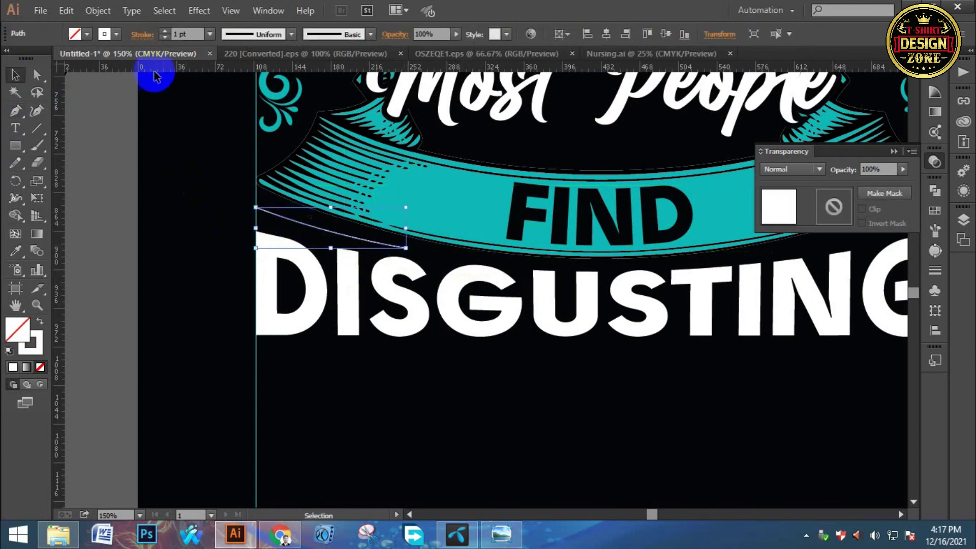
pyautogui.click(165, 31)
pyautogui.click(165, 31)
pyautogui.click(165, 31)
pyautogui.click(165, 31)
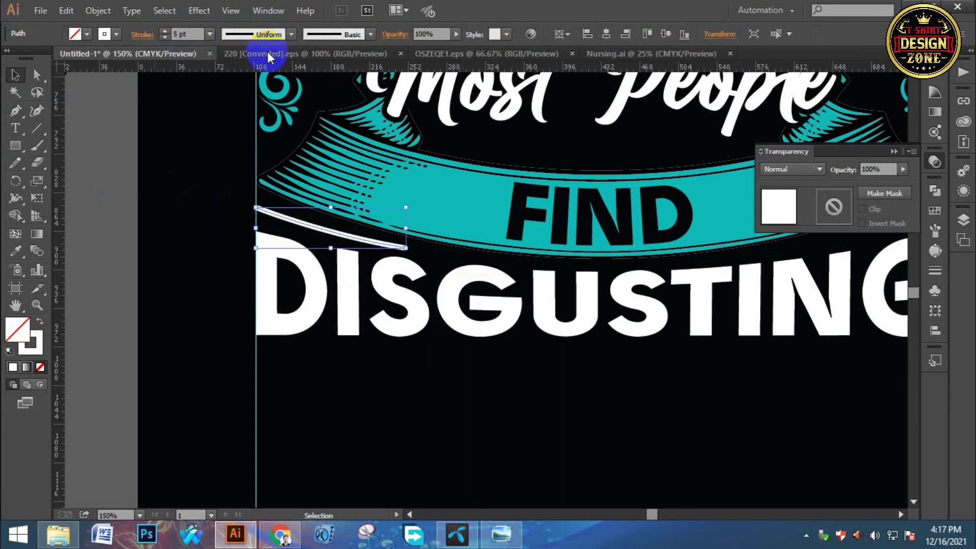
pyautogui.click(268, 34)
pyautogui.click(243, 152)
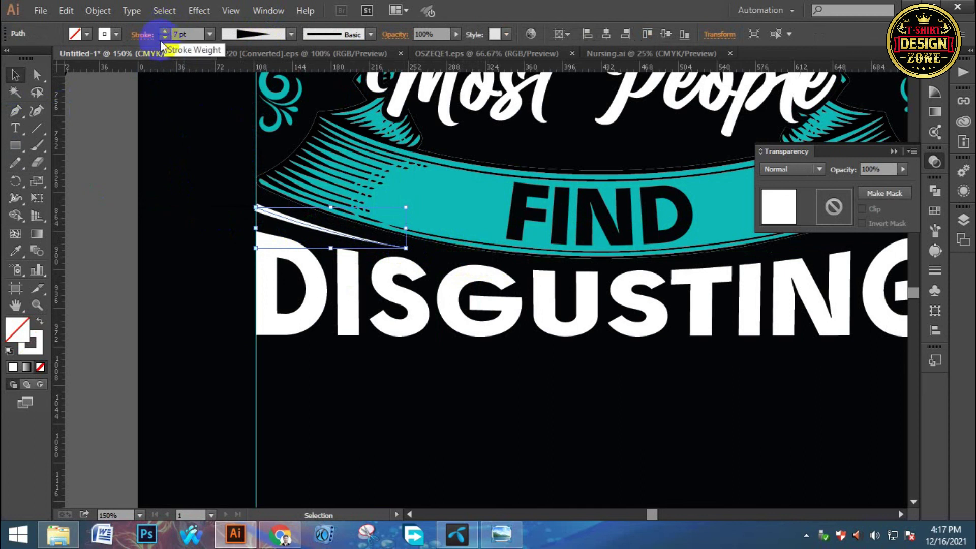
# Expand the appearance of the tapered stroke and reselect the resulting shape.
pyautogui.click(97, 11)
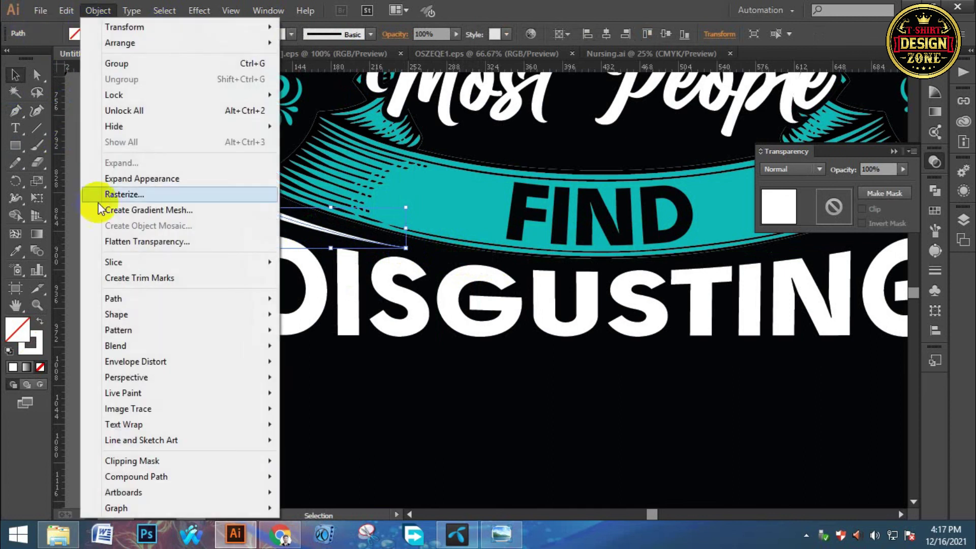
pyautogui.click(114, 175)
pyautogui.click(143, 305)
pyautogui.hotkey('ctrl', '-')
pyautogui.hotkey('ctrl', '-')
pyautogui.moveTo(443, 367); pyautogui.dragTo(346, 347)
pyautogui.click(304, 243)
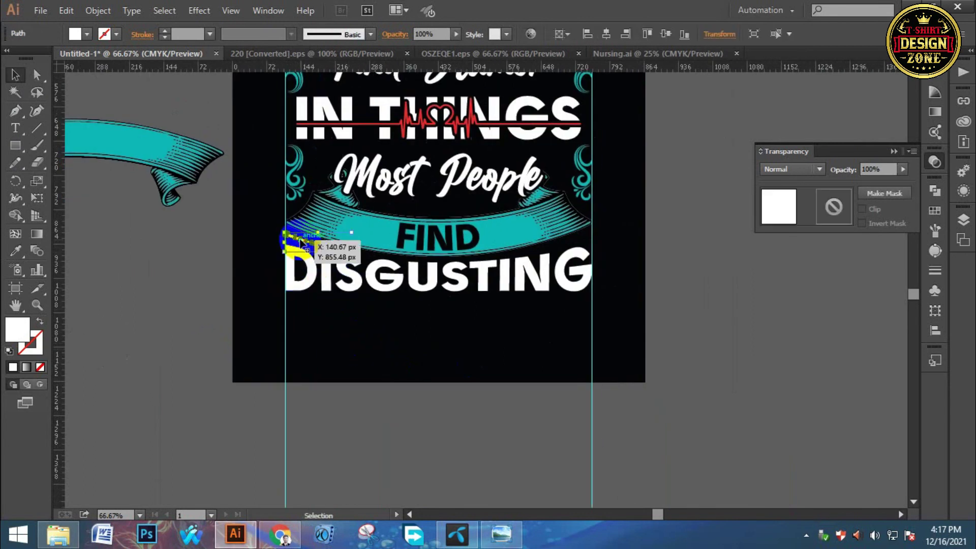
pyautogui.rightClick(302, 241)
pyautogui.moveTo(434, 426)
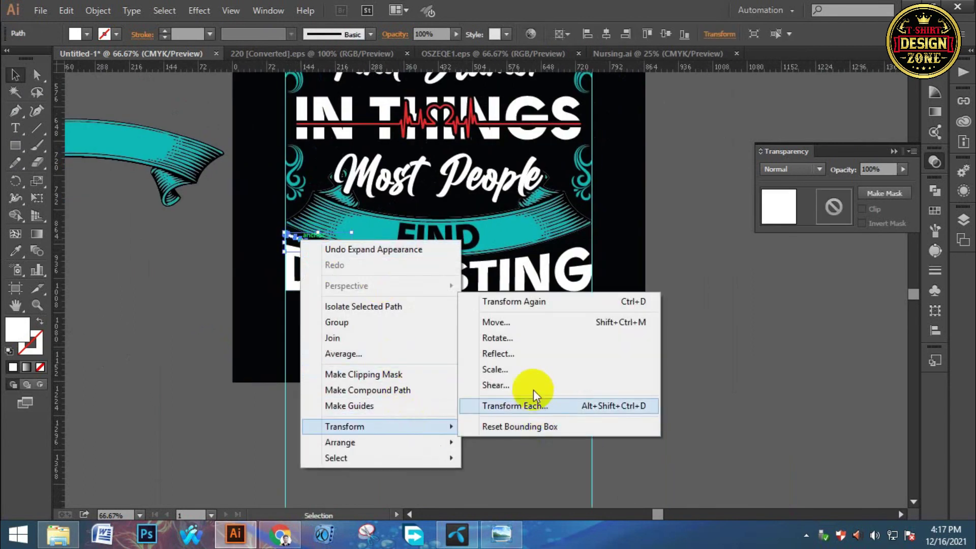
pyautogui.click(519, 340)
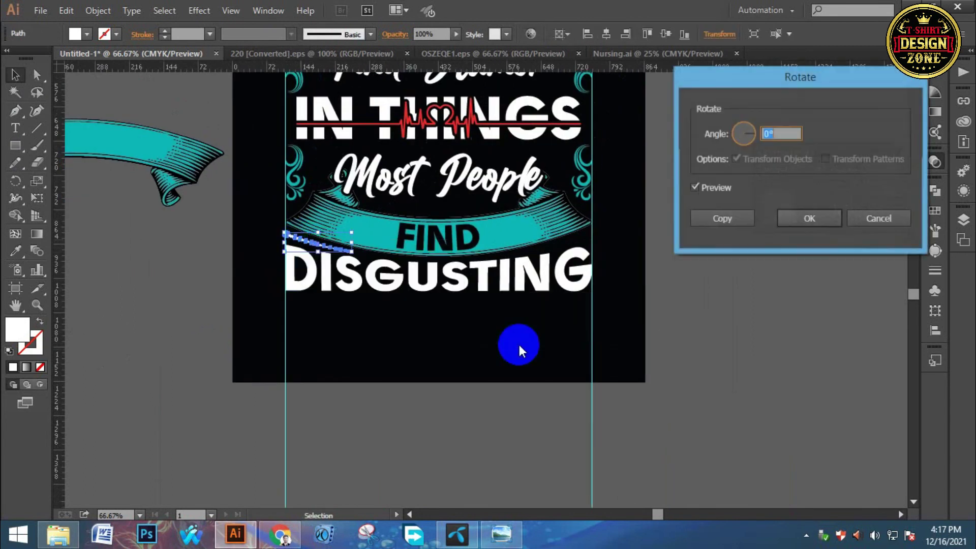
pyautogui.click(722, 218)
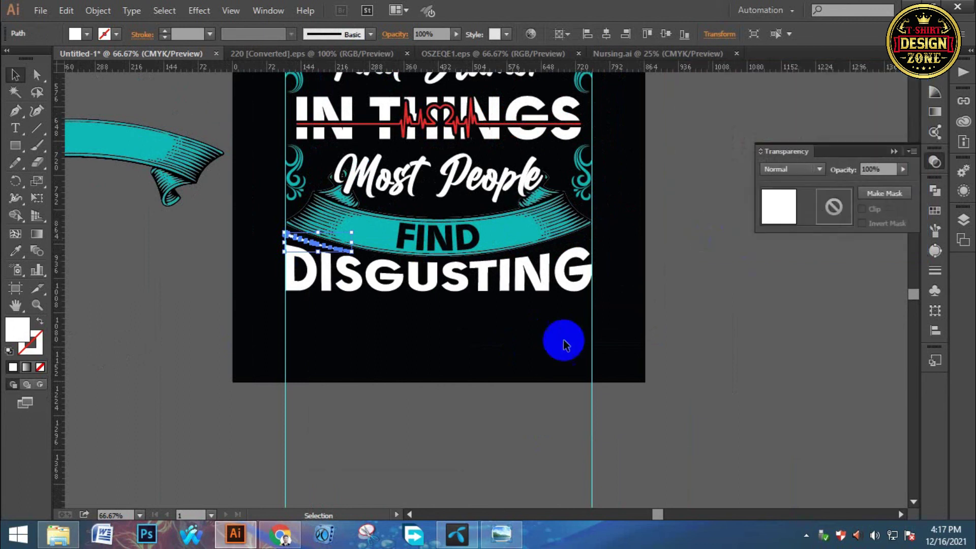
# Place a mirrored copy of the tapered curve beneath the lower ribbon's right end, at the right guide, and group both curves.
pyautogui.rightClick(302, 249)
pyautogui.moveTo(403, 425)
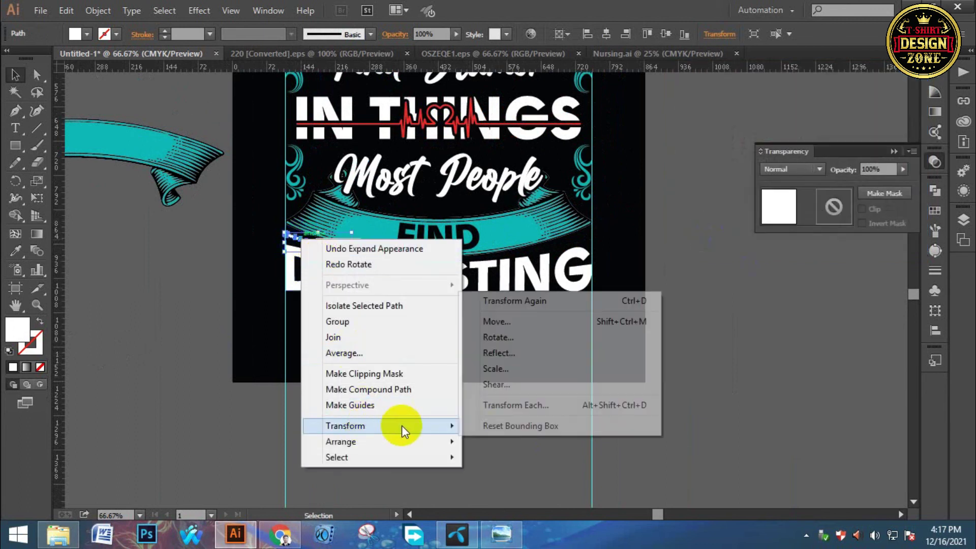
pyautogui.click(498, 353)
pyautogui.click(422, 354)
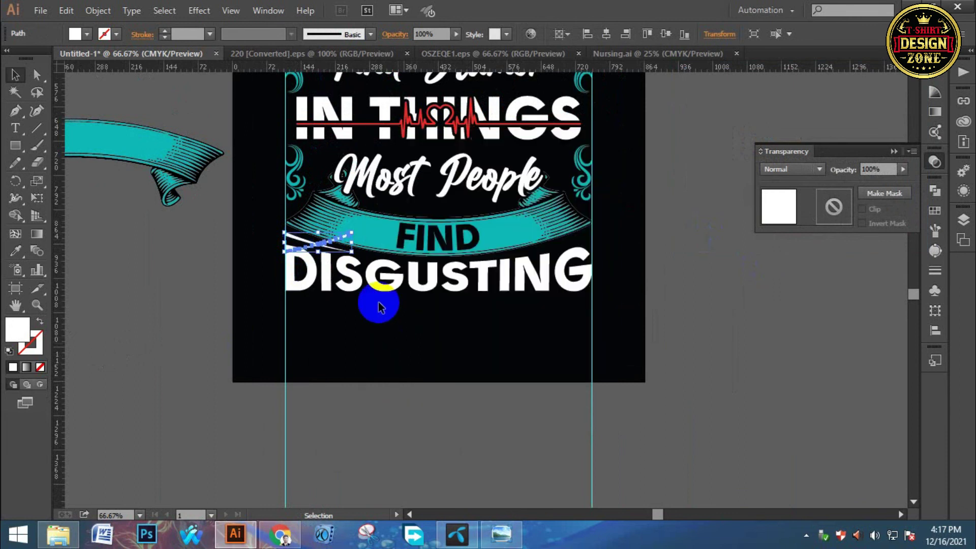
pyautogui.moveTo(333, 244); pyautogui.dragTo(573, 272)
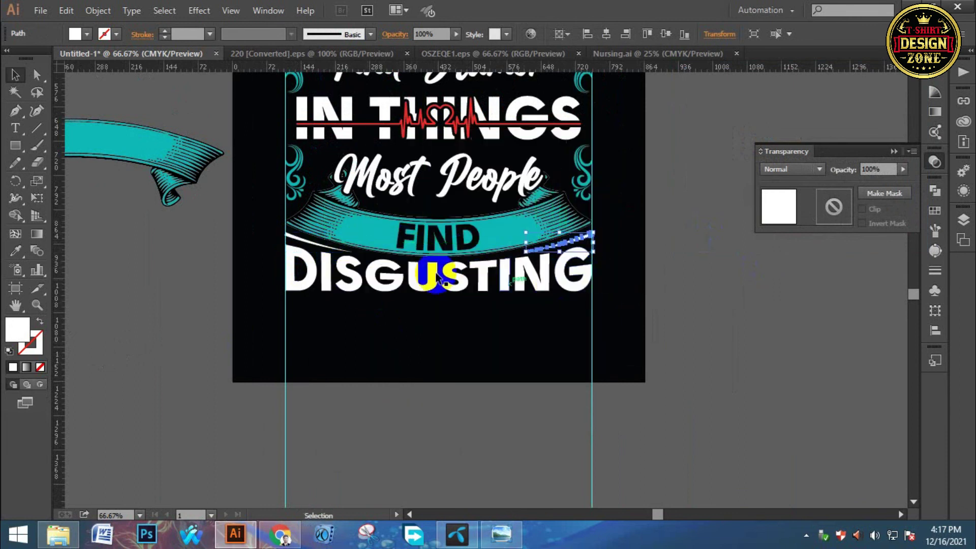
pyautogui.keyDown('shift'); pyautogui.click(339, 252); pyautogui.keyUp('shift')
pyautogui.hotkey('ctrl', 'g')
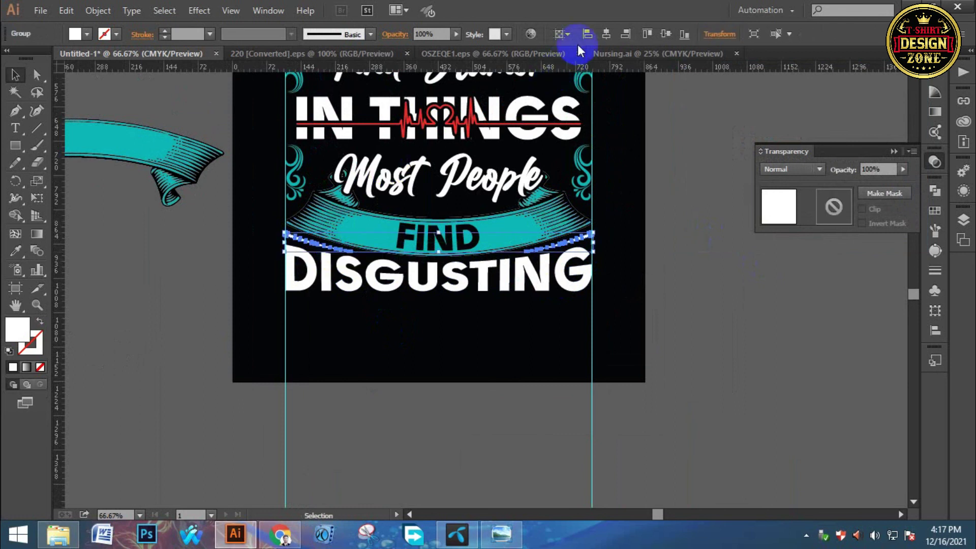
pyautogui.click(496, 359)
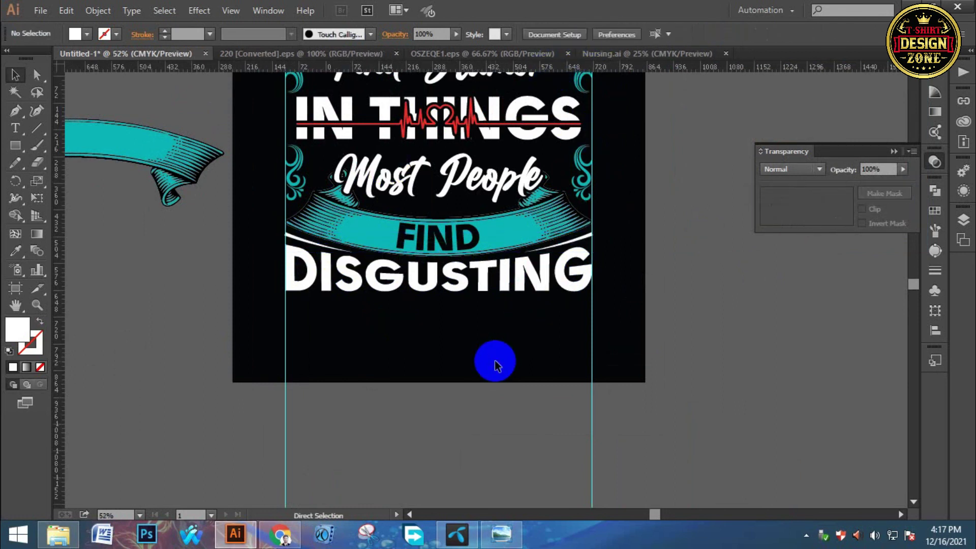
# Recolour the "IN THINGS" text with the teal sampled from the teal square beside the artboard.
pyautogui.hotkey('ctrl', '0')
pyautogui.moveTo(487, 343); pyautogui.dragTo(480, 315)
pyautogui.click(391, 264)
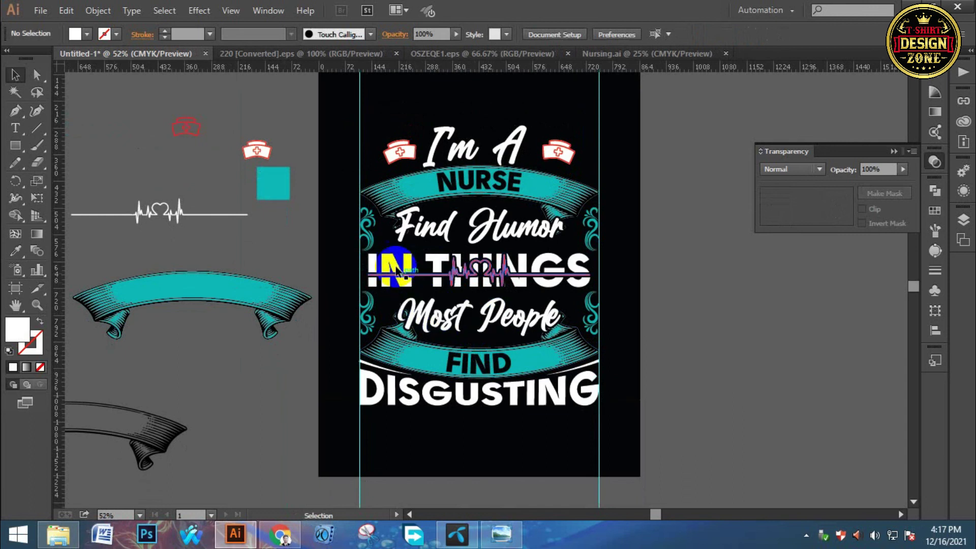
pyautogui.press('i')
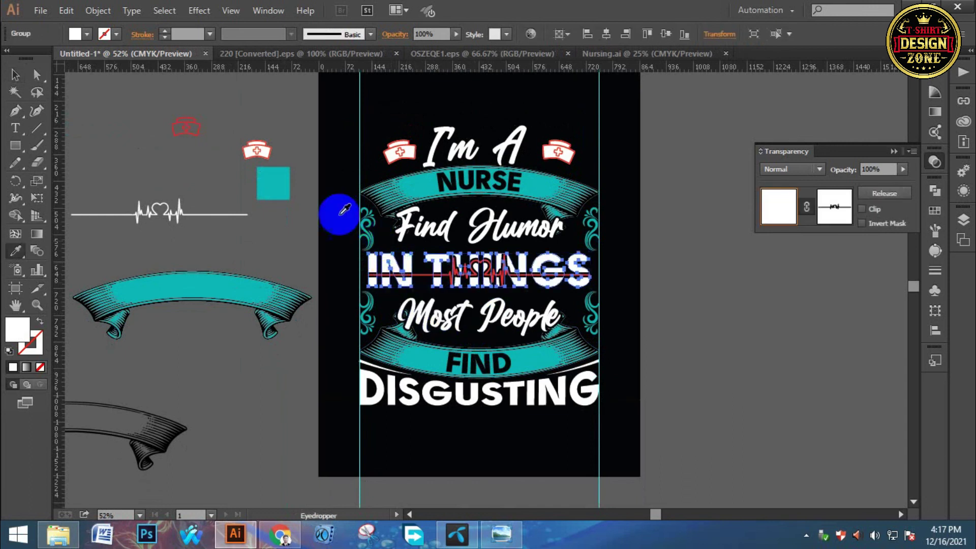
pyautogui.click(273, 182)
pyautogui.click(15, 75)
pyautogui.click(154, 137)
pyautogui.click(362, 284)
pyautogui.click(406, 436)
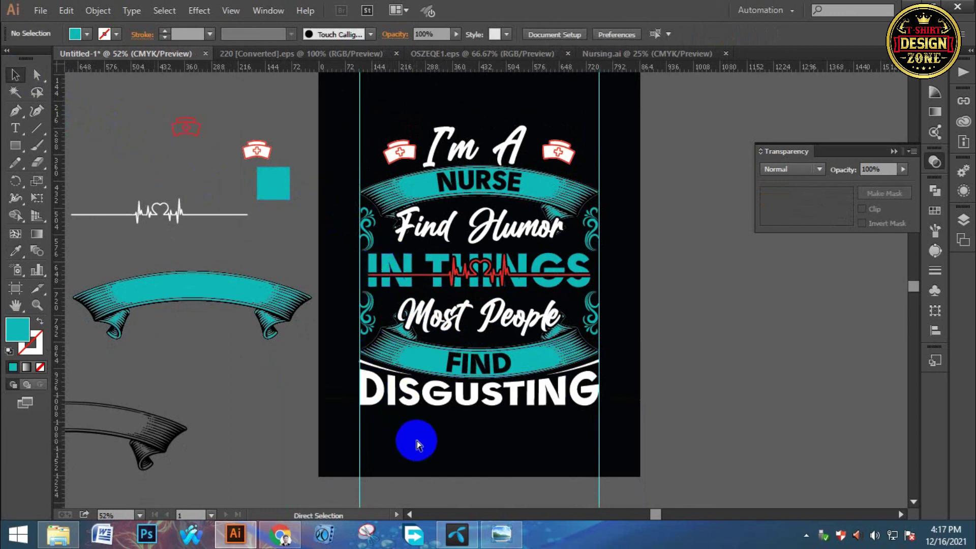
# Recolour the heartbeat line over "IN THINGS" with the white sampled from the "I'm A" text.
pyautogui.press('space')
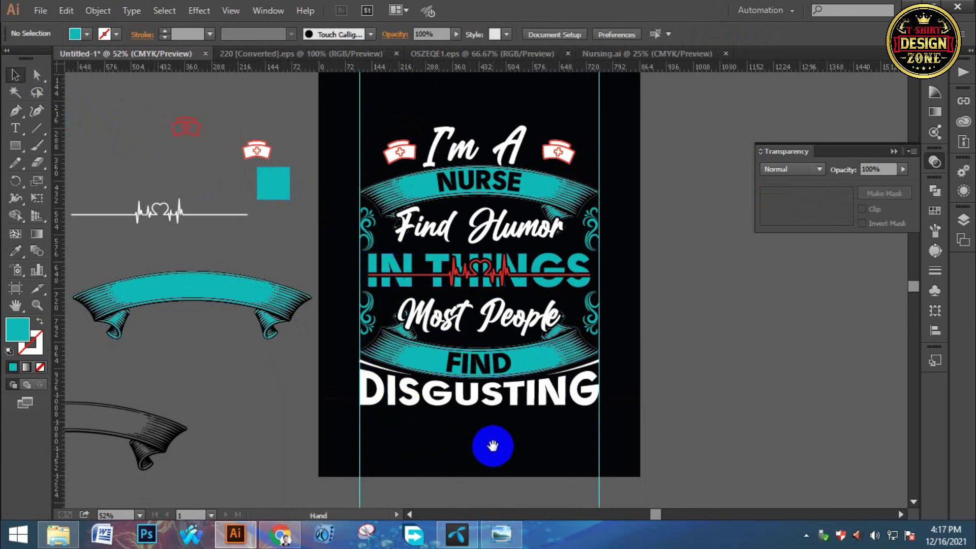
pyautogui.moveTo(457, 277); pyautogui.dragTo(460, 277)
pyautogui.press('i')
pyautogui.click(441, 136)
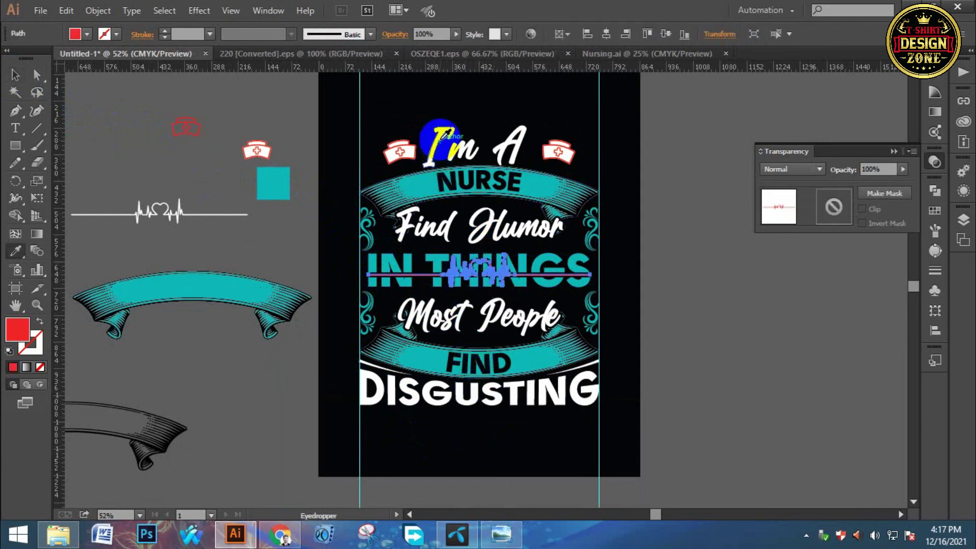
pyautogui.click(14, 146)
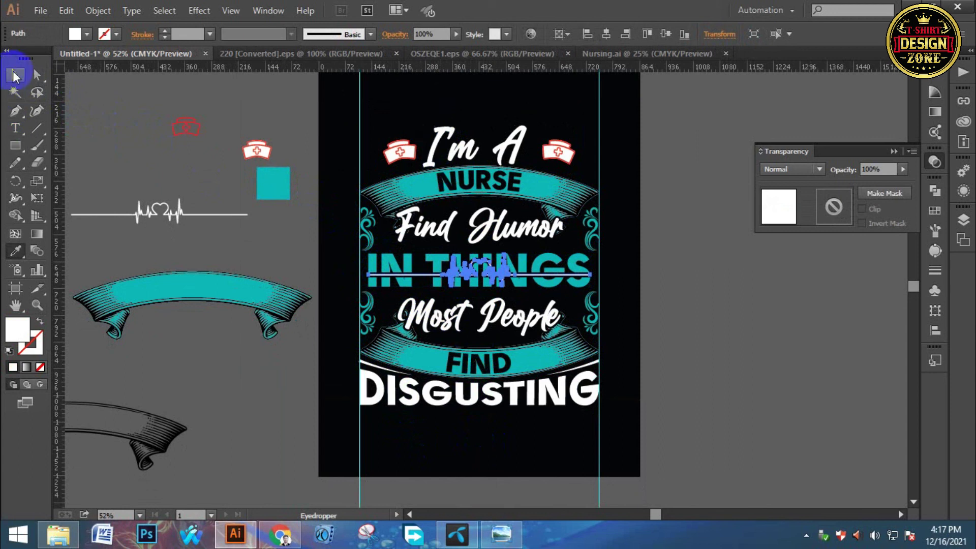
pyautogui.click(14, 75)
pyautogui.click(137, 149)
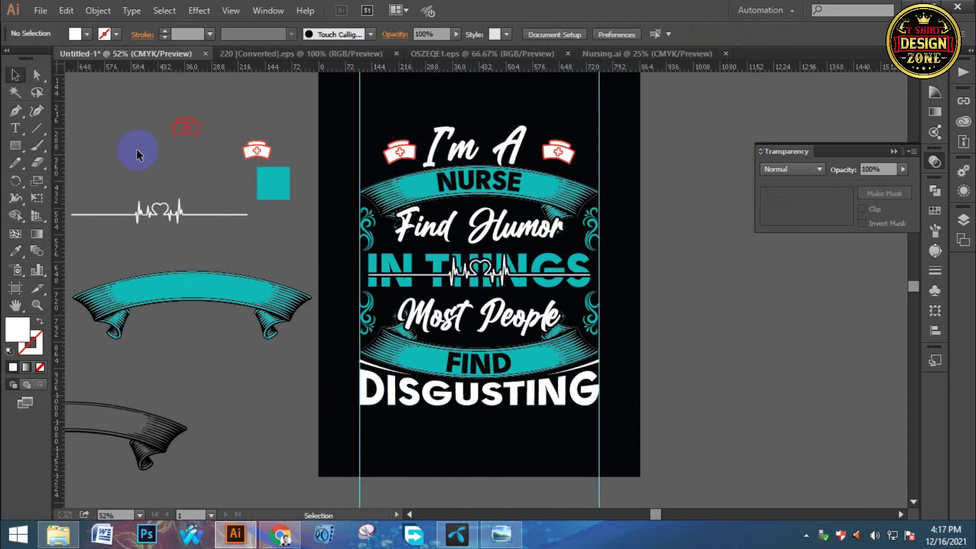
pyautogui.hotkey('ctrl', '-')
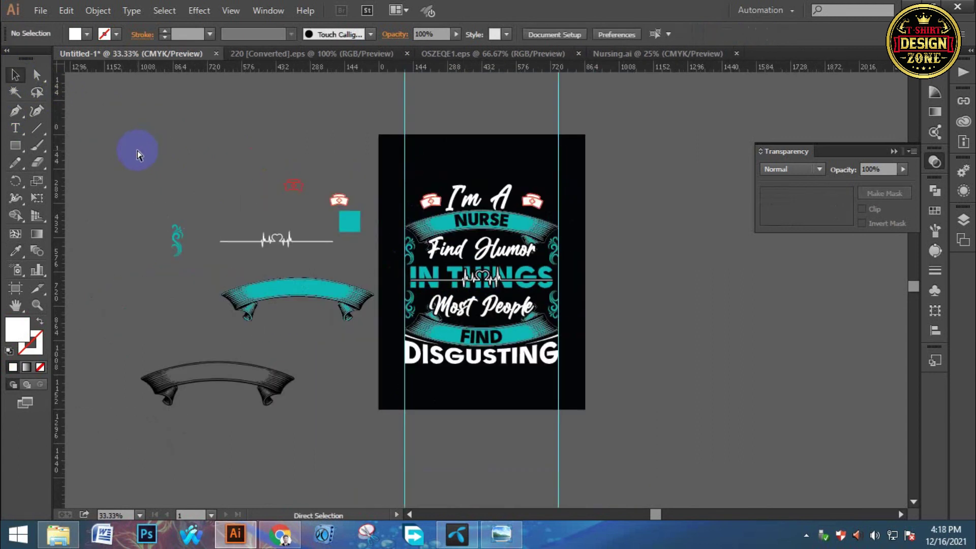
pyautogui.hotkey('ctrl', '+')
pyautogui.moveTo(374, 312); pyautogui.dragTo(371, 309)
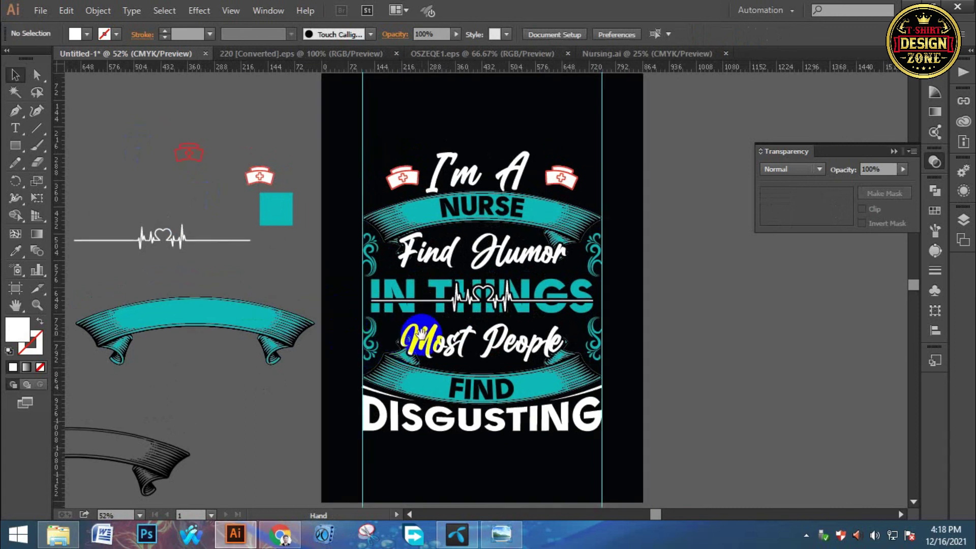
pyautogui.moveTo(384, 133); pyautogui.dragTo(563, 455)
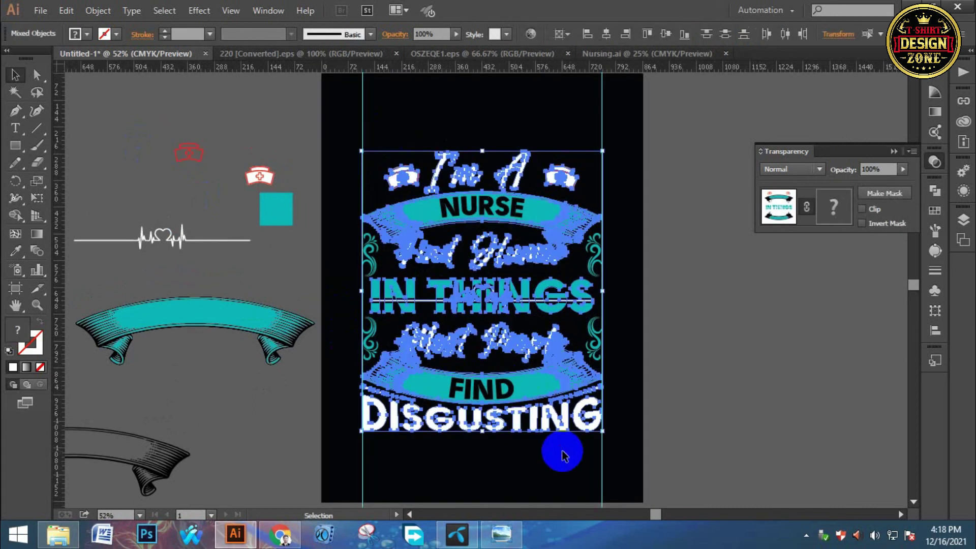
pyautogui.click(320, 302)
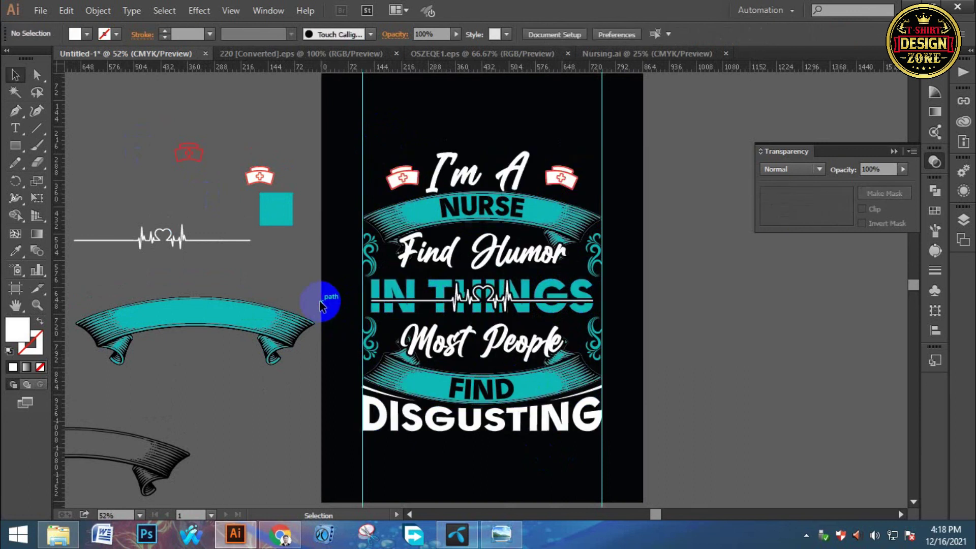